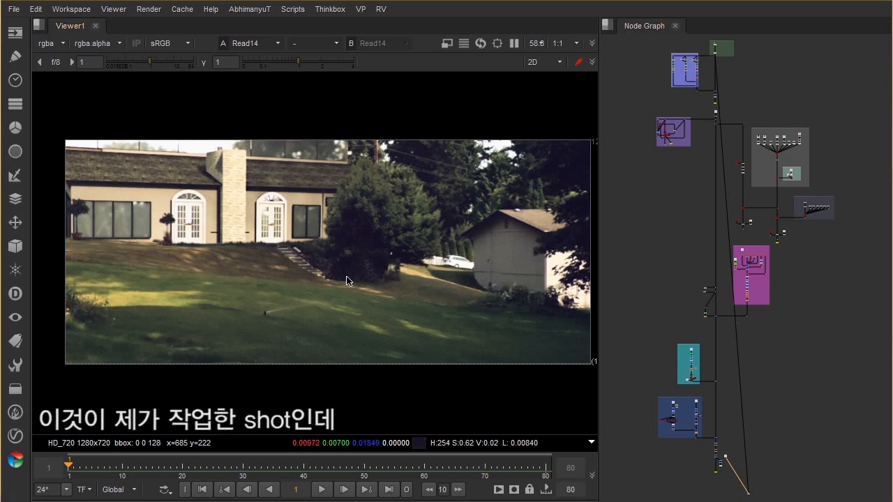
- Show the finished shot enlarged and fitted in the viewer, play it back briefly, and return to the first frame
scroll(322, 256, "down", 2)
scroll(321, 256, "up", 2)
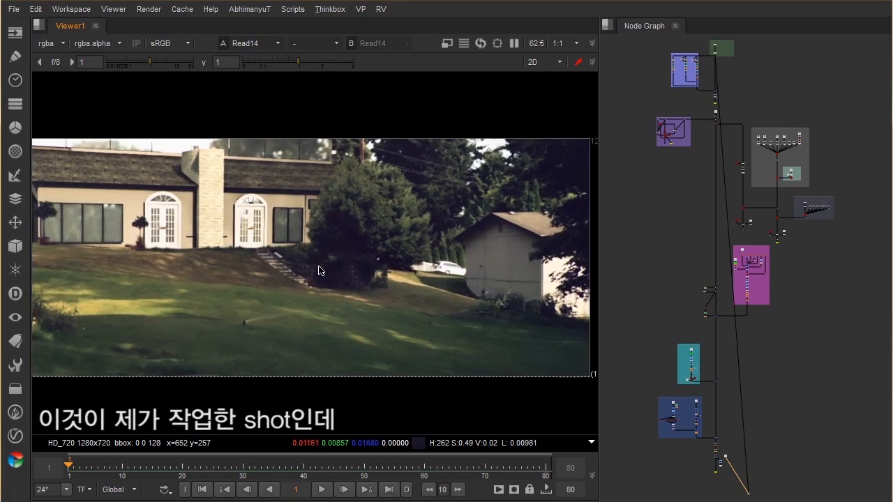
key("space")
key("f")
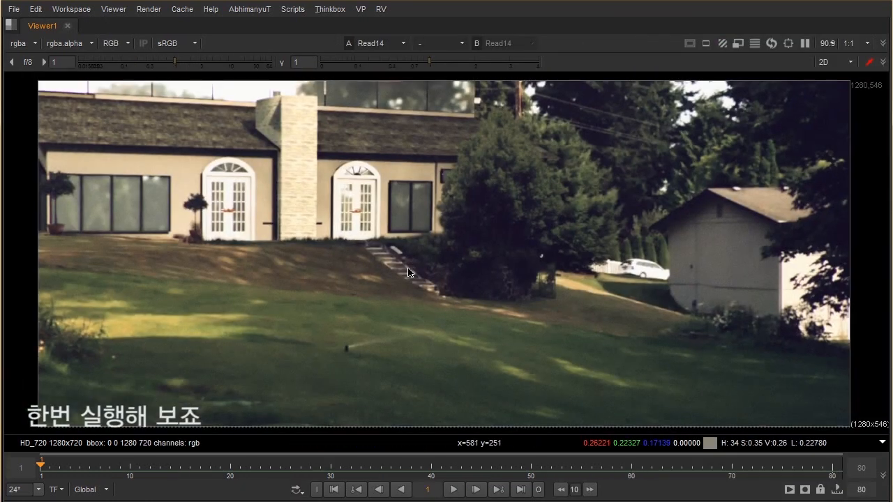
scroll(418, 363, "down", 1)
left_click(475, 489)
scroll(454, 283, "down", 2)
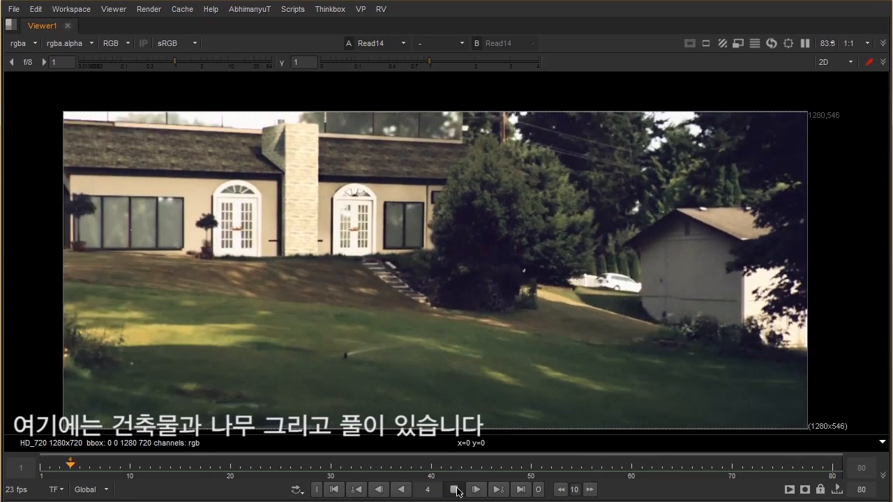
left_click(337, 489)
- Examine the house, trees, lawn and shed in the first frame of the finished shot
scroll(388, 264, "up", 2)
scroll(381, 255, "down", 2)
scroll(380, 253, "up", 2)
scroll(377, 240, "down", 2)
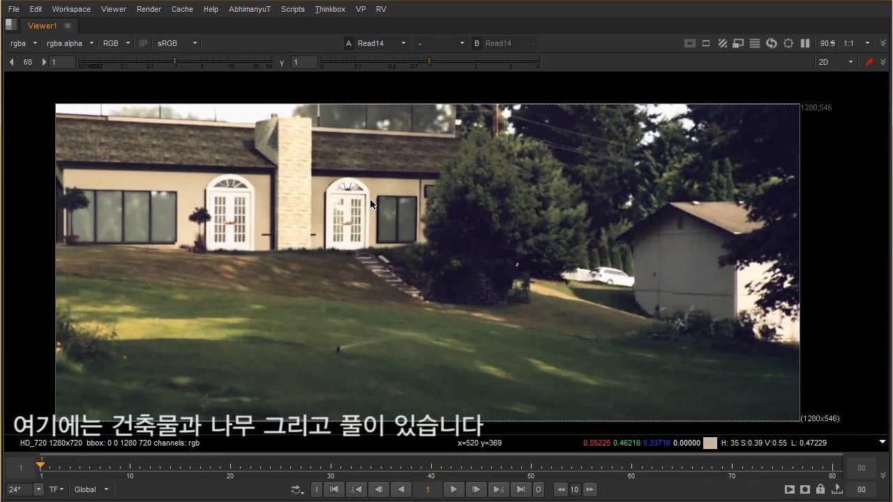
scroll(371, 201, "up", 2)
scroll(369, 188, "down", 2)
scroll(369, 188, "up", 2)
scroll(361, 192, "down", 2)
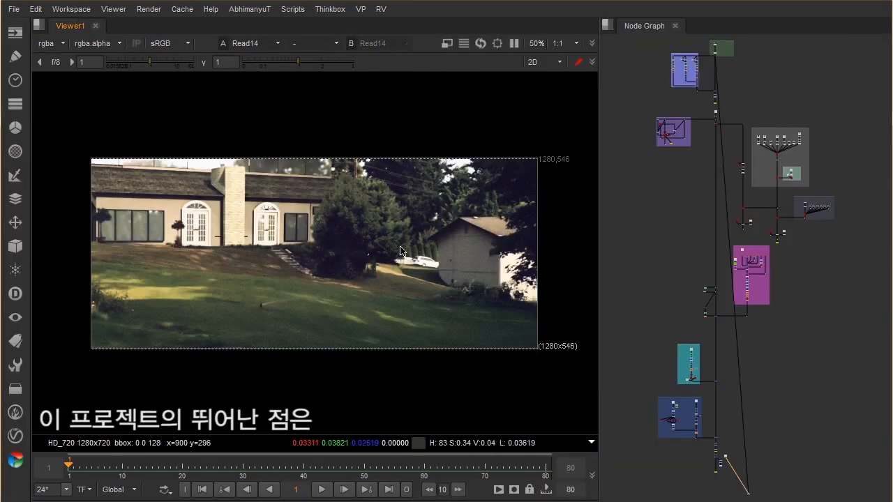
scroll(259, 263, "up", 1)
middle_click_drag(295, 160, 318, 168)
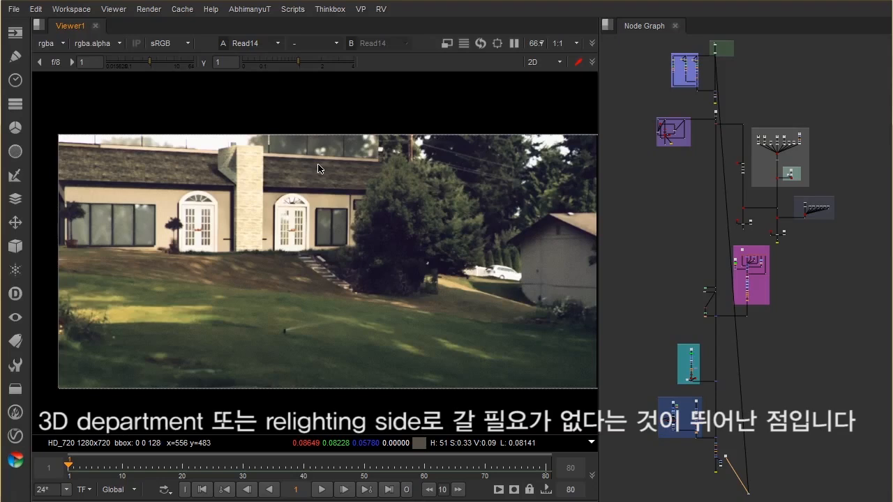
middle_click_drag(388, 261, 361, 264)
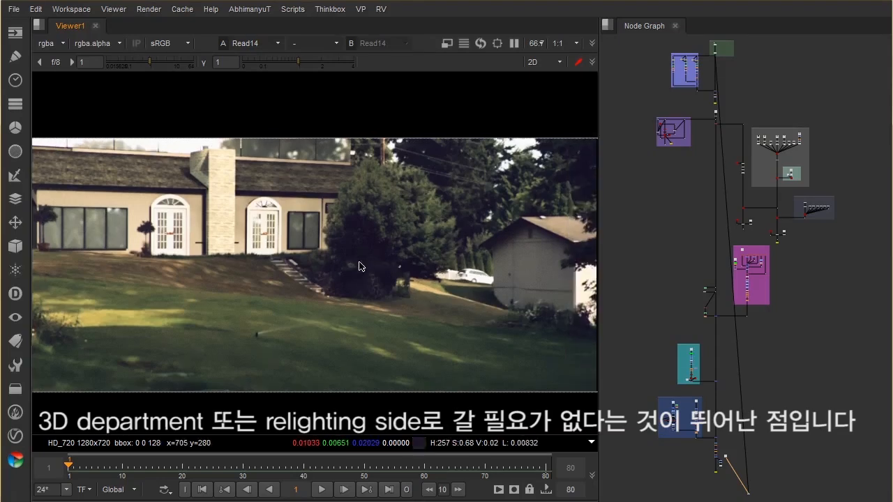
scroll(360, 265, "down", 1)
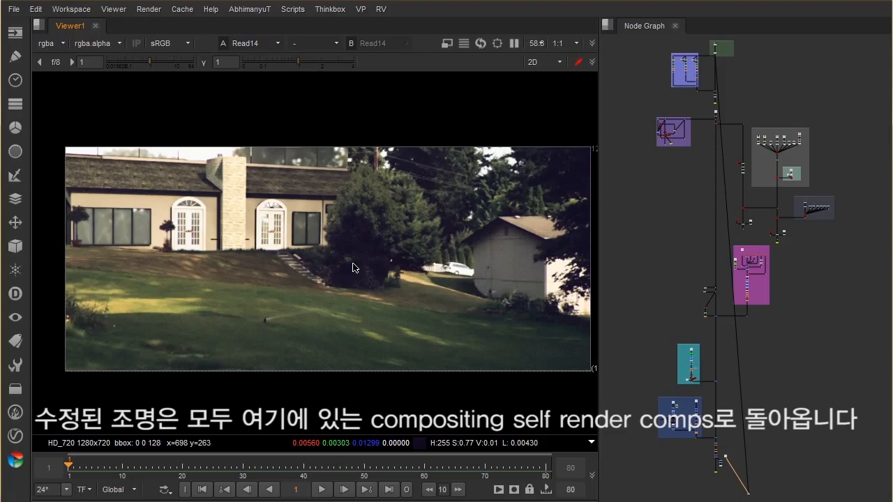
scroll(347, 256, "down", 3)
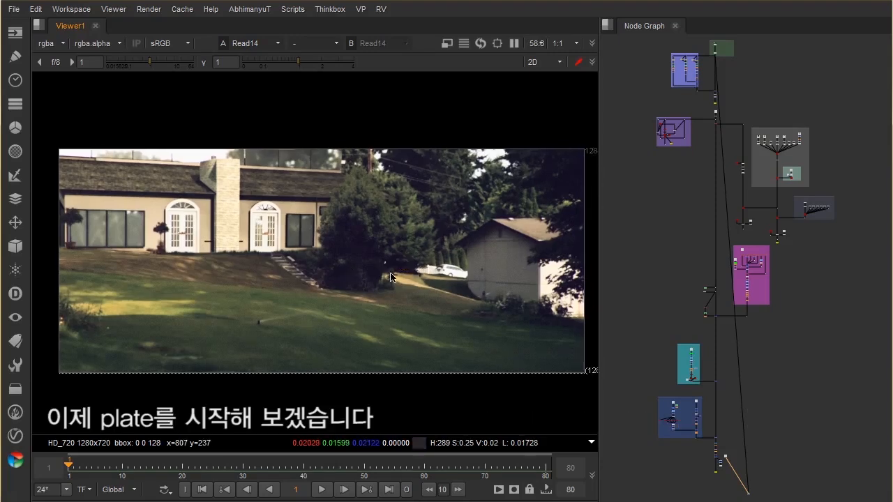
scroll(328, 259, "up", 2)
scroll(342, 253, "down", 2)
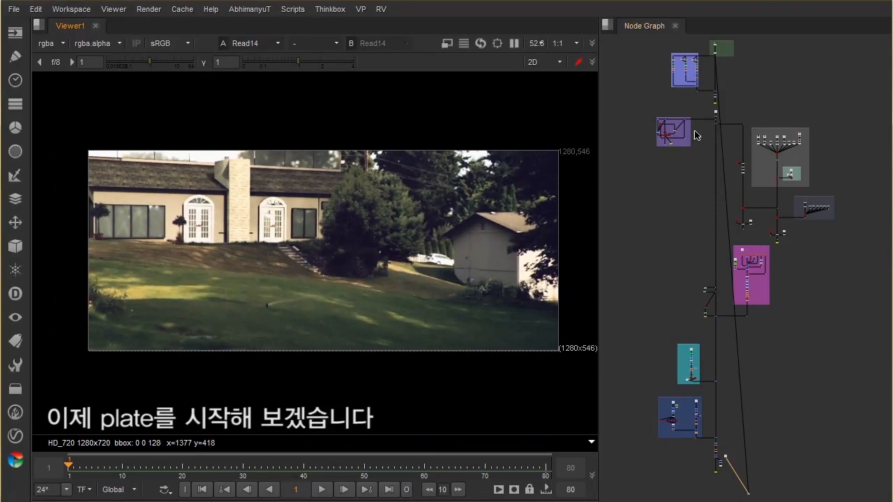
- View the original plate's read node from the hollywoodcamerawork.us backdrop in the viewer
scroll(748, 88, "up", 5)
scroll(788, 163, "up", 4)
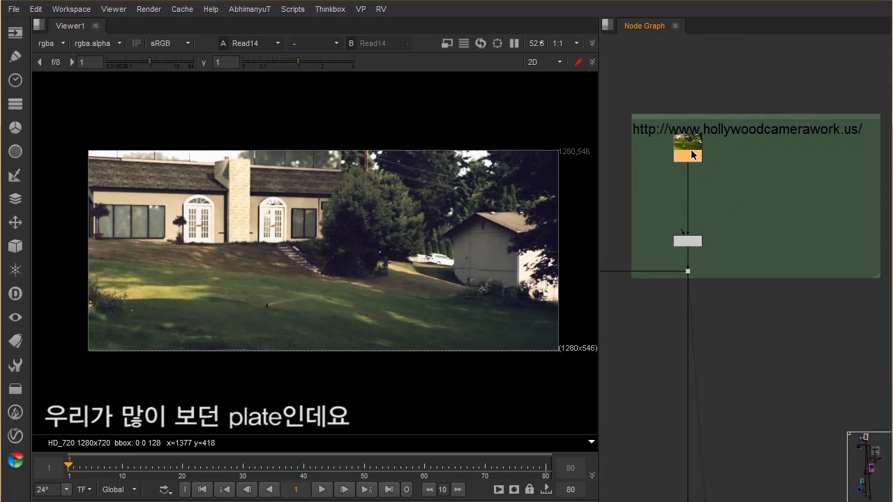
key("1")
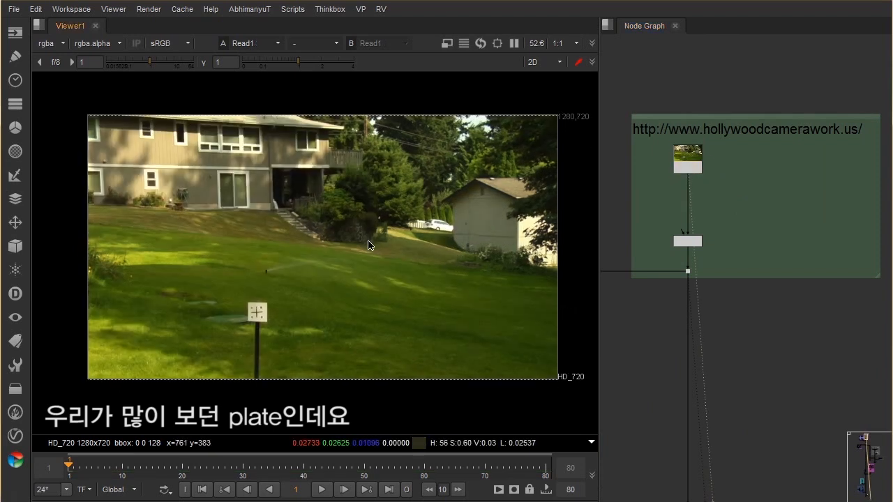
scroll(365, 231, "up", 2)
middle_click_drag(369, 287, 363, 262)
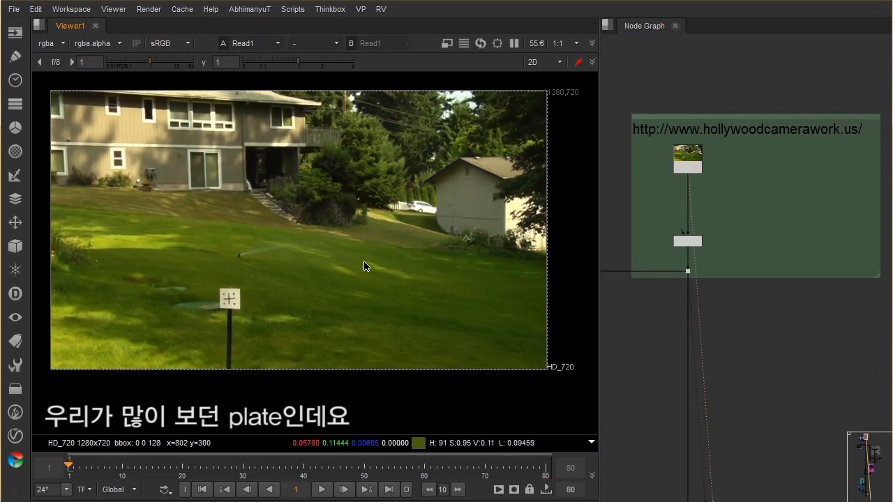
- Play and scrub through the original plate, and return to its first frame
left_click(323, 487)
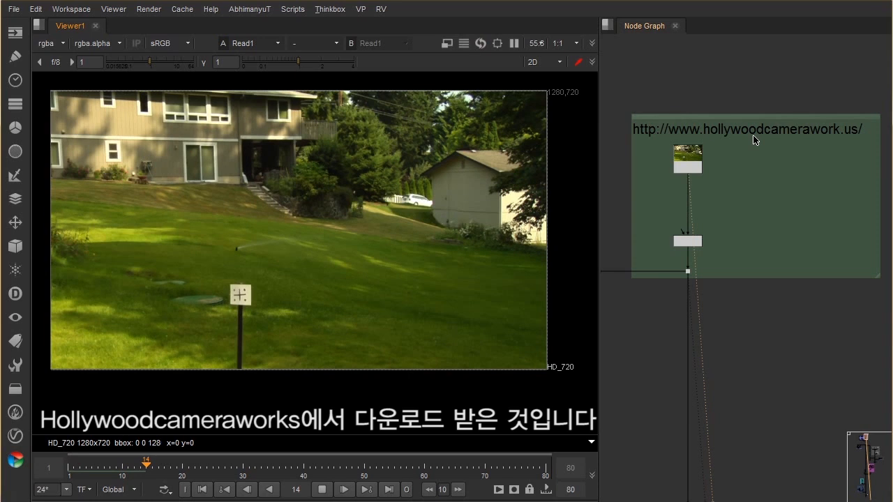
middle_click_drag(770, 141, 753, 152)
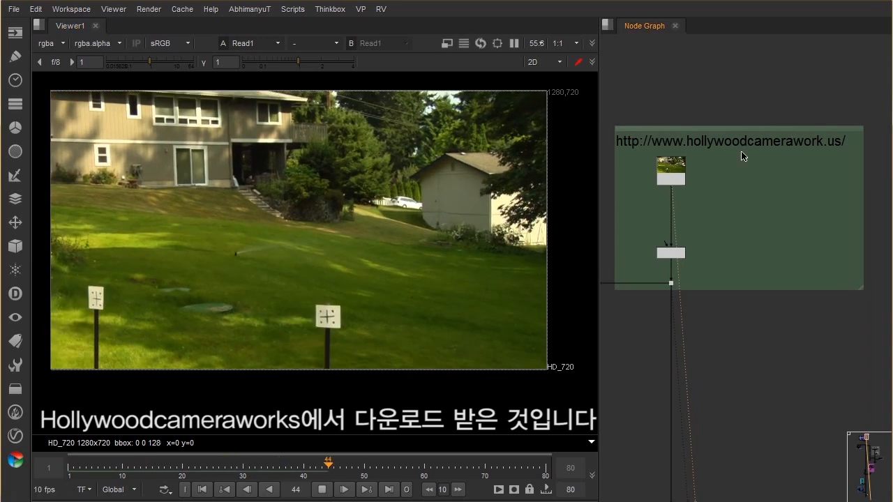
left_click(202, 489)
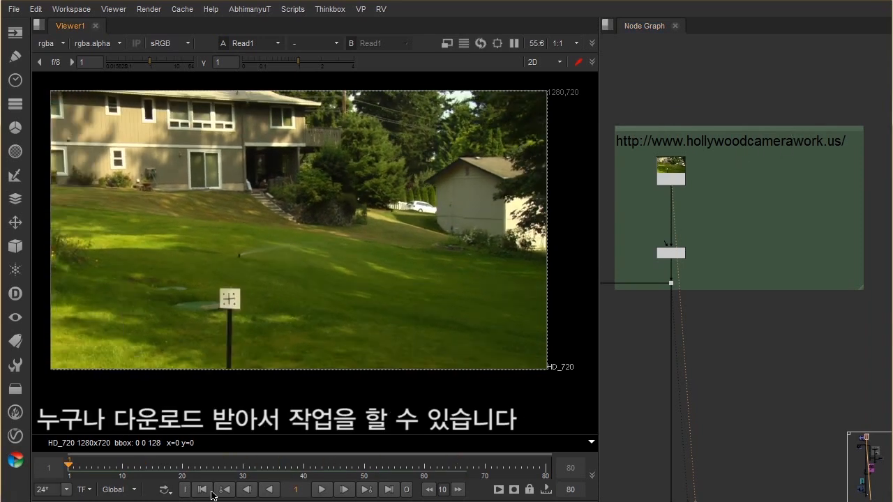
left_click_drag(125, 470, 160, 477)
left_click(205, 491)
middle_click_drag(284, 256, 281, 277)
scroll(277, 263, "up", 1)
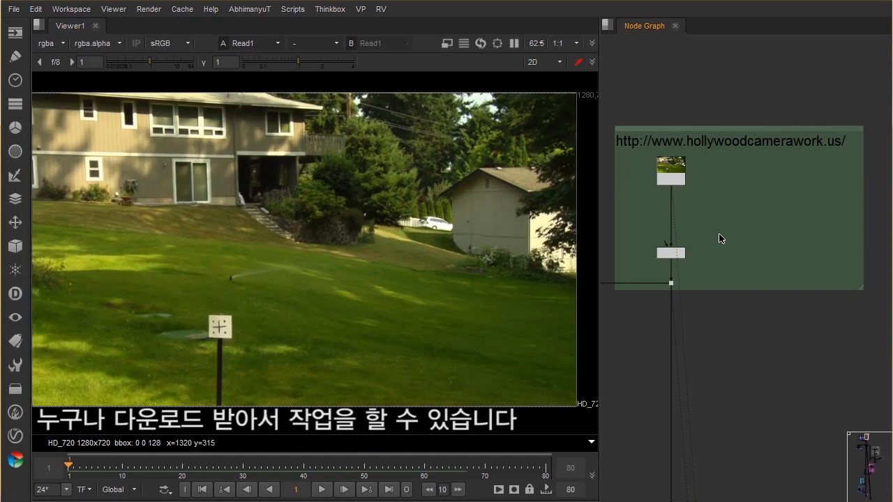
- View the cleaned-up plate at the Shuffle node further down the main pipe from the Clean up sticks backdrop
scroll(719, 238, "down", 4)
middle_click_drag(720, 238, 724, 188)
middle_click_drag(644, 106, 701, 180)
scroll(702, 180, "up", 3)
scroll(721, 164, "down", 4)
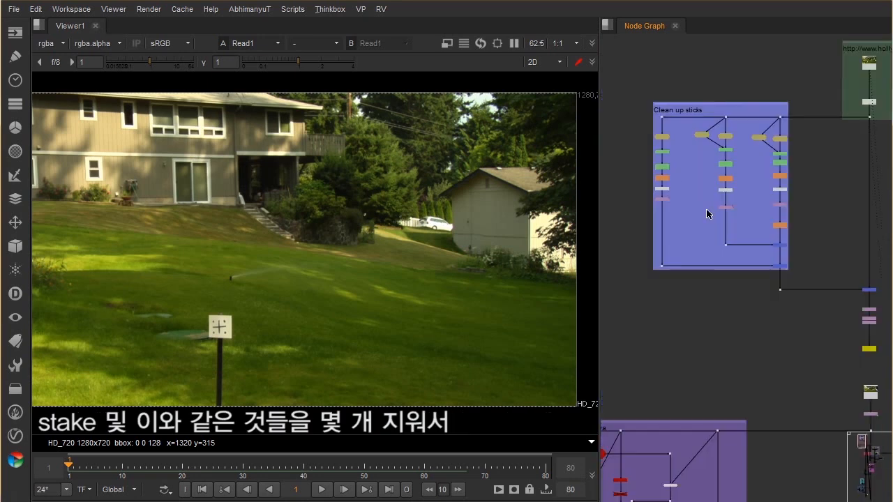
middle_click_drag(746, 202, 744, 192)
middle_click_drag(813, 350, 693, 132)
left_click(747, 226)
key("1")
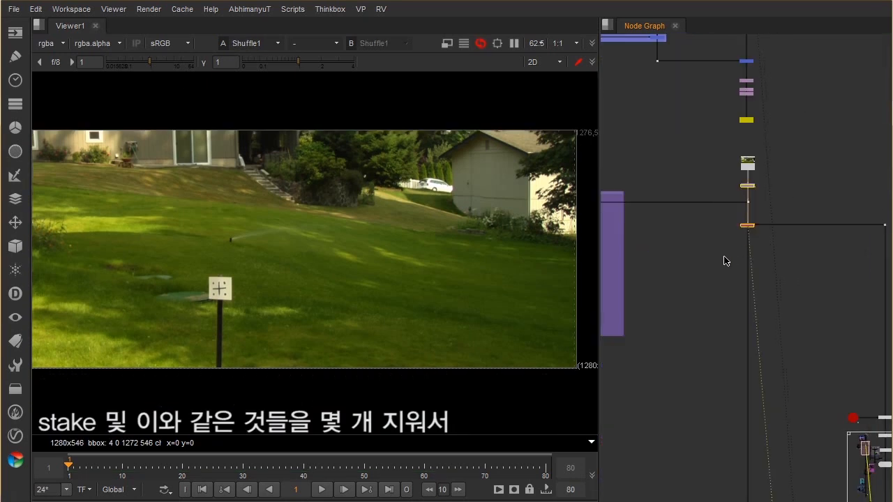
- Scrub the cleaned plate to frame 79, return to the first frame, and examine the house area
middle_click_drag(331, 241, 357, 254)
left_click_drag(183, 467, 541, 469)
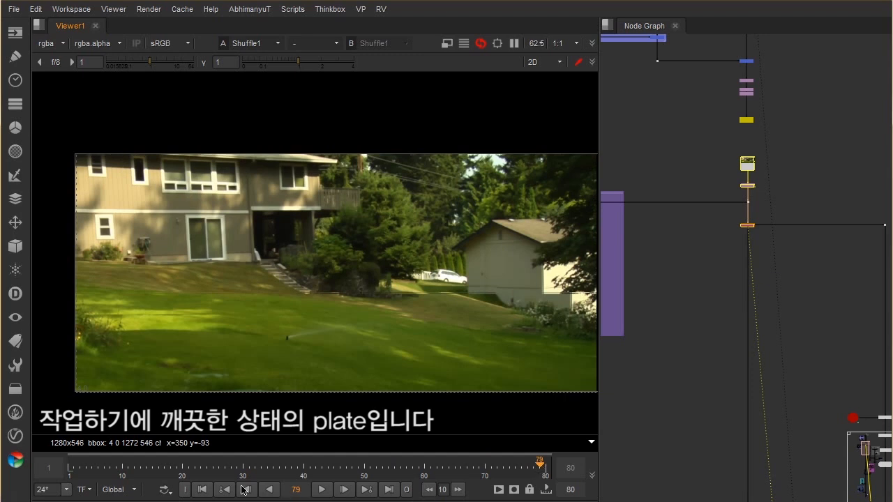
left_click(208, 489)
middle_click_drag(323, 294, 349, 280)
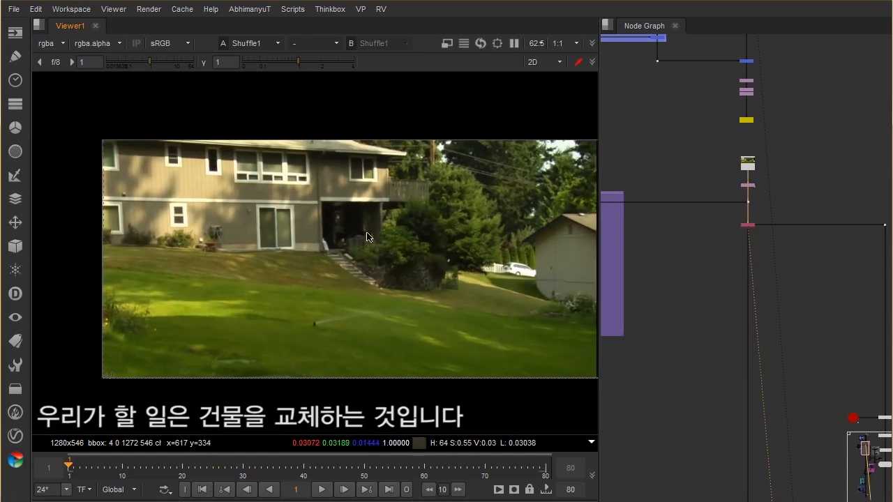
middle_click_drag(368, 237, 356, 255)
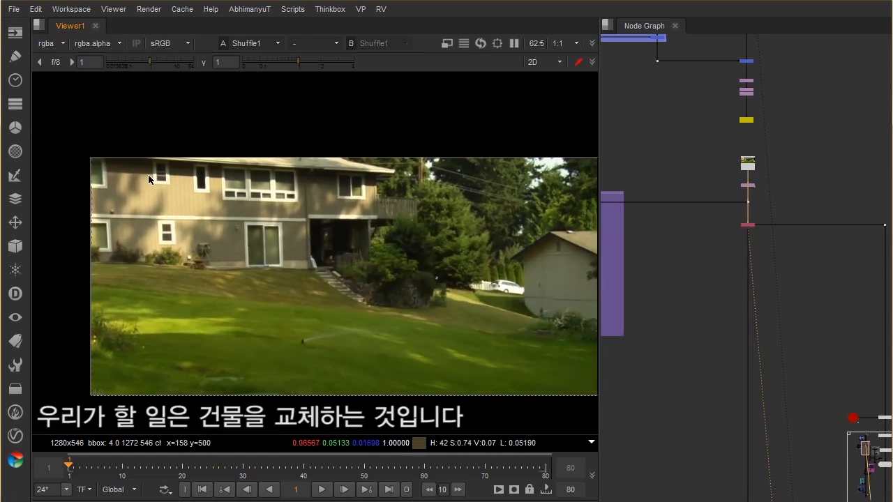
left_click_drag(90, 145, 402, 284)
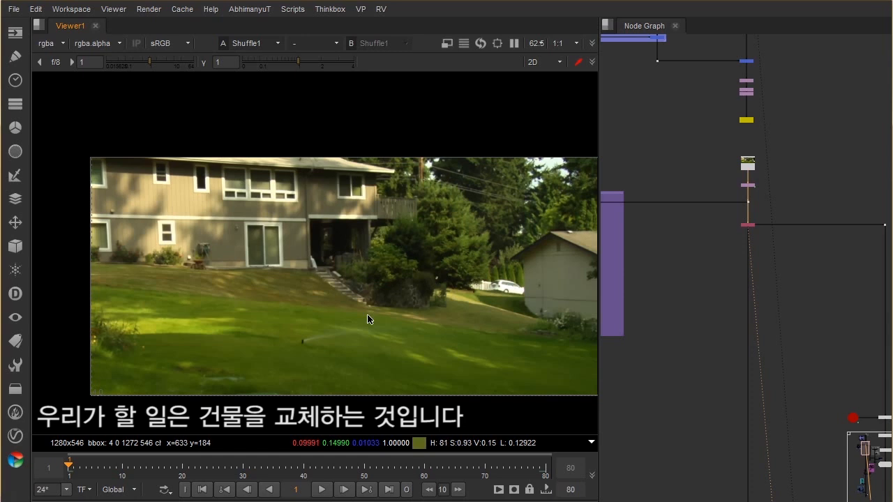
middle_click_drag(346, 292, 348, 280)
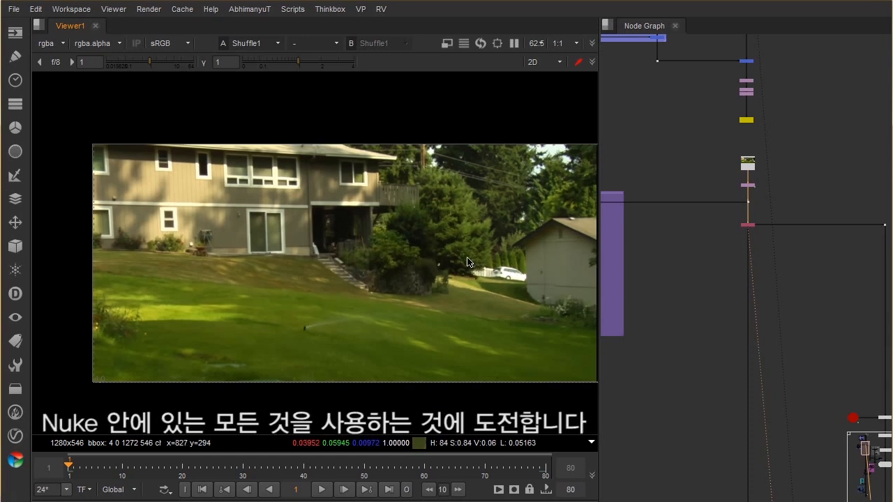
- View the Scene node that merges the geometry branches inside the Model backdrop, above the Lights group
left_click(687, 279)
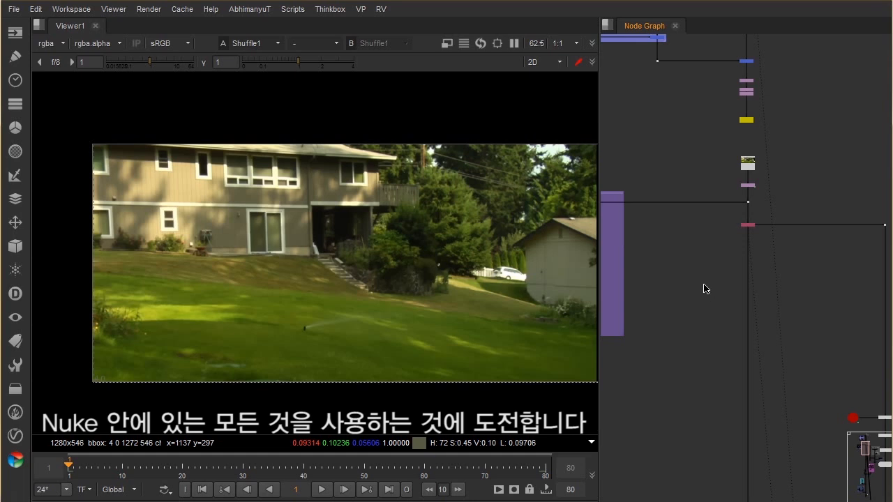
scroll(732, 269, "down", 5)
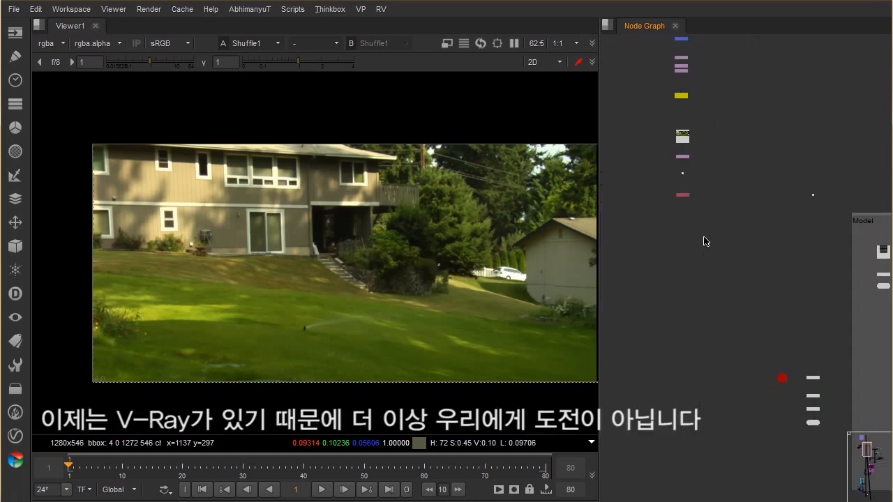
middle_click_drag(733, 233, 688, 194)
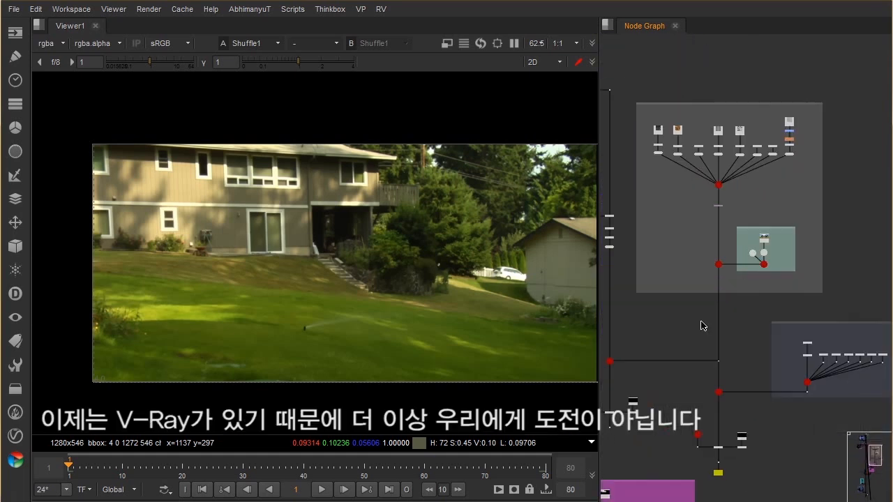
middle_click_drag(701, 323, 739, 200)
middle_click_drag(704, 242, 709, 277)
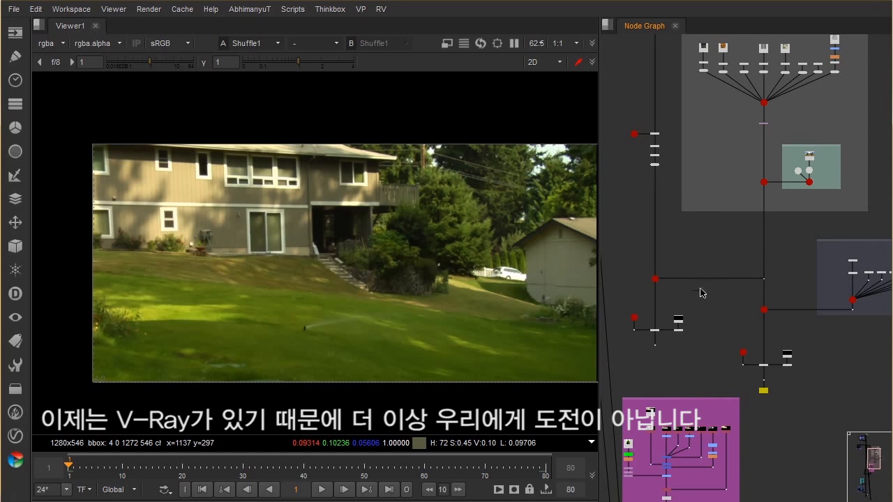
middle_click_drag(730, 155, 714, 211)
middle_click_drag(728, 143, 717, 209)
scroll(744, 232, "up", 3)
middle_click_drag(750, 256, 763, 190)
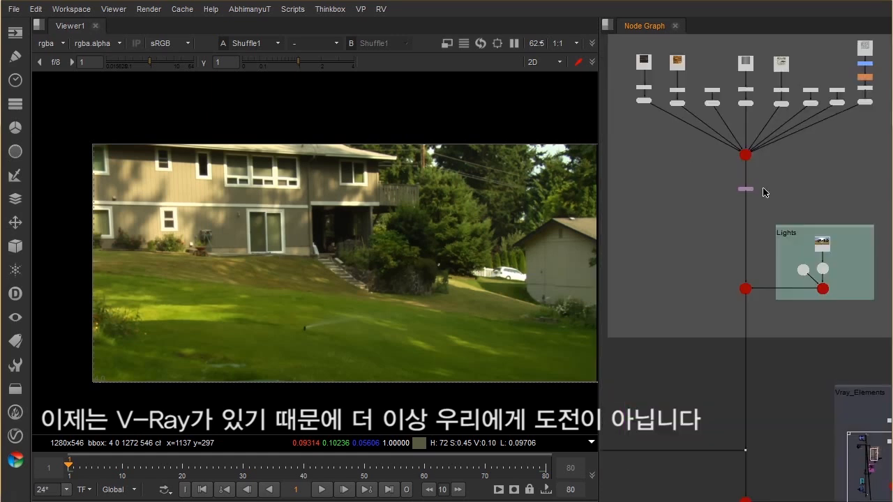
middle_click_drag(736, 230, 767, 148)
middle_click_drag(779, 67, 746, 195)
scroll(746, 200, "up", 2)
left_click(744, 215)
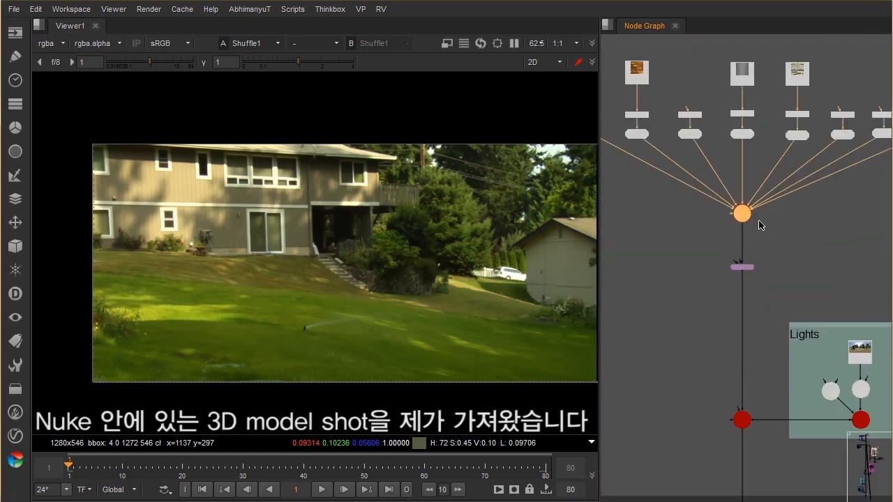
key("1")
left_click(508, 267)
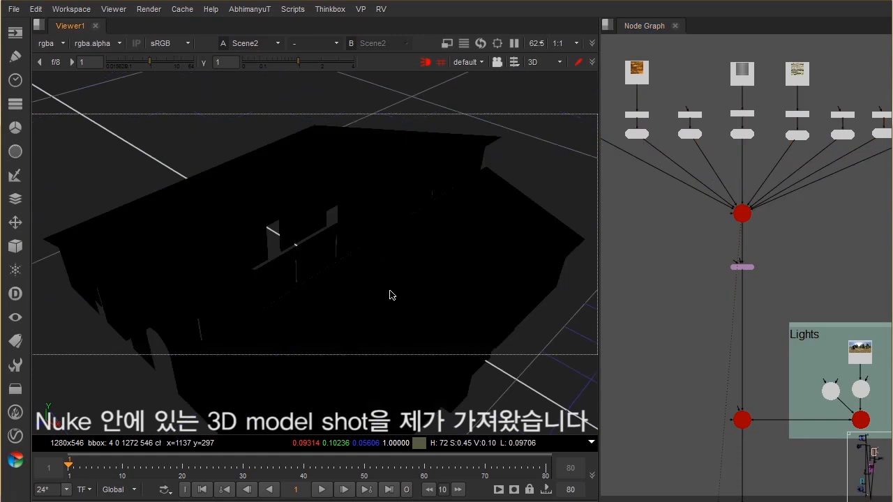
- Examine the overall shape of the house model from a lower angle in the 3D view
scroll(360, 305, "up", 1)
left_click_drag(362, 307, 352, 226, "ctrl")
scroll(359, 258, "down", 4)
left_click_drag(362, 265, 412, 189, "ctrl")
- Select the Scene node above TransformGeo2 to outline its geometry, and inspect the wireframe of the house from the front
middle_click_drag(744, 337, 754, 208)
middle_click_drag(793, 251, 740, 235)
scroll(739, 235, "up", 2)
middle_click_drag(689, 143, 748, 460)
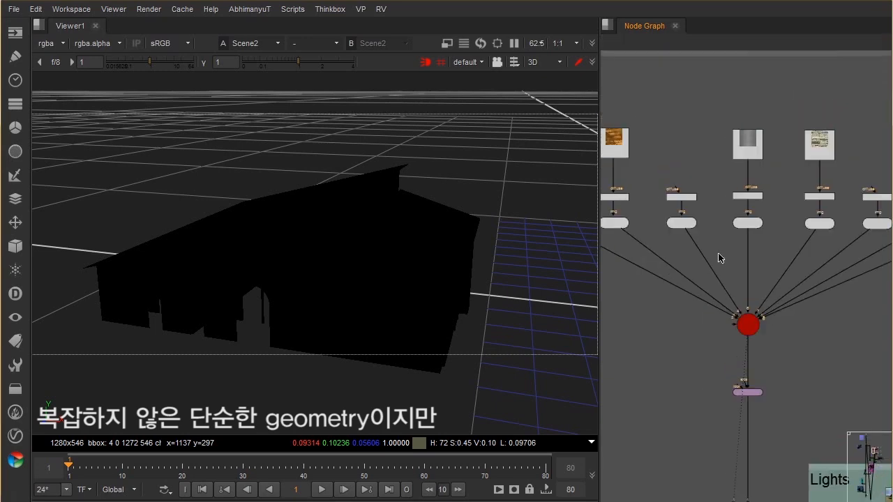
scroll(715, 242, "up", 2)
middle_click_drag(714, 238, 870, 255)
middle_click_drag(767, 249, 619, 170)
left_click(772, 298)
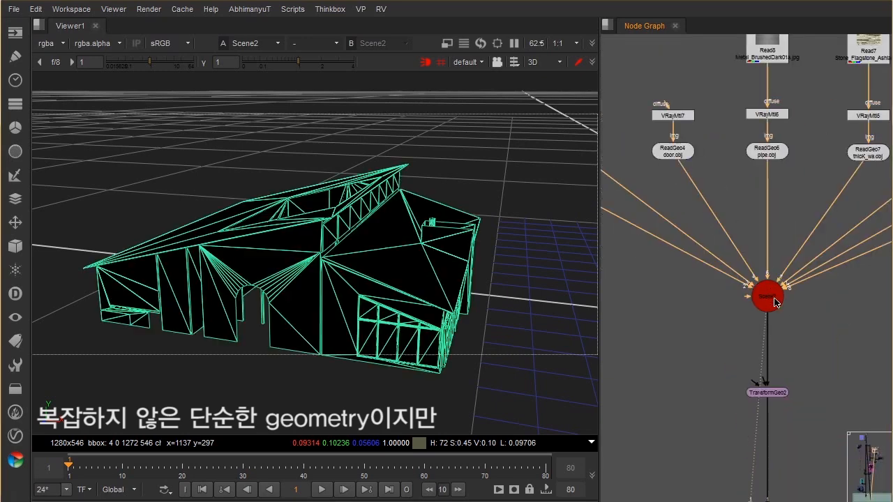
left_click_drag(497, 270, 329, 264, "ctrl")
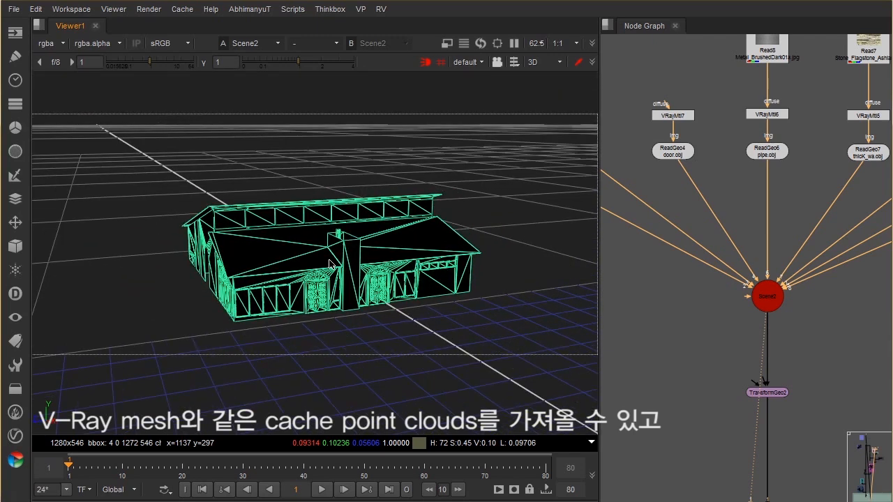
left_click_drag(369, 320, 421, 339, "ctrl")
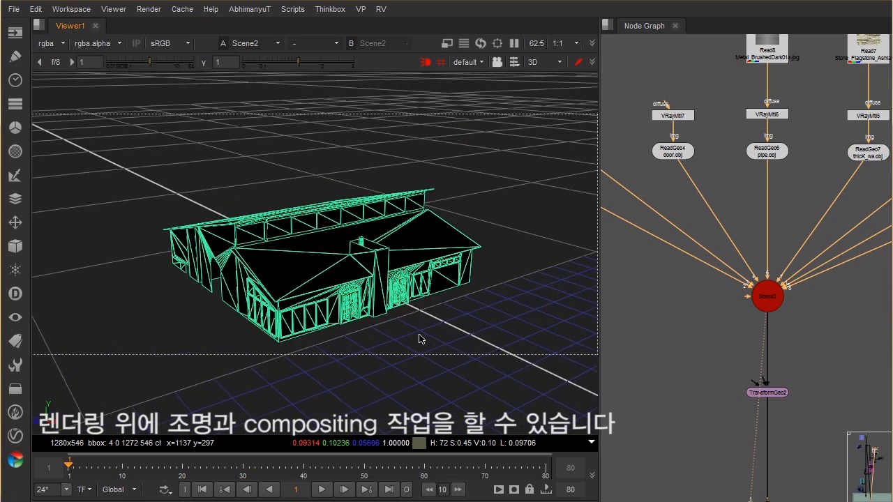
- Select the TransformGeo2 node below the house Scene node and view its output
left_click_drag(812, 369, 703, 450)
key("1")
scroll(737, 256, "down", 4)
middle_click_drag(732, 467, 696, 330)
scroll(773, 270, "down", 2)
middle_click_drag(716, 287, 767, 243)
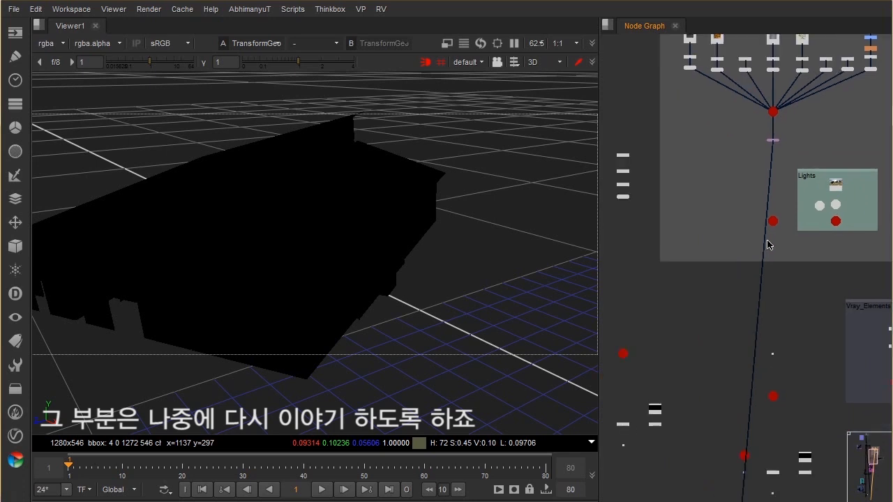
- View the Scene3 node that merges the geometry and lights, and examine the light and camera placement in 3D
middle_click_drag(663, 351, 749, 257)
scroll(751, 255, "up", 3)
left_click_drag(787, 225, 702, 298)
key("1")
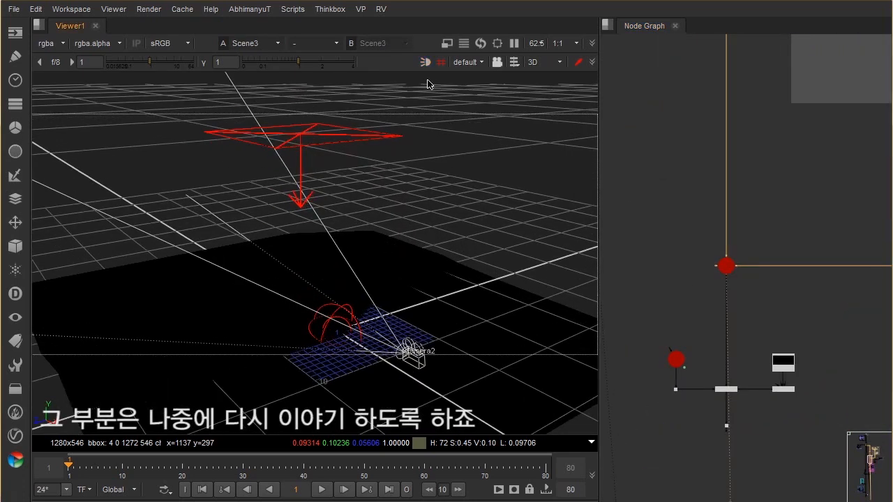
left_click_drag(382, 257, 417, 251, "ctrl")
scroll(398, 249, "down", 2)
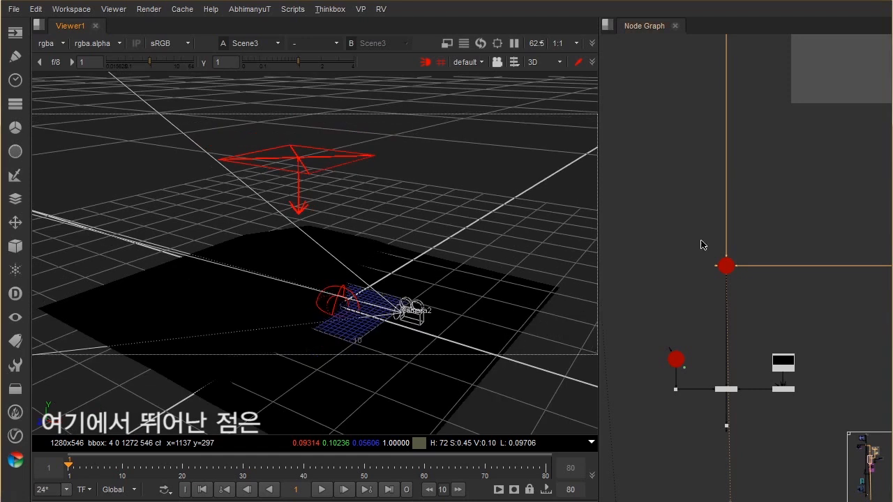
- Select the Project3D1 node in the branch beside the Model backdrop and view its output
scroll(700, 244, "down", 7)
middle_click_drag(693, 255, 701, 270)
scroll(749, 255, "up", 4)
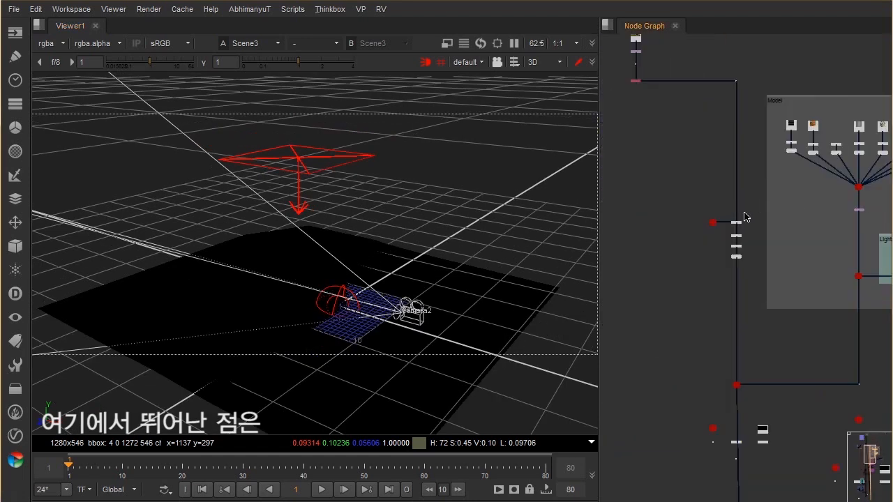
scroll(744, 217, "up", 2)
left_click_drag(765, 207, 726, 242)
key("1")
scroll(732, 244, "down", 3)
scroll(438, 342, "up", 5)
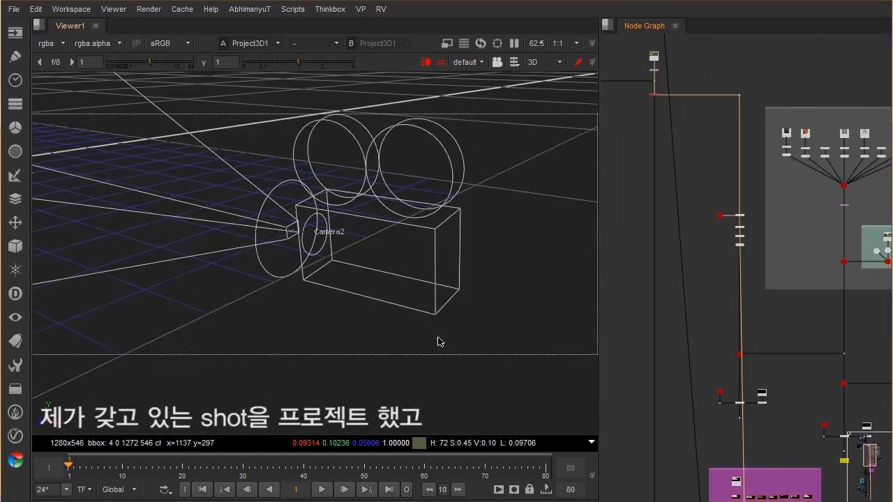
- View the plate from the dot below its Read node, scrub through it, and return to the first frame
middle_click_drag(730, 171, 676, 263)
middle_click_drag(645, 209, 721, 253)
scroll(671, 221, "up", 5)
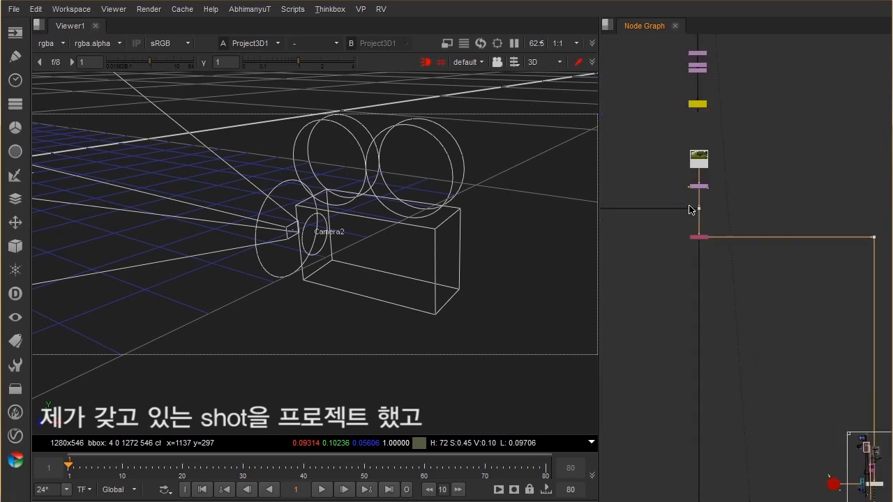
left_click(698, 215)
key("1")
scroll(469, 334, "down", 1)
middle_click_drag(468, 334, 390, 312)
scroll(349, 303, "up", 1)
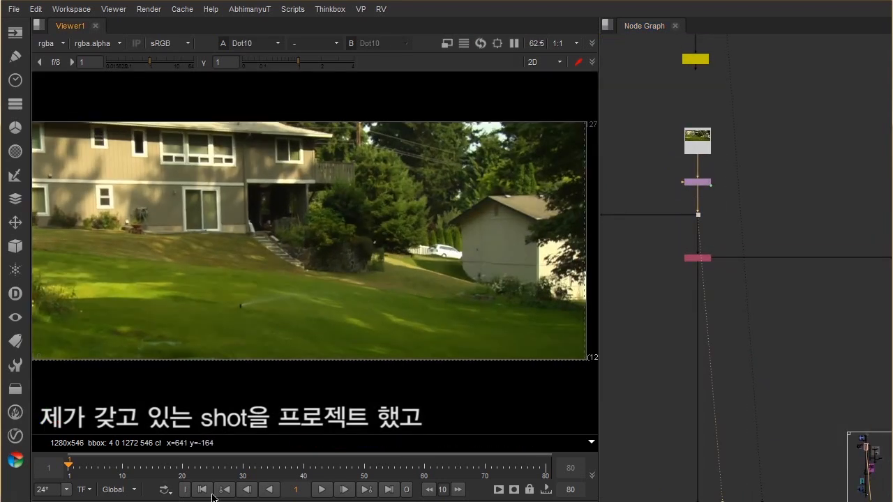
left_click_drag(165, 477, 196, 473)
left_click(203, 489)
- View the Scene1 node in the purple camera backdrop to show the point cloud with the projected geometry
scroll(655, 232, "down", 3)
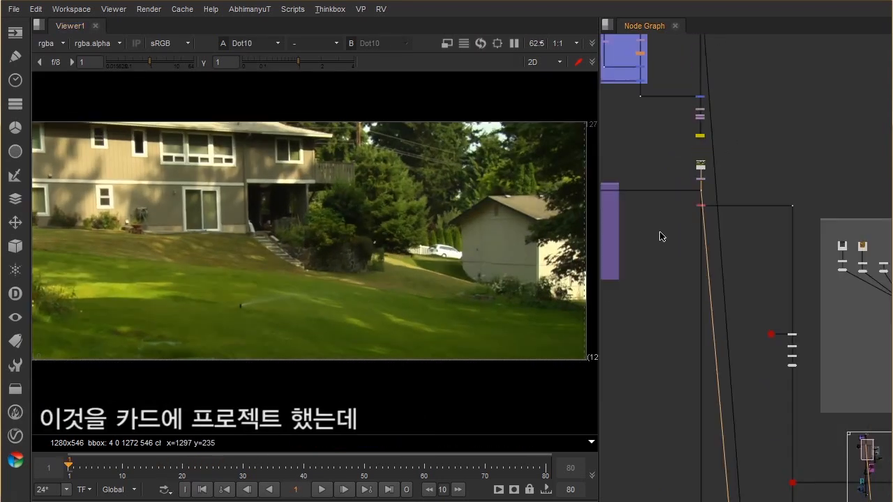
middle_click_drag(656, 233, 751, 212)
scroll(703, 202, "up", 5)
left_click(654, 216)
key("1")
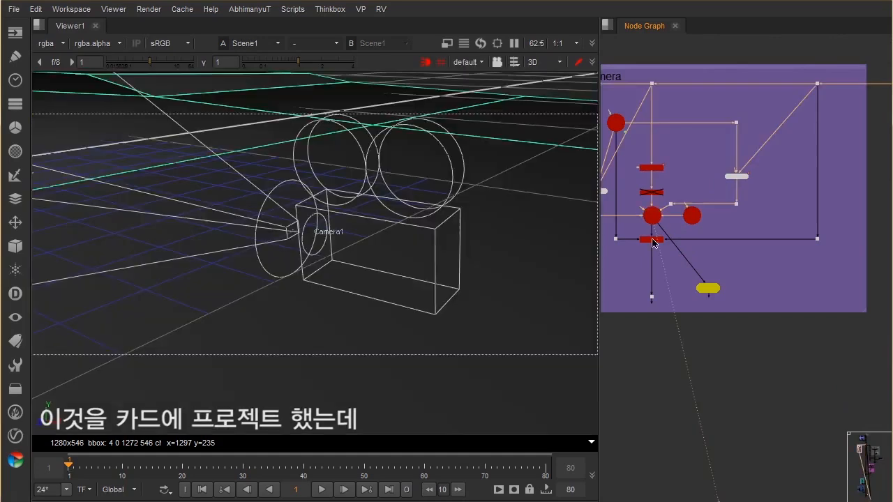
scroll(391, 295, "down", 5)
scroll(420, 176, "up", 5)
left_click(420, 177)
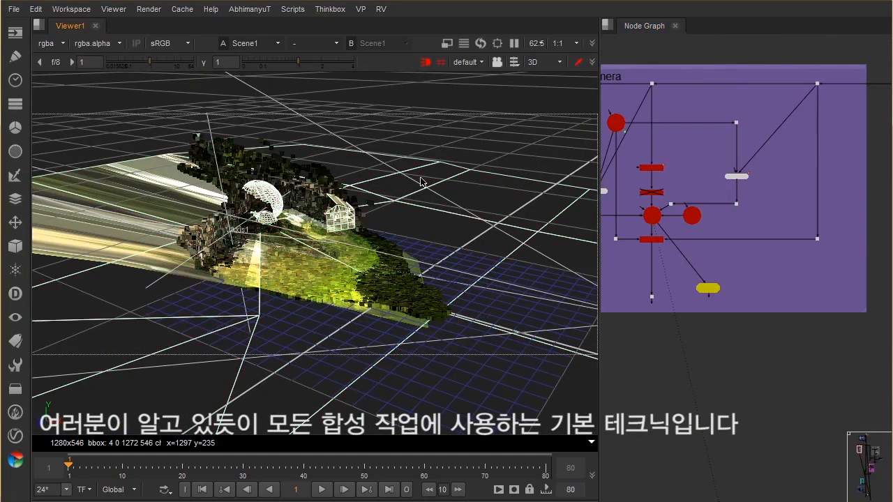
- Examine the point cloud, spheres, and small house geometry with the projected plate from several angles
left_click_drag(350, 247, 212, 274, "ctrl")
scroll(376, 285, "up", 4)
left_click_drag(388, 284, 290, 220, "ctrl")
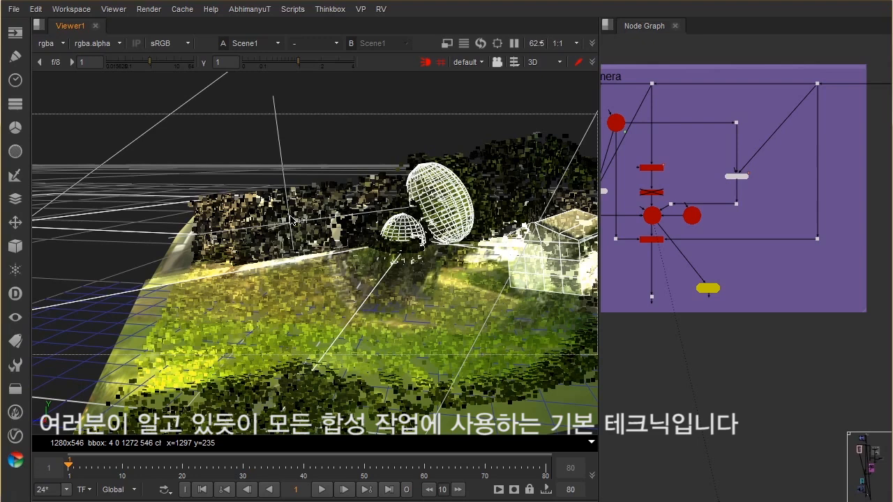
left_click_drag(292, 220, 393, 319, "ctrl")
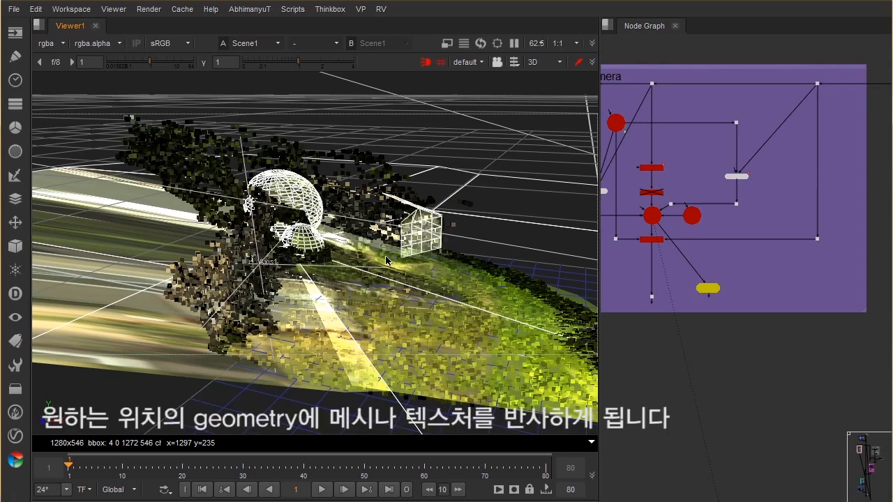
left_click_drag(488, 255, 473, 312, "ctrl")
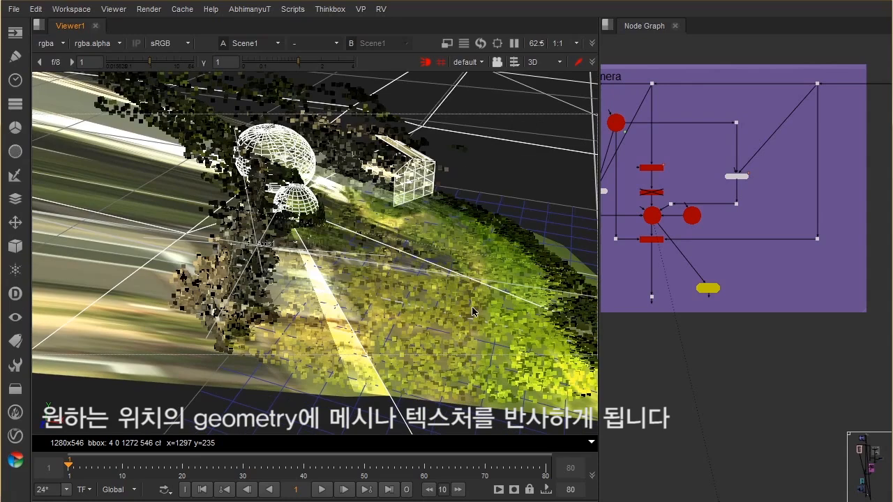
left_click_drag(423, 287, 274, 266, "ctrl")
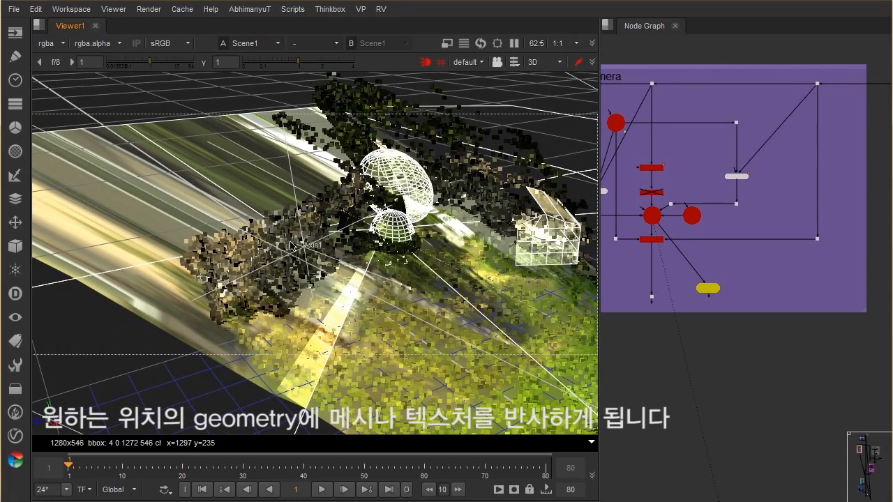
left_click_drag(361, 297, 456, 260, "ctrl")
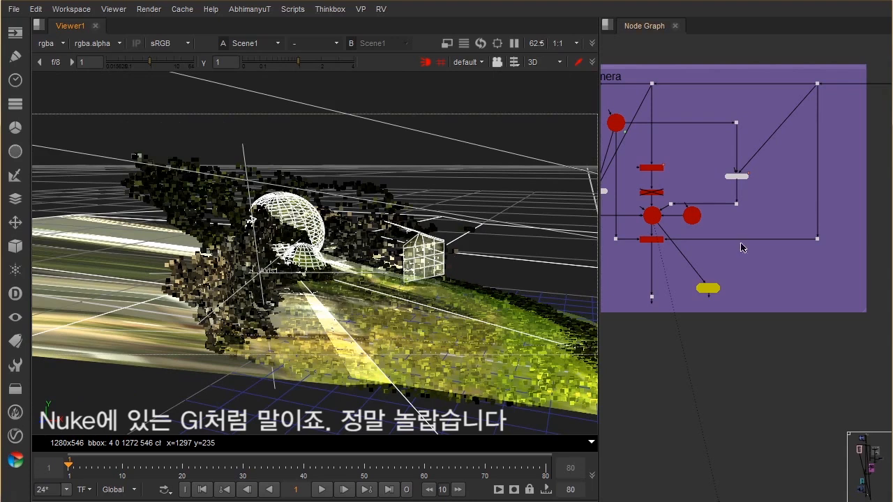
- Locate the VRayRenderer3 node below Scene3 and view its render from the dot beneath it
scroll(741, 247, "down", 5)
middle_click_drag(721, 291, 608, 182)
scroll(744, 196, "down", 3)
middle_click_drag(768, 251, 682, 221)
scroll(774, 234, "up", 4)
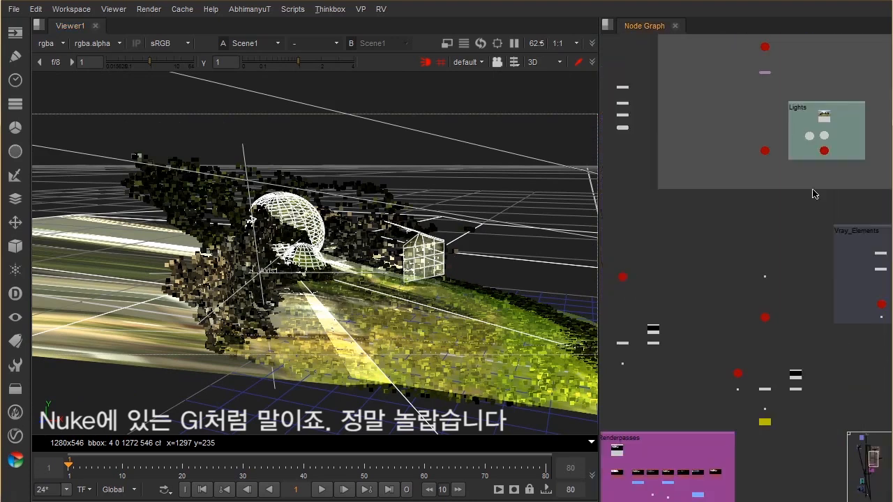
scroll(754, 249, "down", 1)
scroll(737, 303, "up", 5)
scroll(761, 211, "down", 3)
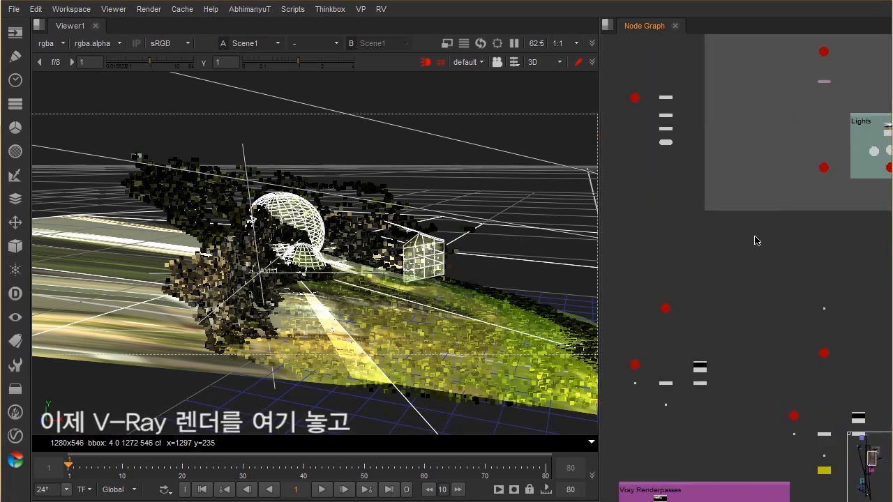
scroll(683, 291, "up", 8)
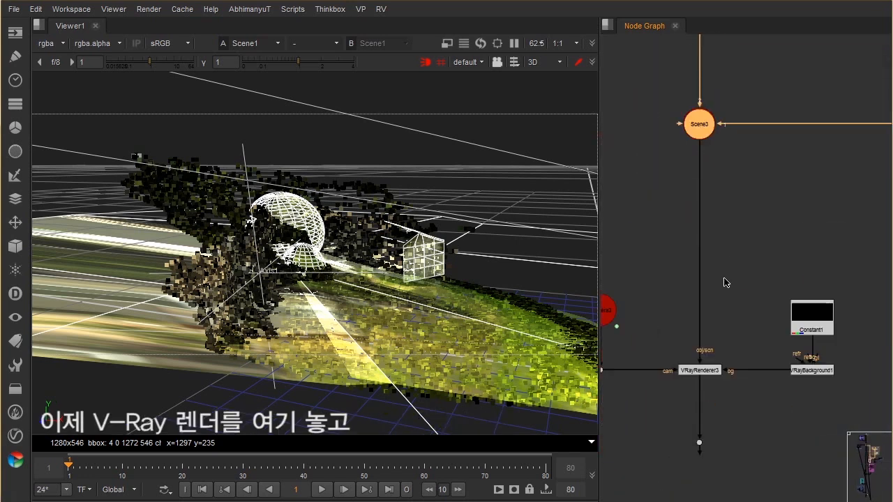
left_click(715, 439)
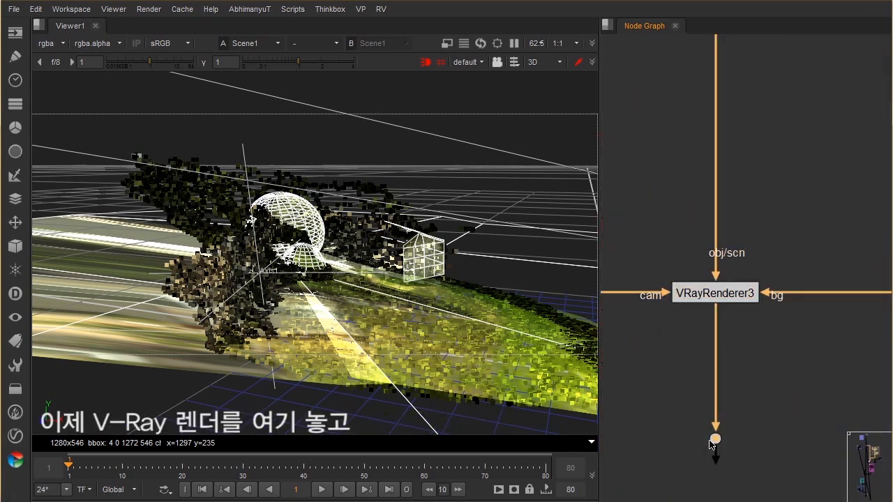
key("1")
key("Tab")
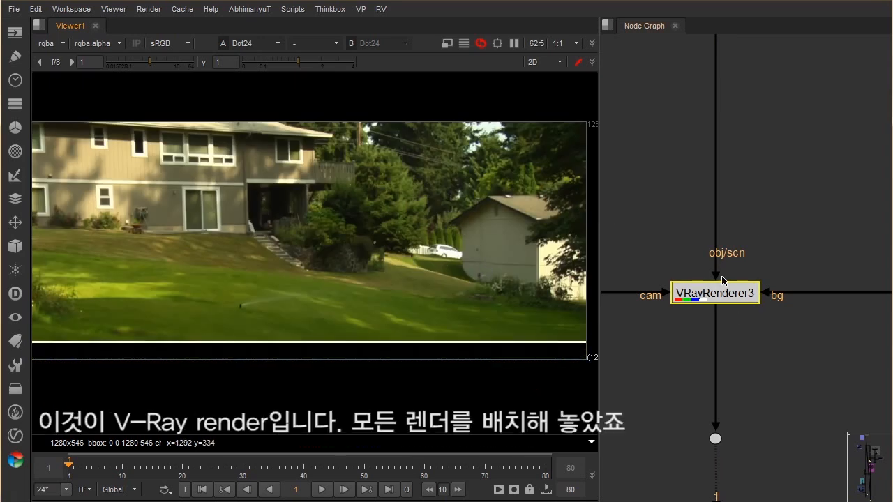
- Look through the V-Ray render nodes, including VRayRenderer, without adding one
left_click(16, 436)
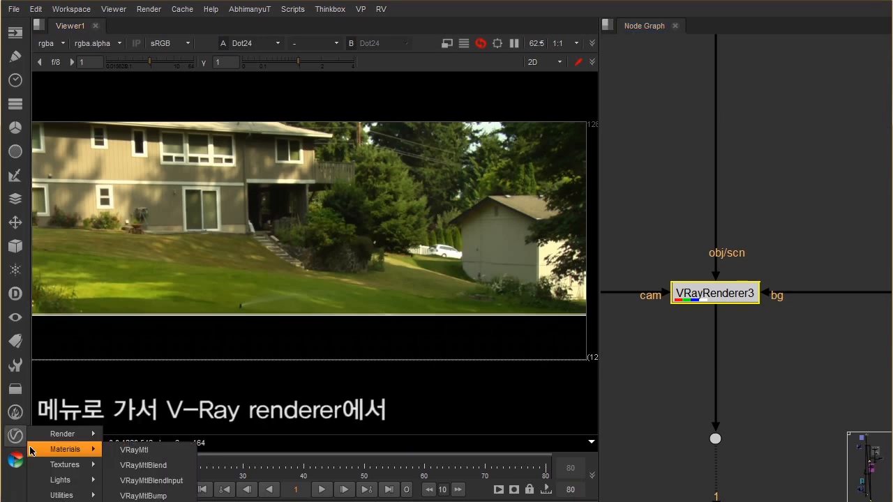
mouse_move(66, 434)
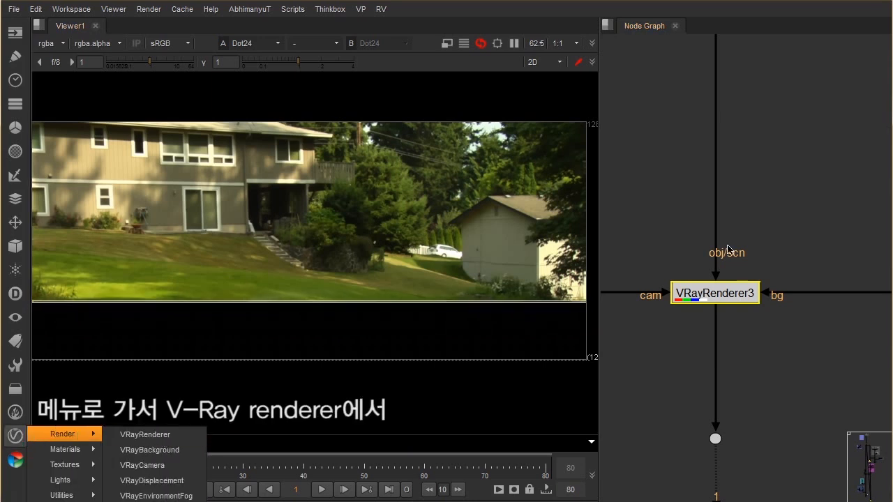
key("Escape")
- Locate the projection branch upstream of the renderer and select the Project3D1 node above VRayMtl2
scroll(749, 213, "down", 5)
middle_click_drag(716, 104, 735, 274)
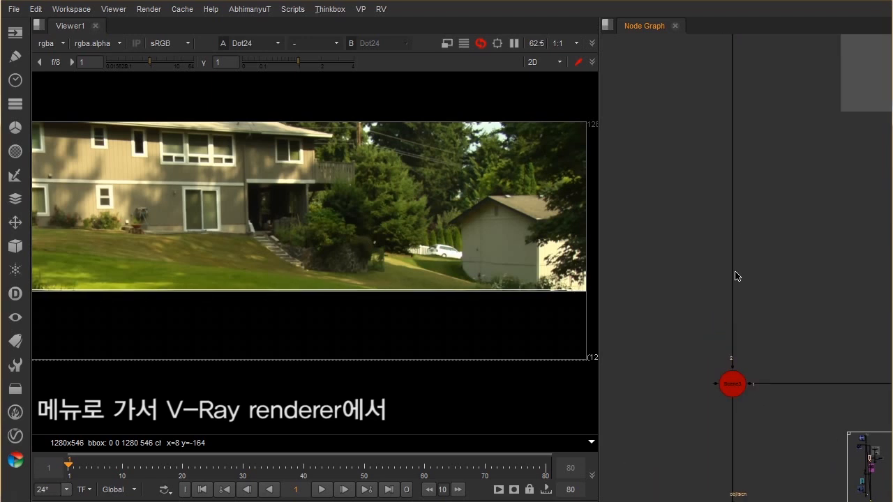
scroll(735, 274, "down", 2)
middle_click_drag(746, 142, 735, 263)
scroll(735, 263, "up", 2)
middle_click_drag(734, 165, 751, 276)
middle_click_drag(739, 138, 746, 261)
scroll(746, 262, "up", 4)
middle_click_drag(736, 299, 739, 231)
scroll(773, 206, "down", 3)
scroll(791, 203, "up", 2)
left_click_drag(818, 107, 716, 175)
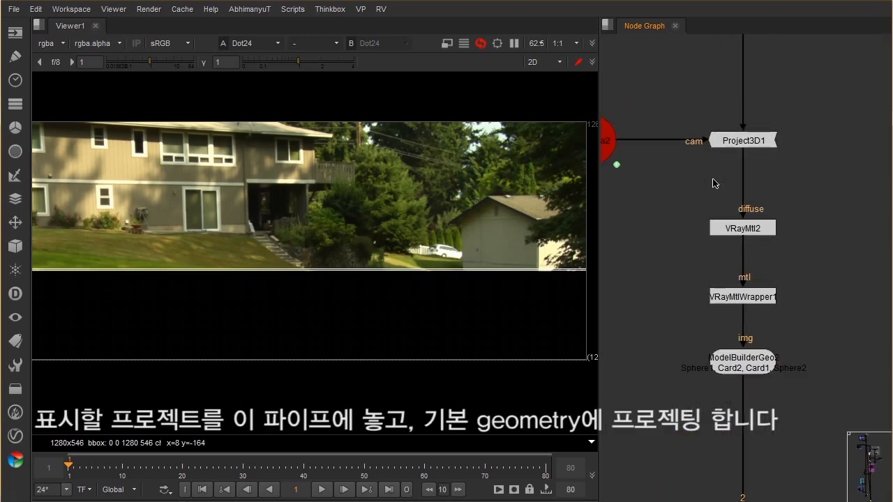
- View the ModelBuilderGeo2 node and examine its sphere and card geometry in 3D
middle_click_drag(760, 342, 761, 269)
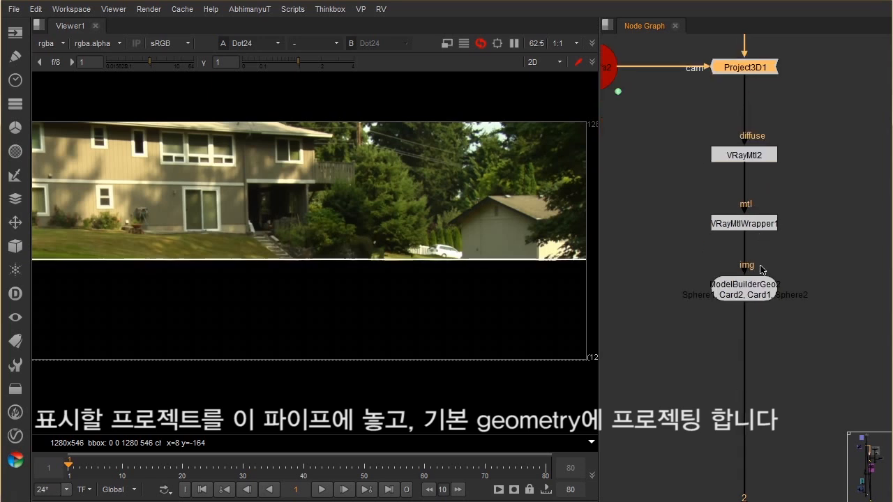
left_click(763, 286)
key("1")
left_click(642, 279)
left_click_drag(335, 259, 379, 259, "ctrl")
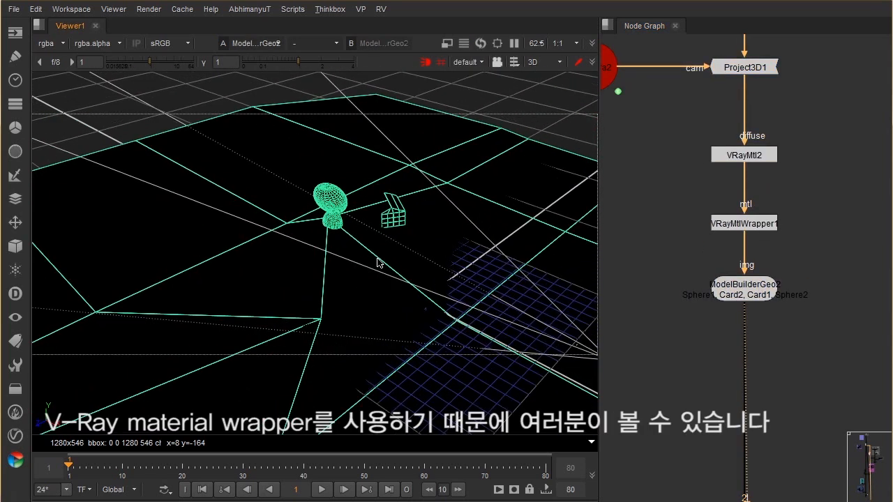
- Open the VRayMtlWrapper1 properties, review its GI and matte settings, and close them
left_click(774, 224)
scroll(777, 225, "up", 2)
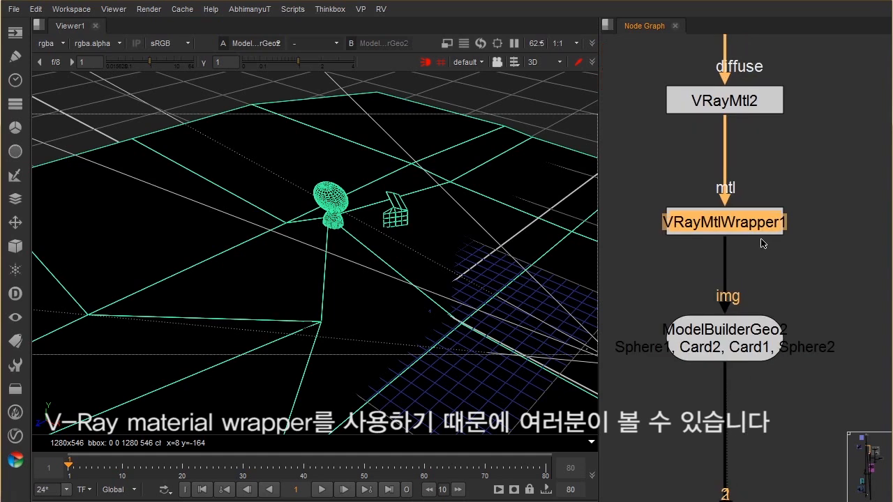
scroll(764, 244, "up", 2)
double_click(737, 240)
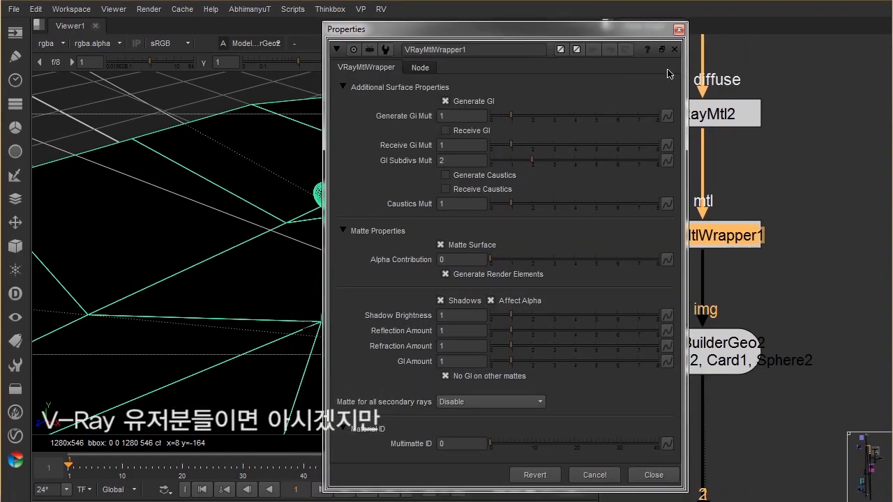
left_click(673, 50)
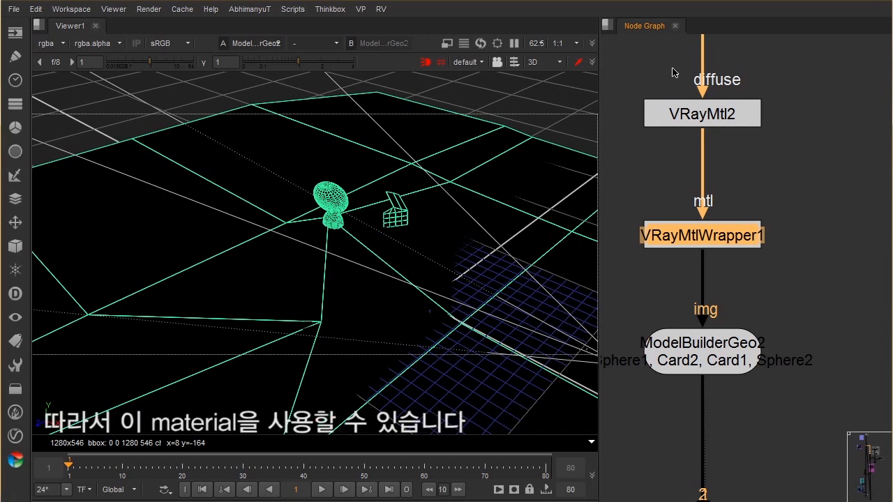
- Deselect the nodes, then select VRayMtlWrapper1 between VRayMtl2 and ModelBuilderGeo2 again to point it out
left_click(803, 223)
scroll(803, 223, "down", 6)
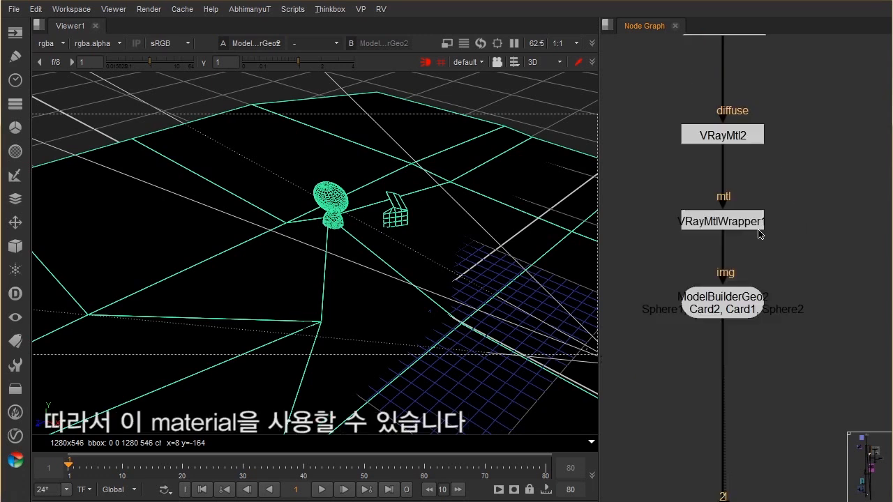
scroll(718, 162, "up", 3)
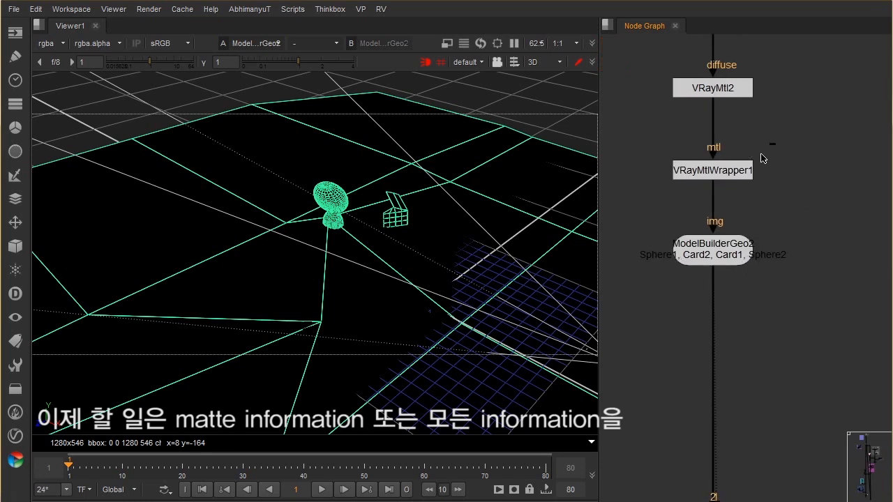
left_click_drag(772, 143, 668, 222)
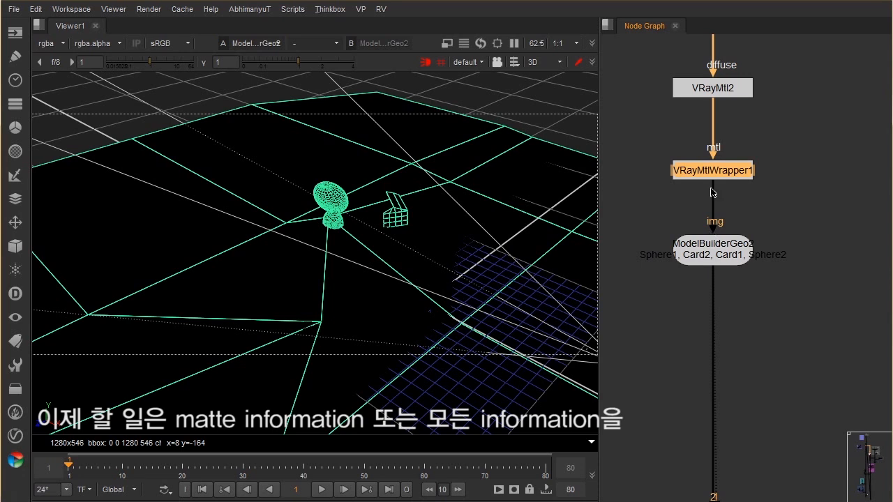
- Examine the Lights backdrop, where park.hdr feeds VRayLightDome1 alongside VRayLightRect1
scroll(712, 174, "down", 4)
middle_click_drag(721, 60, 723, 134)
mouse_move(734, 315)
middle_mouse_down()
mouse_move(715, 151)
mouse_move(718, 164)
middle_mouse_up()
middle_click_drag(716, 350, 705, 200)
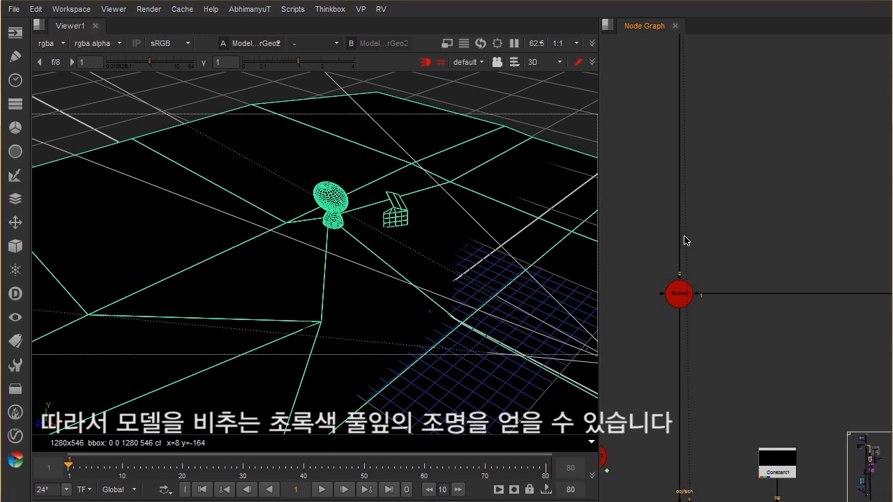
scroll(713, 276, "down", 3)
middle_click_drag(805, 217, 744, 246)
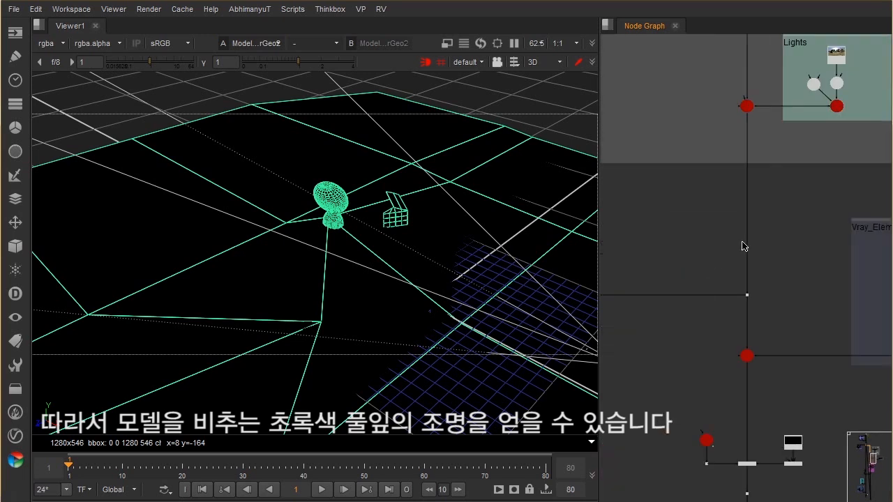
middle_click_drag(707, 217, 765, 219)
scroll(812, 208, "up", 5)
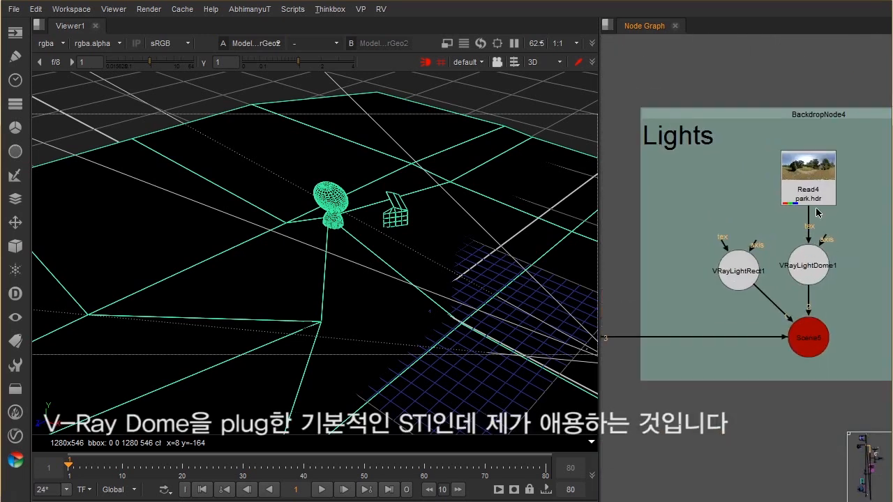
- Point out the park.hdr Read4 node and the VRayLightDome1 node it feeds in the Lights backdrop
scroll(817, 178, "down", 2)
middle_click_drag(801, 196, 831, 166)
left_click(841, 142)
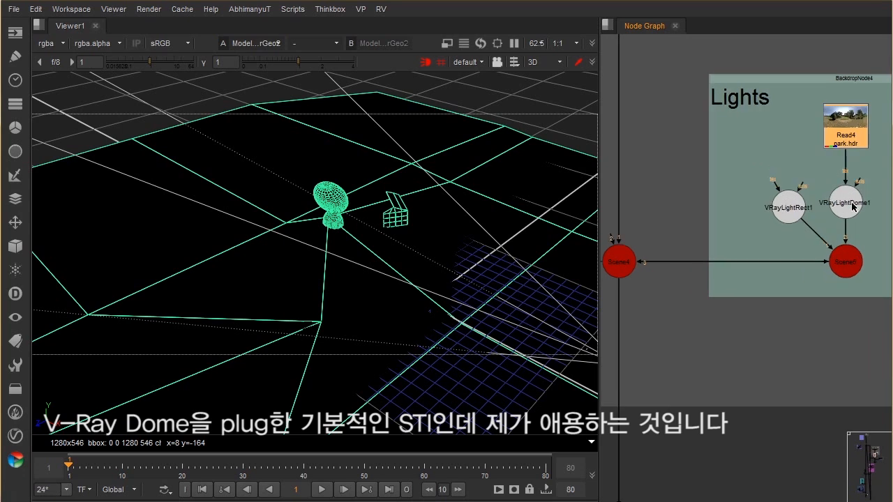
left_click(844, 200)
scroll(793, 221, "up", 4)
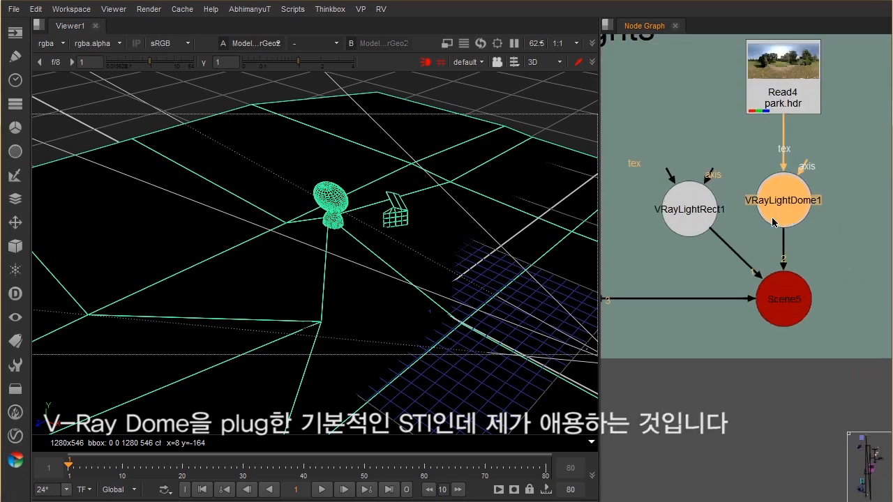
scroll(784, 234, "down", 3)
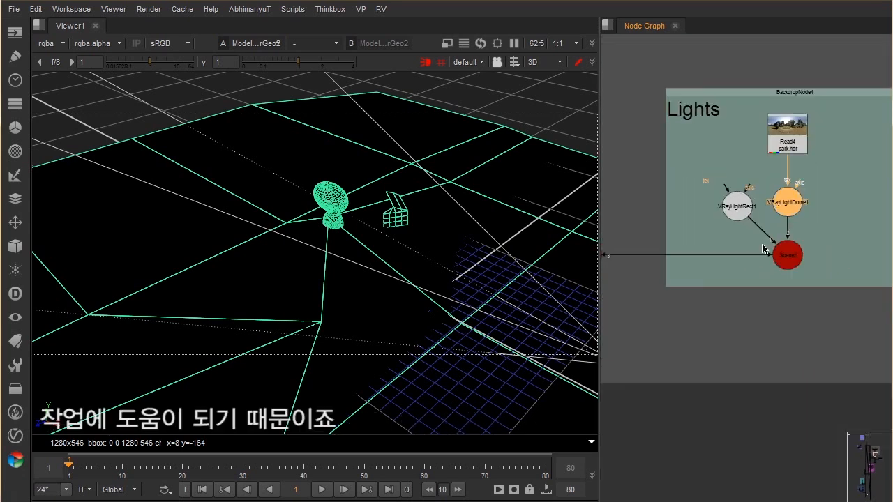
- View Scene4 in 3D and orbit to show the rectangle light above the house model, then clear the node selection
middle_click_drag(672, 238, 722, 235)
left_click(636, 251)
key("1")
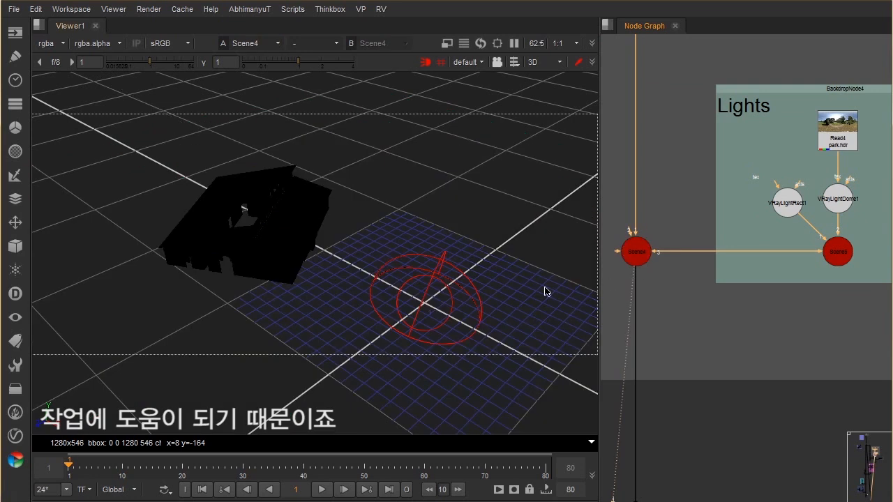
left_click_drag(547, 292, 282, 282, "ctrl")
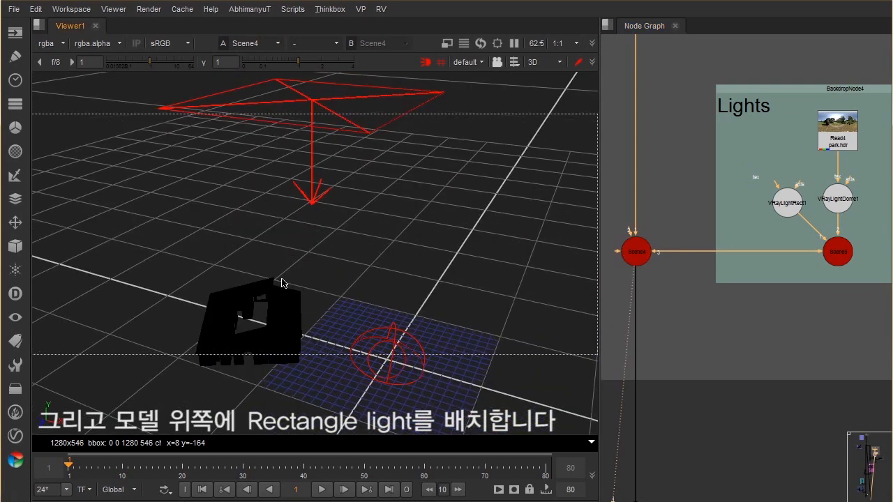
left_click(671, 200)
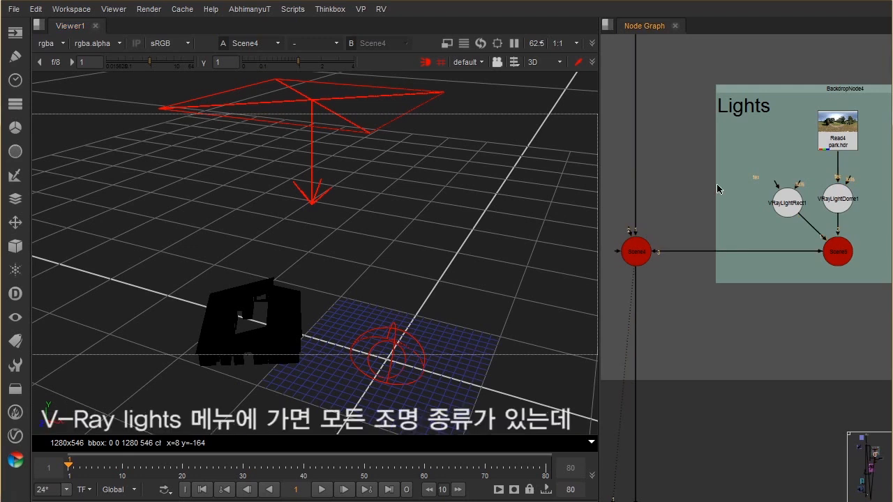
- Browse the Lights category of the V-Ray nodes without adding a node
left_click(16, 436)
mouse_move(80, 482)
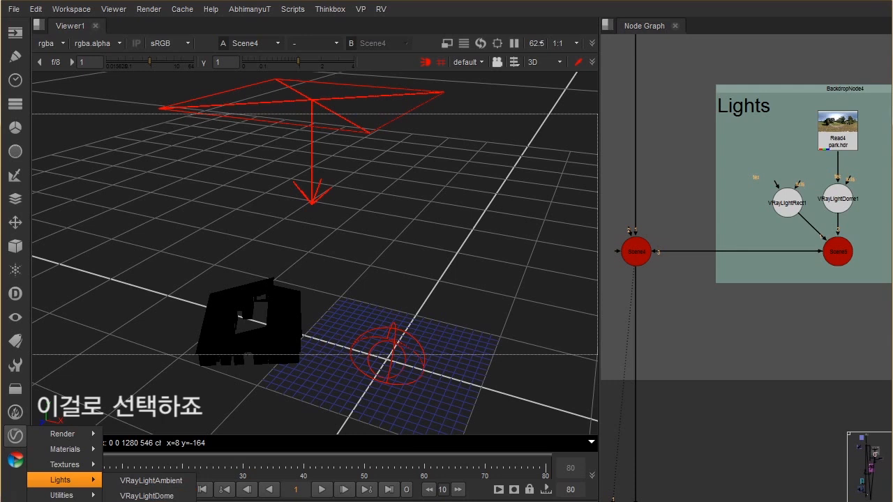
left_click(676, 162)
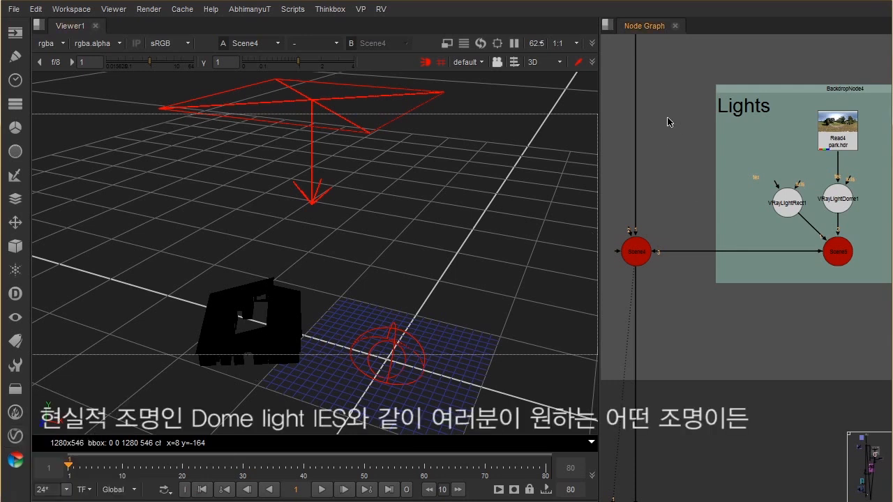
- Search the nodes for "vrayli" and go through the light types from VRayLightAmbient to VRayLightRect
key("Tab")
type("vray")
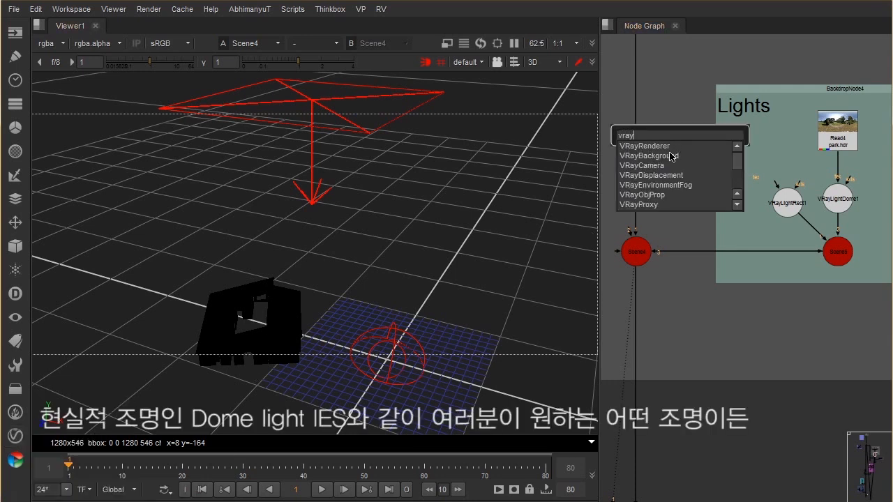
type("li")
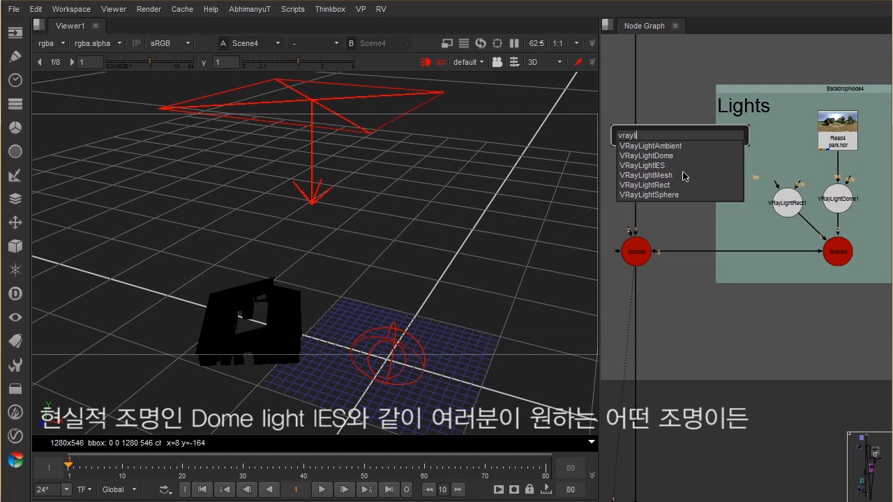
key("Down")
key("Down")
key("Down")
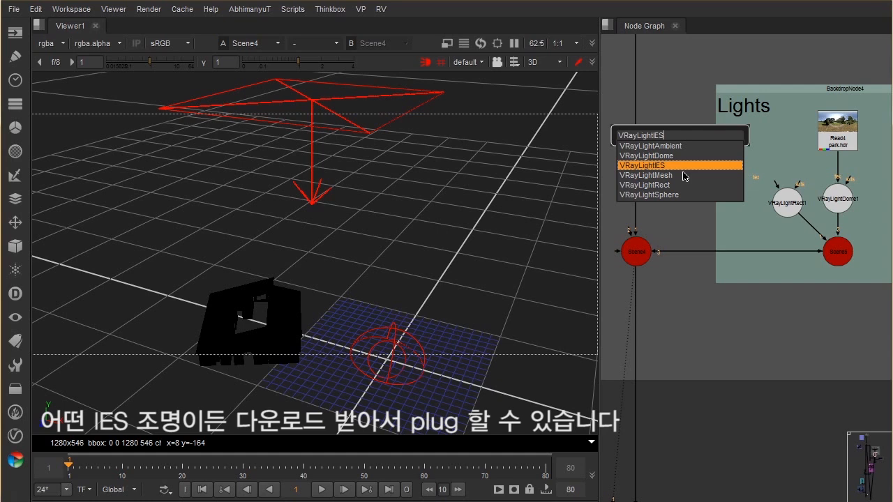
key("Down")
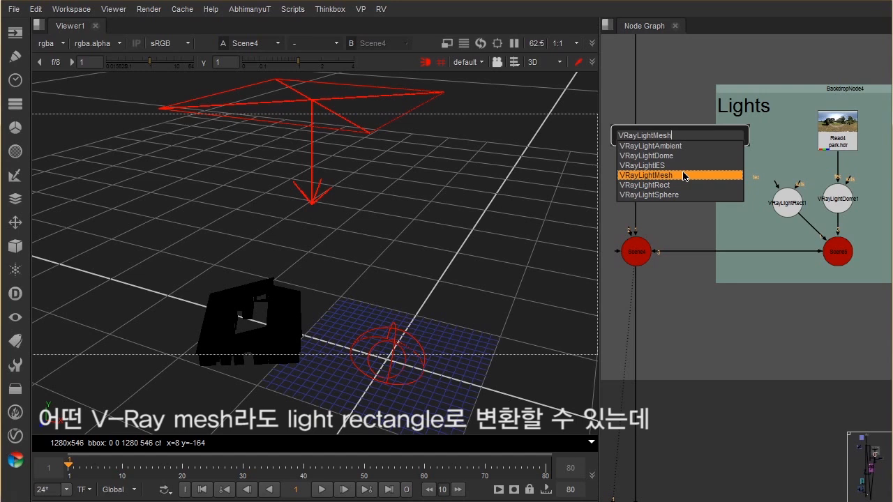
key("Down")
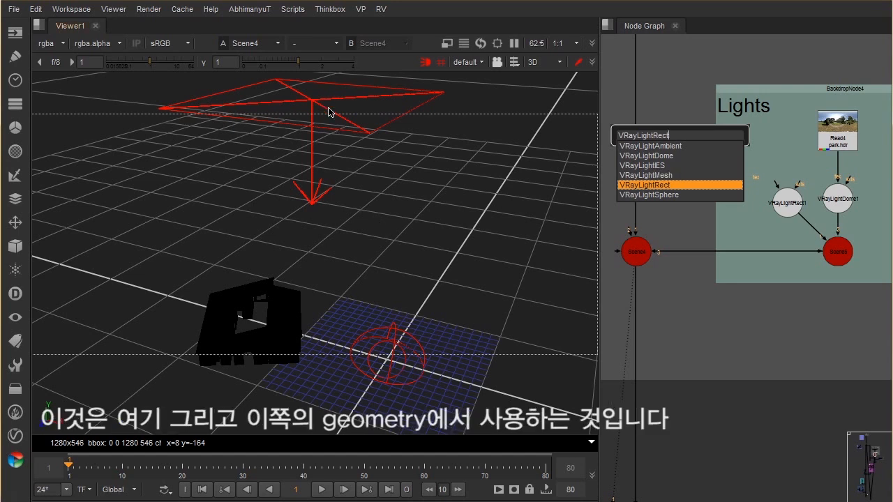
key("Return")
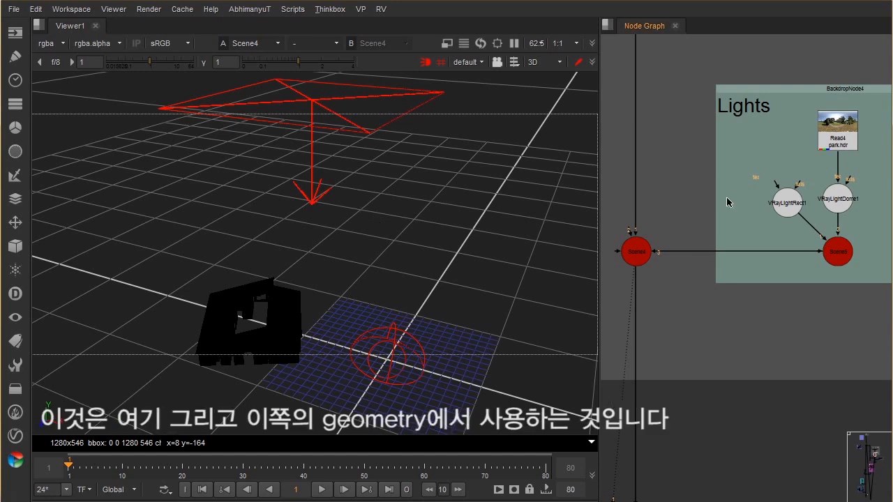
- Display the park.hdr image of the Read4 node in the viewer
scroll(732, 202, "down", 3)
scroll(706, 228, "up", 5)
left_click(758, 147)
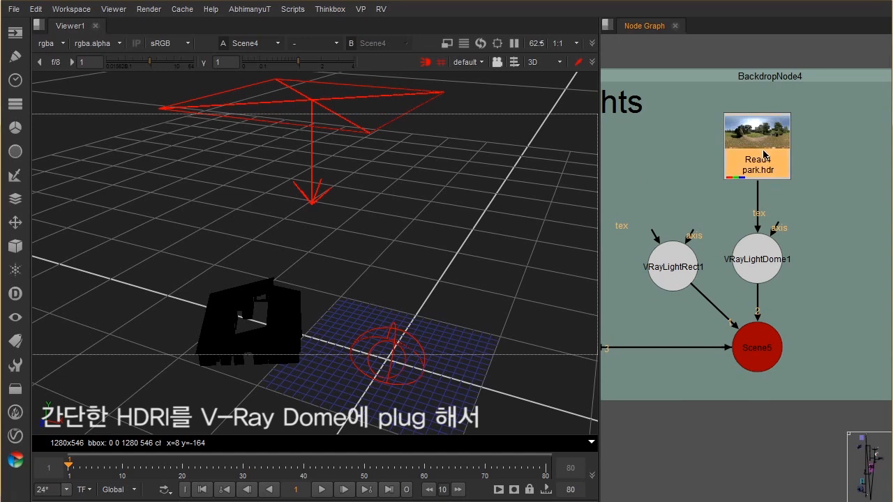
key("1")
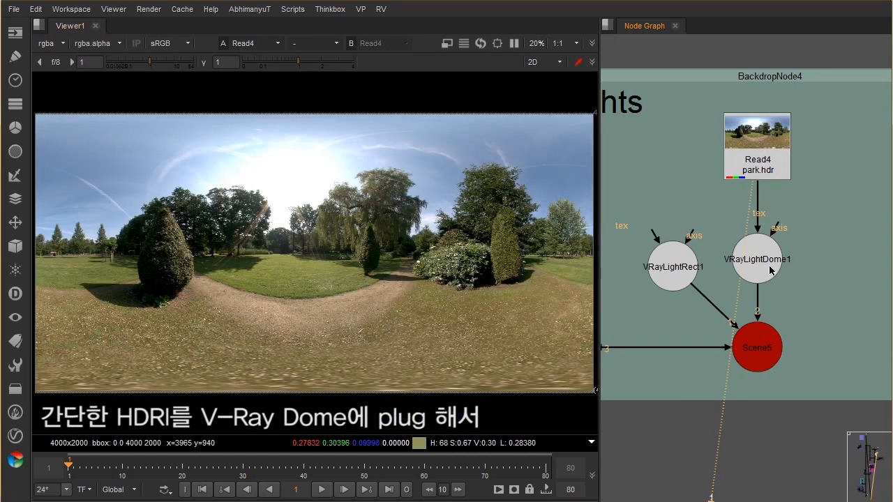
- View VRayLightDome1 in 3D, review its intensity, spherical dome, sampling and texture properties, and close them
left_click(769, 267)
key("1")
double_click(760, 261)
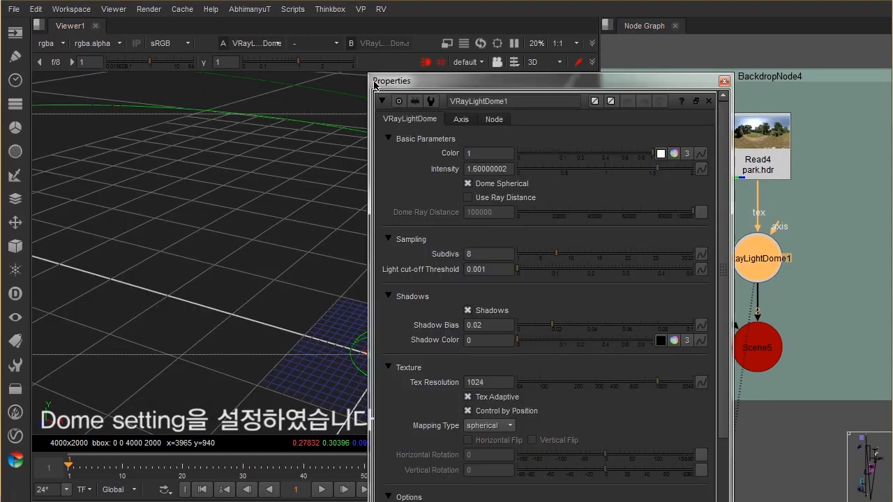
left_click_drag(374, 84, 354, 15)
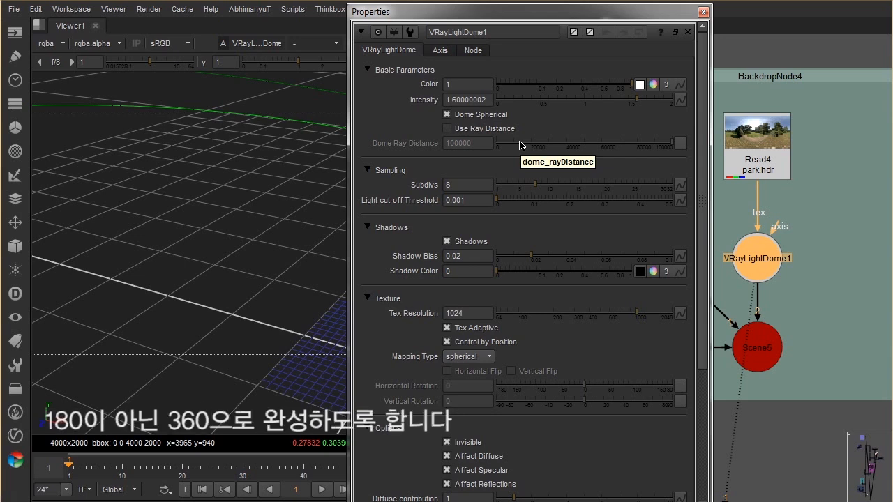
scroll(534, 129, "down", 1)
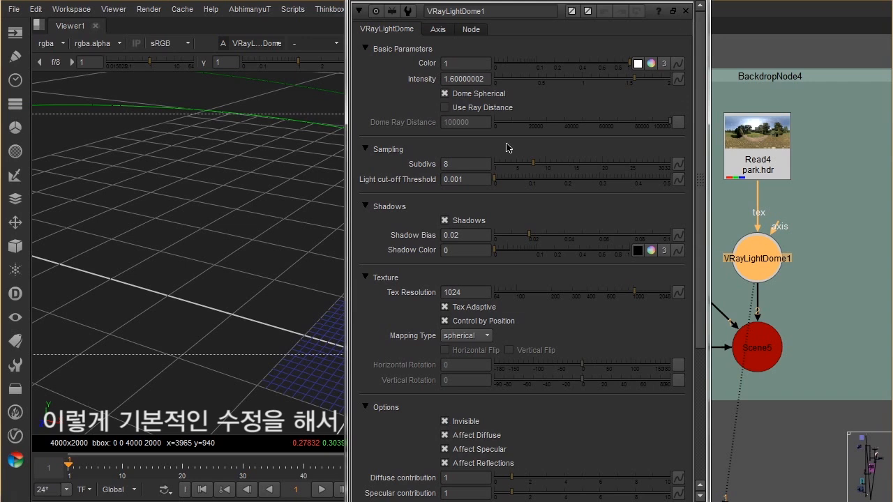
left_click(686, 11)
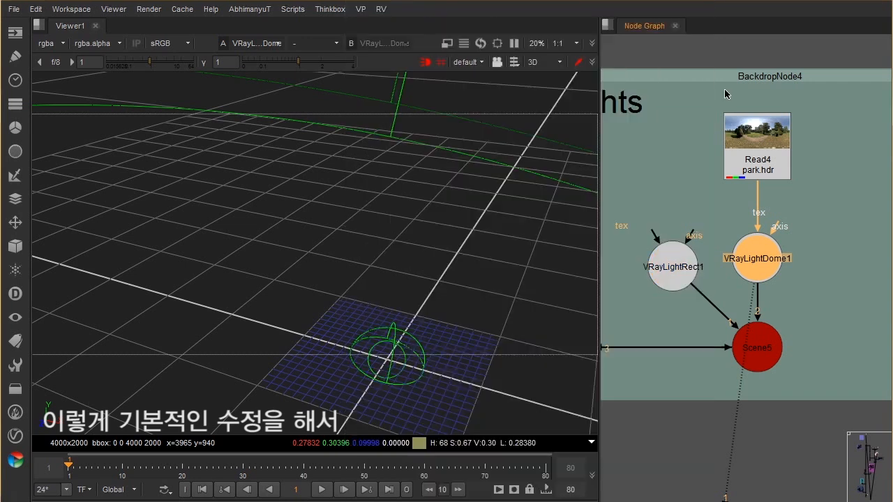
- Deselect VRayLightDome1 and view Scene5 to show the rectangle and dome lights together
left_click(725, 93)
scroll(788, 216, "down", 4)
middle_click_drag(713, 283, 796, 223)
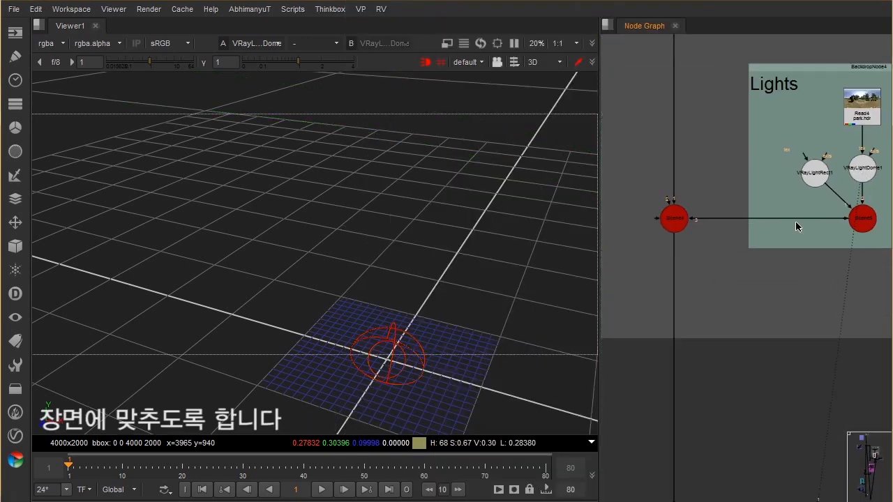
left_click(863, 220)
key("1")
- View Scene4 again and orbit to a low angle on the house model and dome light
left_click(674, 218)
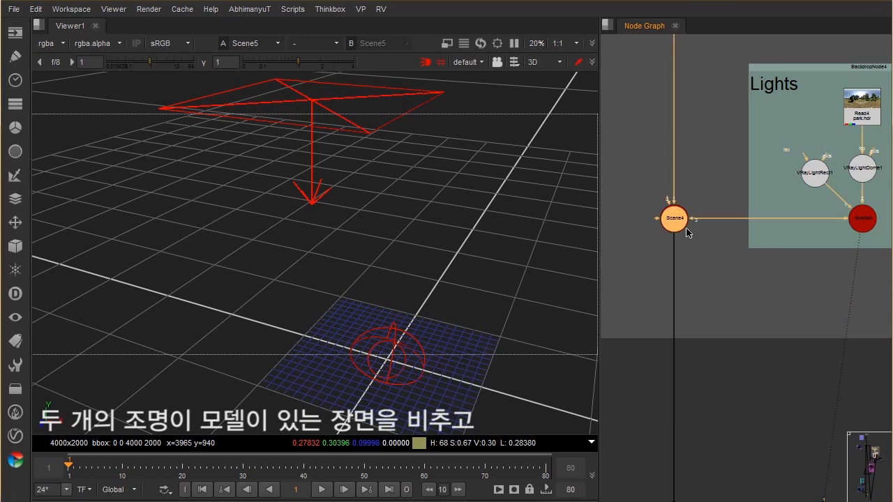
key("1")
scroll(281, 323, "up", 3)
left_click_drag(339, 230, 302, 282, "ctrl")
- Locate the main scene node above the V-Ray renderer in the graph and view it in 3D
scroll(691, 247, "down", 4)
middle_click_drag(722, 314, 733, 255)
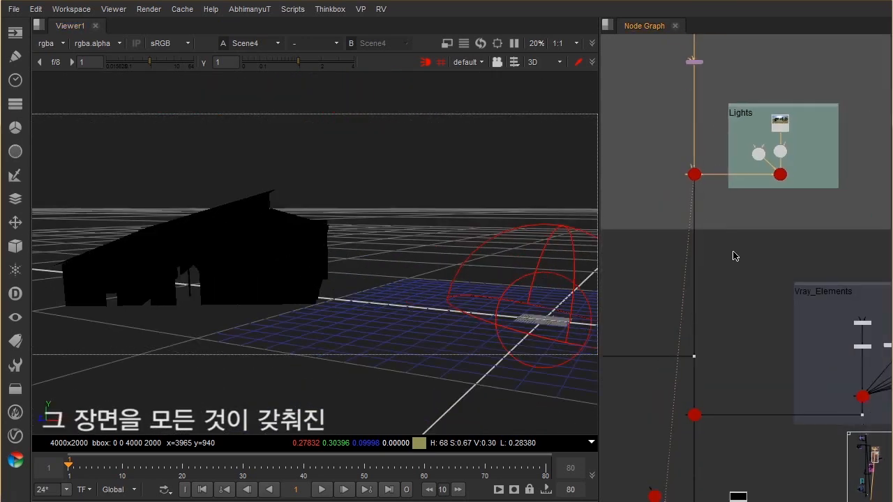
middle_click_drag(677, 313, 785, 239)
middle_click_drag(865, 345, 755, 253)
scroll(699, 253, "up", 3)
left_click(693, 249)
key("1")
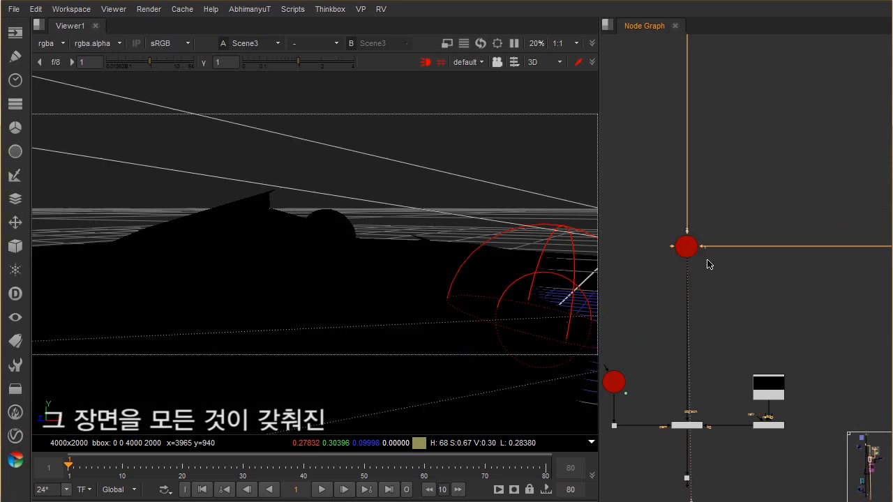
- Select the Scene3 node and orbit the view to examine the house and proxy geometry as highlighted wireframes
scroll(359, 267, "up", 1)
scroll(358, 267, "down", 4)
middle_click_drag(794, 237, 730, 223)
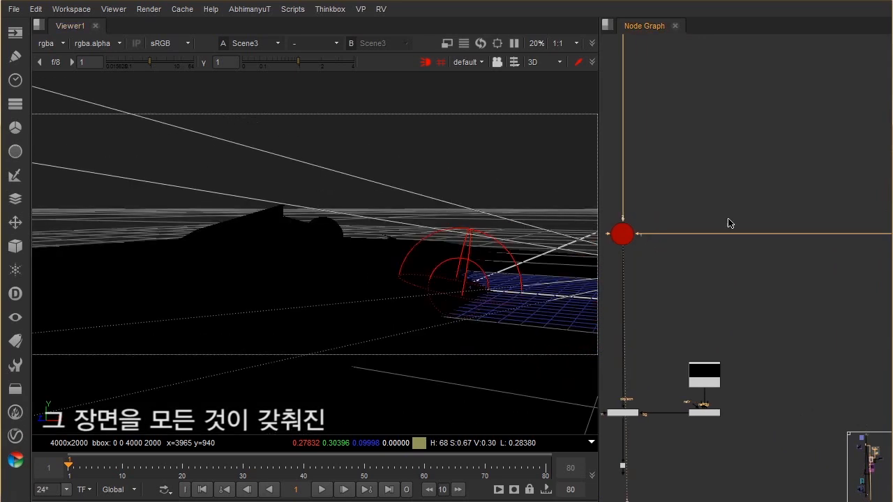
scroll(730, 223, "up", 2)
middle_click_drag(806, 210, 726, 252)
middle_click_drag(605, 276, 820, 218)
scroll(742, 233, "up", 3)
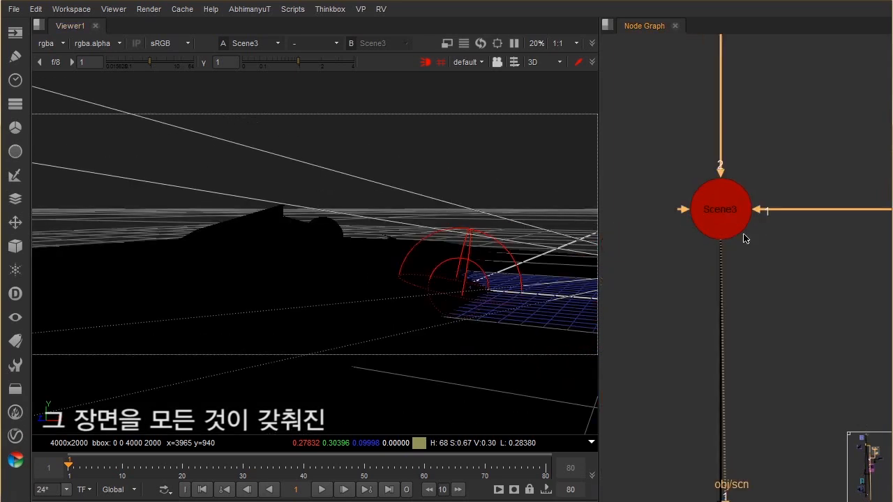
left_click(728, 212)
left_click_drag(372, 269, 401, 200, "ctrl")
- Look through Camera2 in the 3D viewer and move the timeline to frame 37
left_click(480, 62)
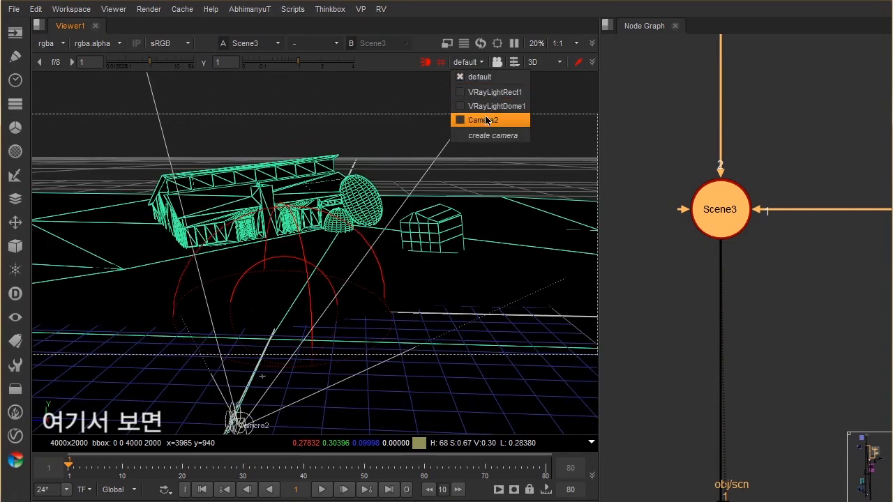
left_click(481, 120)
left_click_drag(68, 466, 286, 431)
- Clear and reselect Scene3's geometry through Camera2 to point out the proxy models
left_click(444, 140)
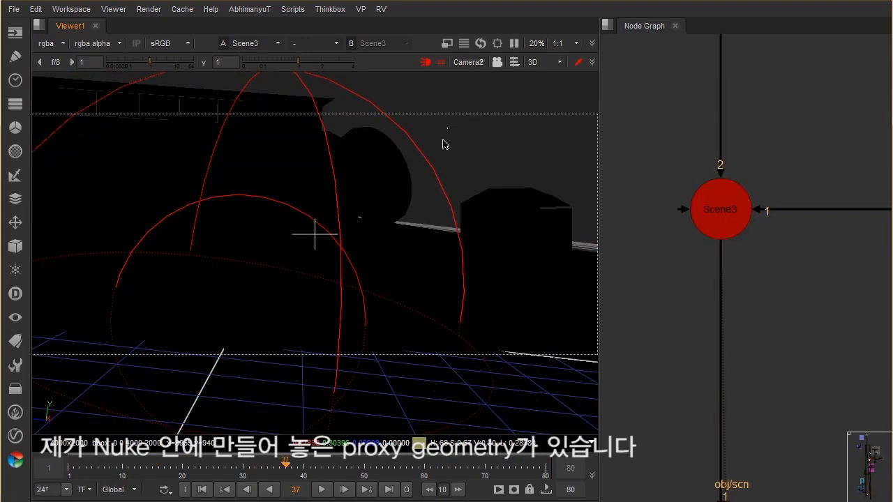
left_click(378, 195)
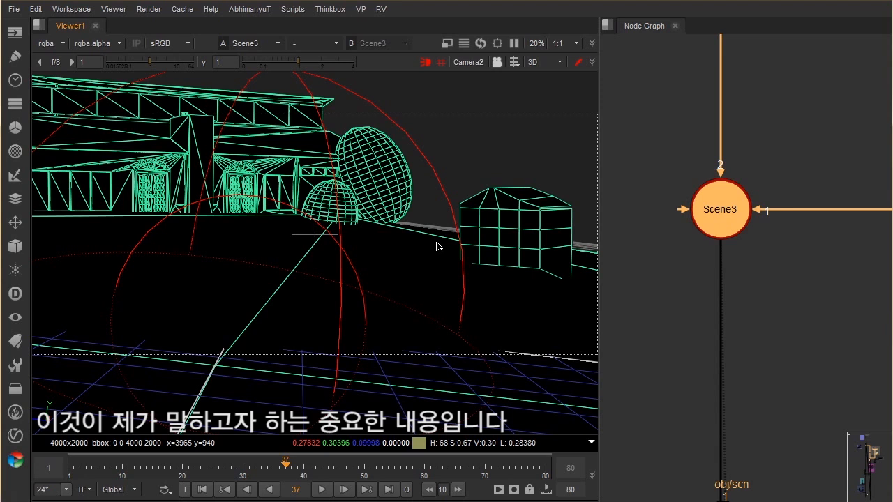
left_click(474, 171)
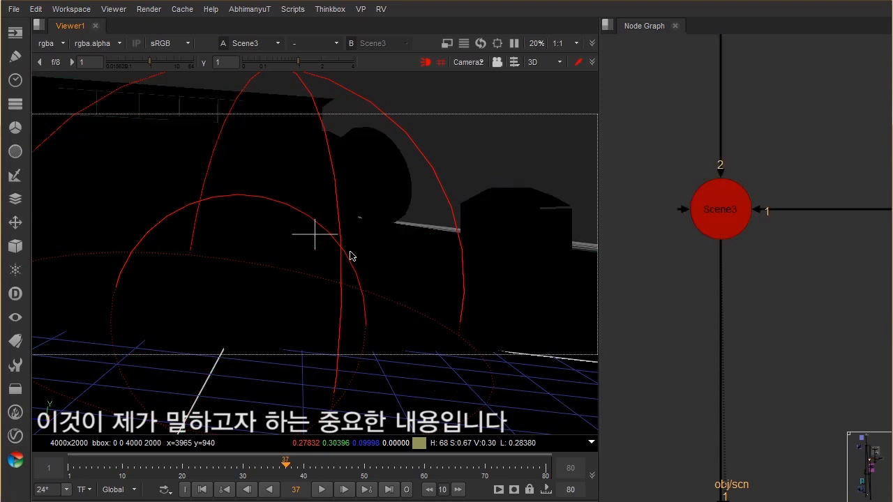
left_click(368, 261)
- Move the timeline to frame 44, point out the proxy geometry, and select only the house's arched openings
left_click_drag(84, 468, 333, 446)
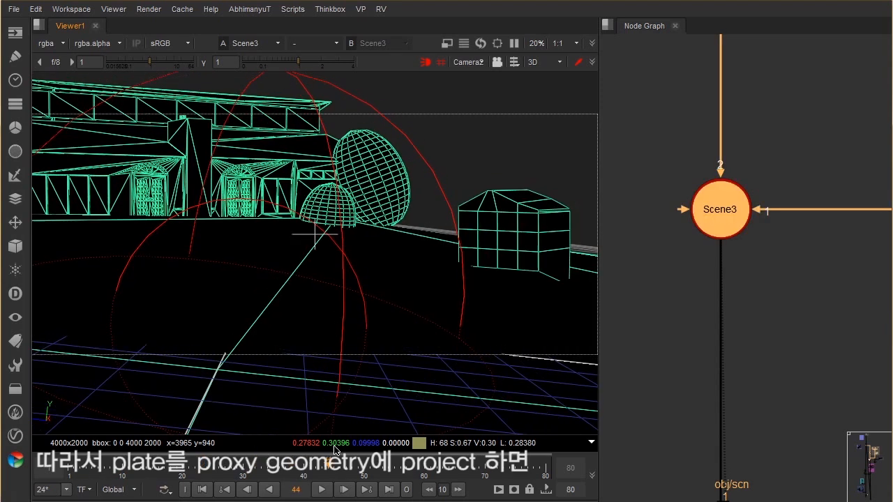
left_click(407, 188)
left_click_drag(491, 154, 468, 272)
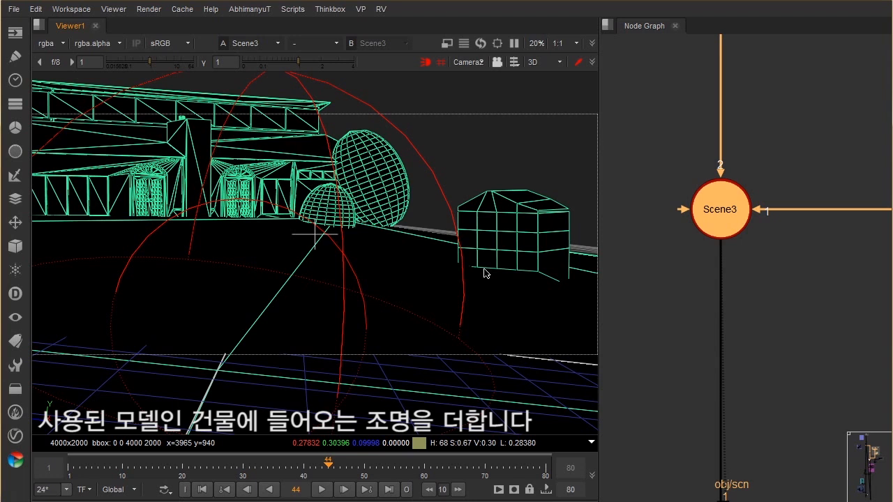
left_click(244, 183)
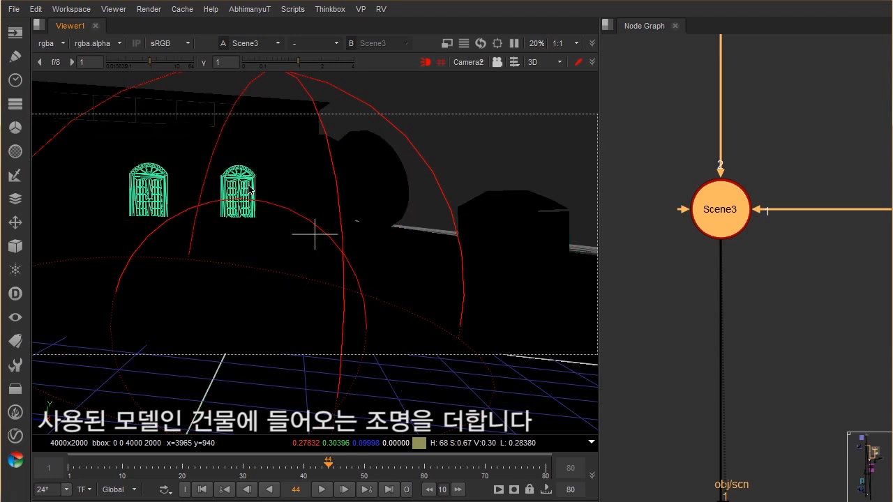
- Locate the Camera3 node connected to VRayRenderer3's cam input and view it
left_click(782, 324)
scroll(723, 300, "down", 5)
middle_click_drag(721, 321, 791, 267)
scroll(707, 275, "up", 3)
middle_click_drag(711, 245, 741, 267)
left_click(669, 215)
key("1")
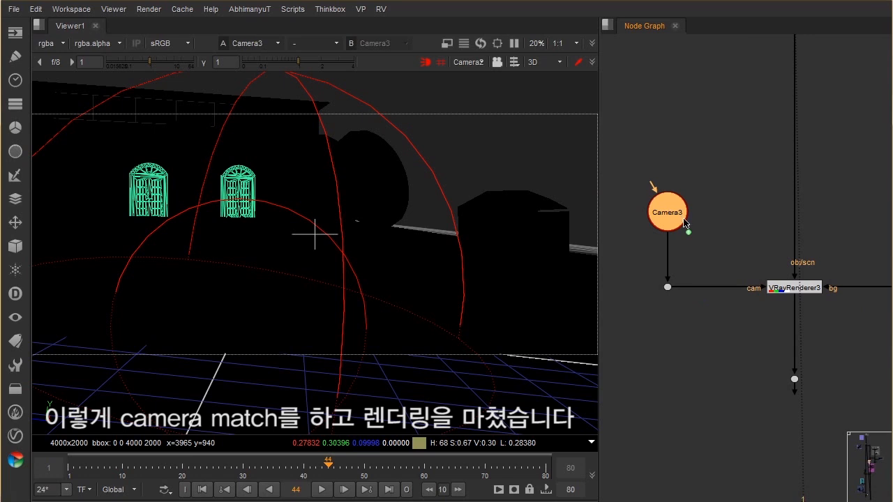
- Connect the viewer to the dot below VRayRenderer3 to view the render output
left_click(736, 224)
middle_click_drag(736, 225, 667, 177)
left_click(726, 330)
key("1")
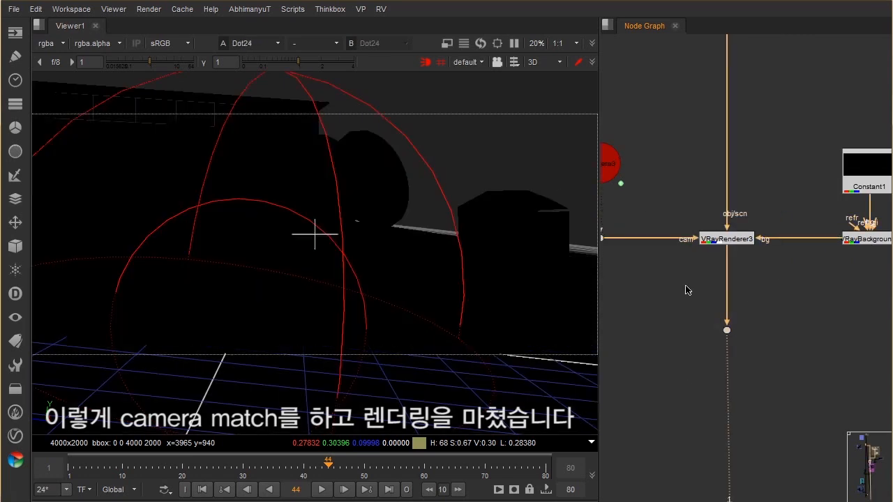
- Show the render in 2D, review VRayRenderer3's antialiasing, global illumination, misc and caustics settings, and close its properties
key("Tab")
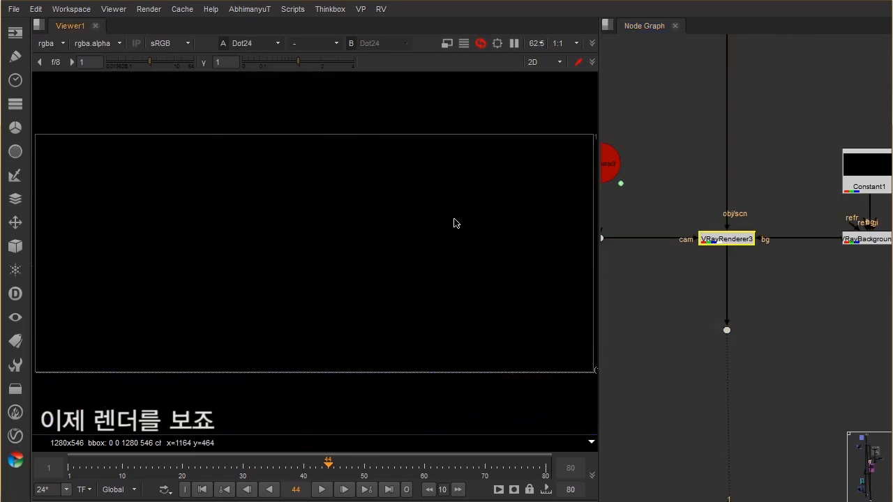
double_click(746, 243)
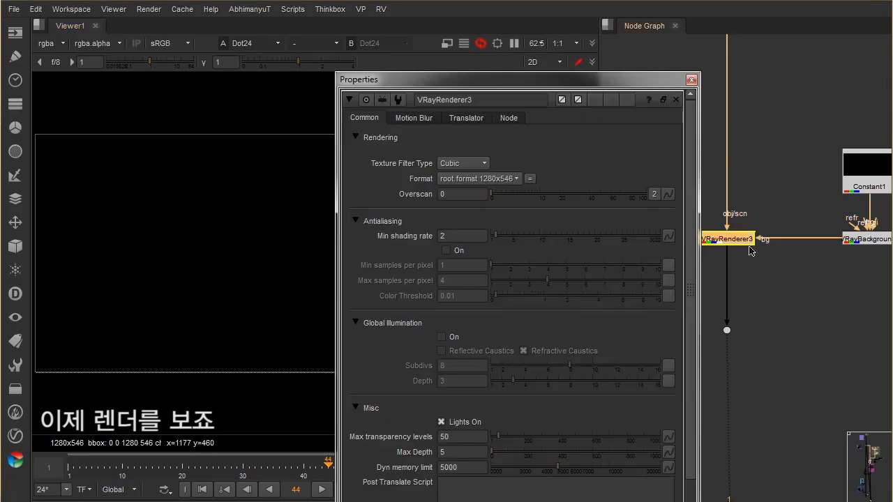
left_click_drag(613, 79, 635, 76)
left_click_drag(639, 80, 634, 14)
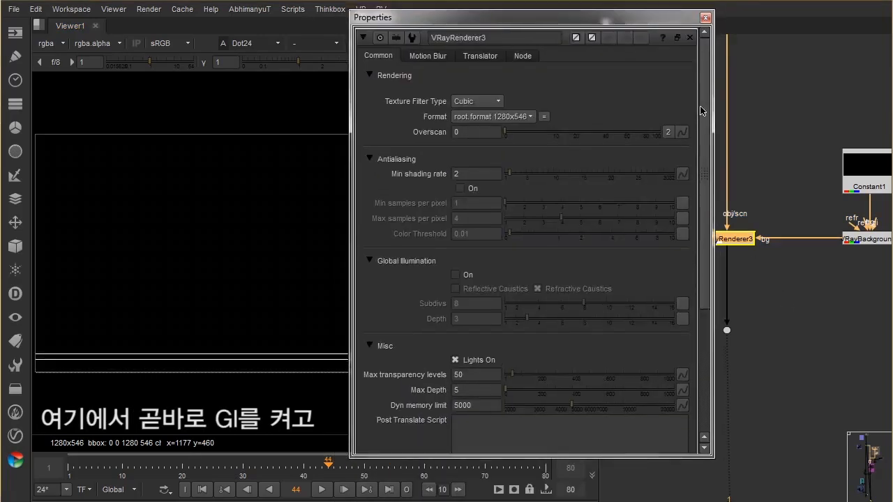
scroll(701, 111, "down", 3)
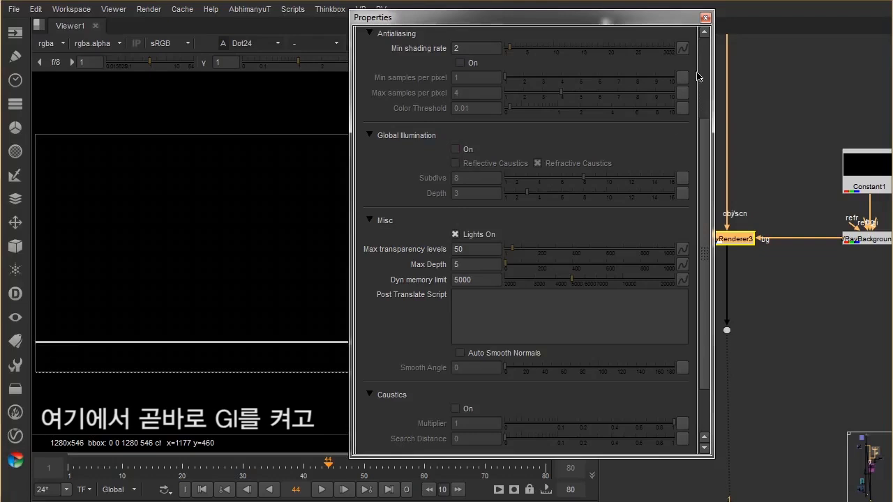
scroll(699, 78, "up", 3)
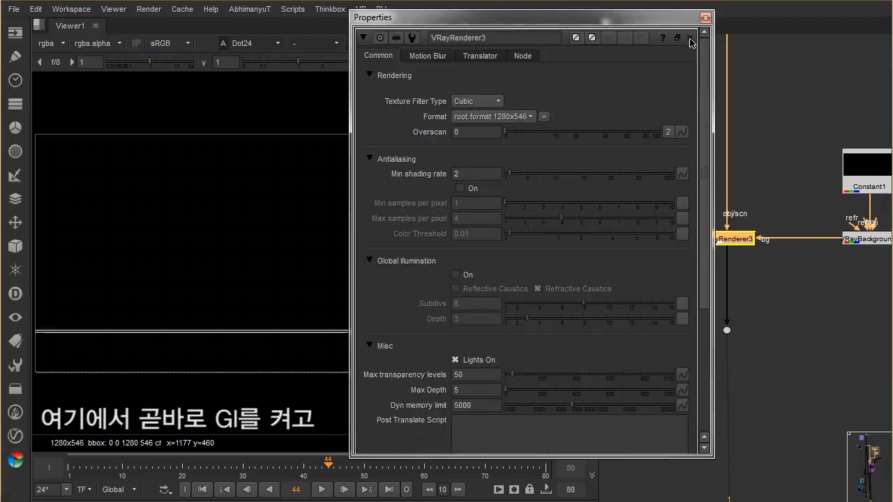
left_click(689, 40)
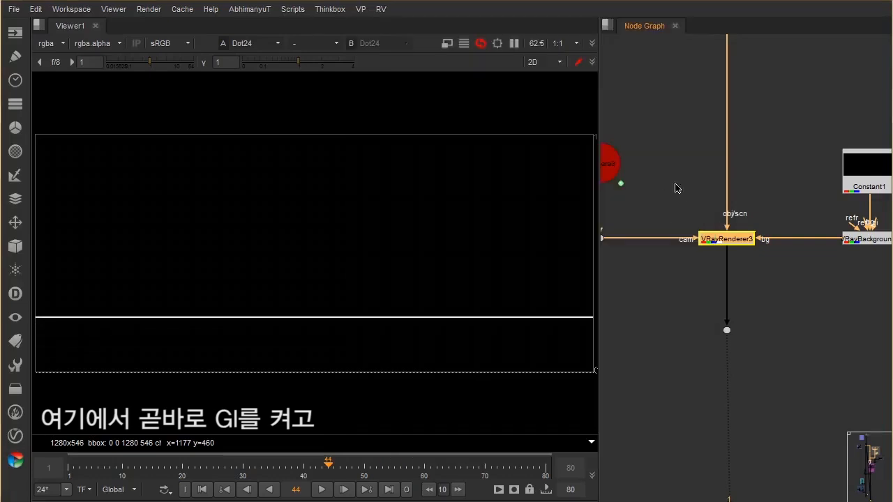
- Move Constant1 farther above VRayBackground1 to expose the connections into the background node's inputs
middle_click_drag(831, 154, 746, 159)
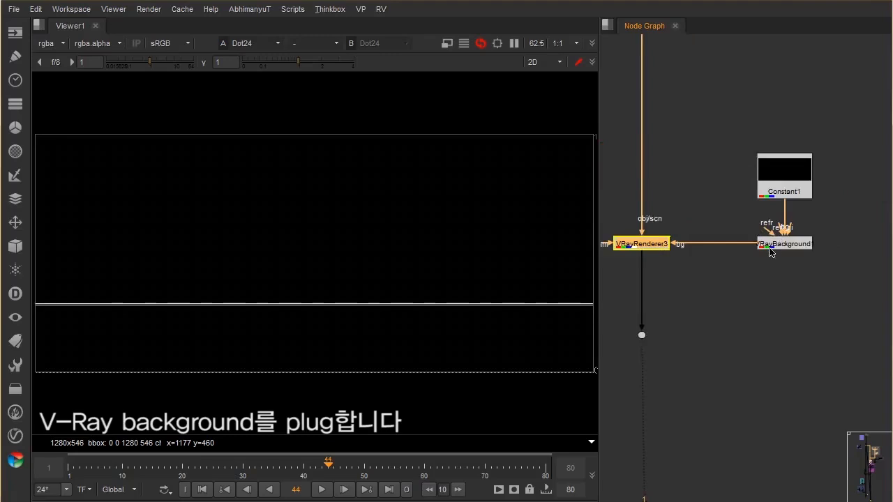
scroll(781, 246, "up", 3)
left_click_drag(782, 151, 782, 72)
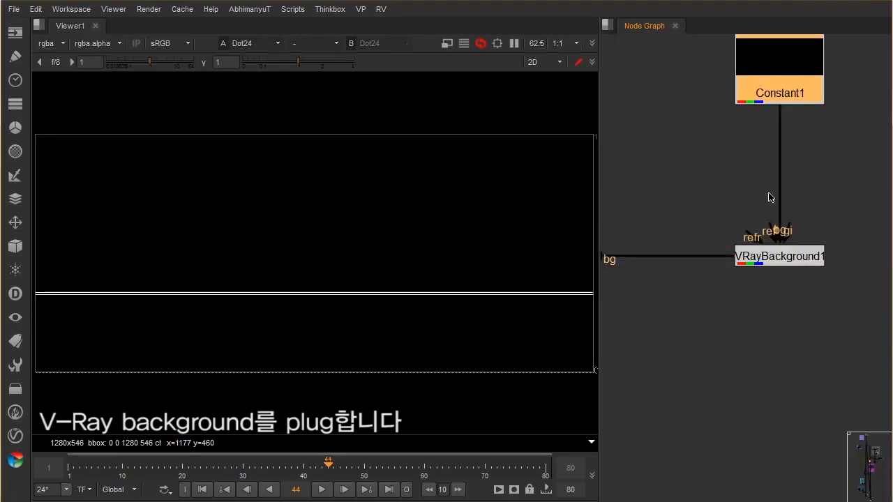
middle_click_drag(768, 193, 739, 189)
left_click(775, 213)
scroll(752, 206, "down", 4)
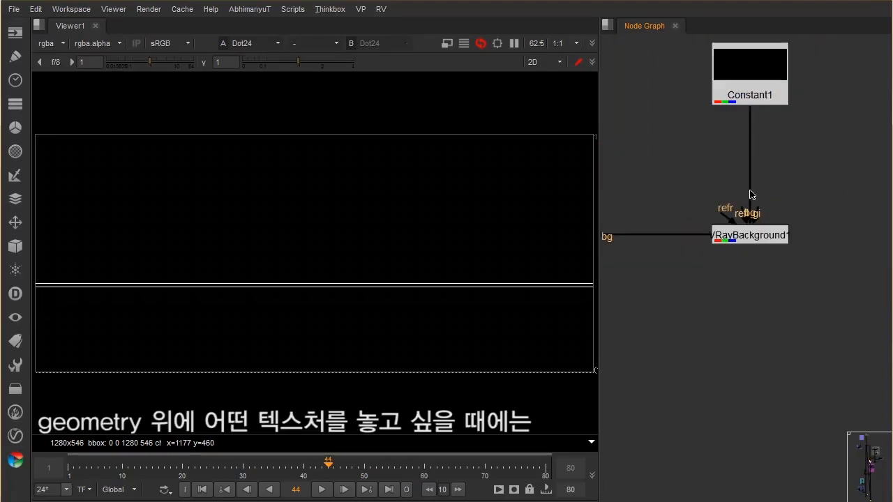
scroll(751, 223, "up", 5)
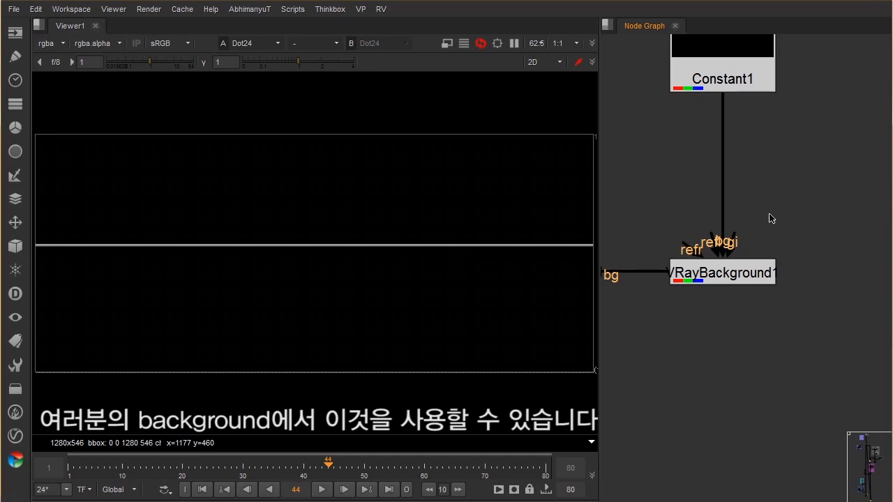
middle_click_drag(747, 198, 744, 262)
left_click_drag(736, 151, 735, 155)
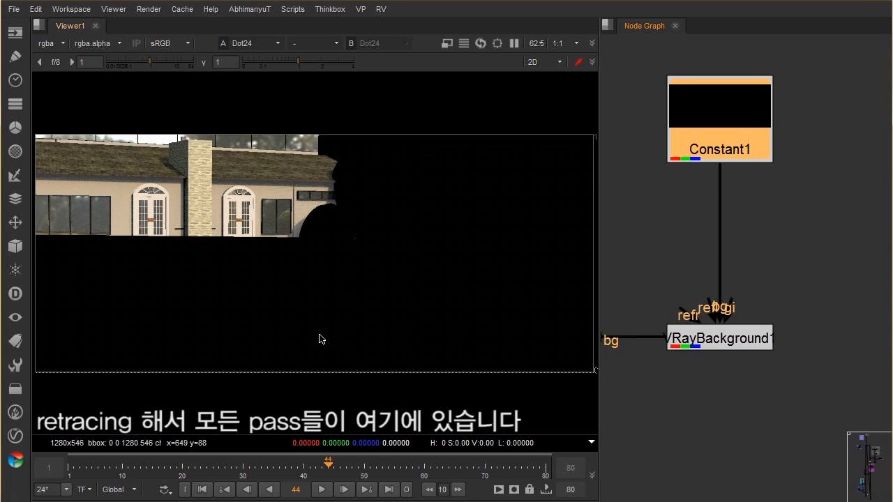
- Examine the rendered house up close, focusing on the chimney's shadow on the roof
scroll(306, 335, "up", 5)
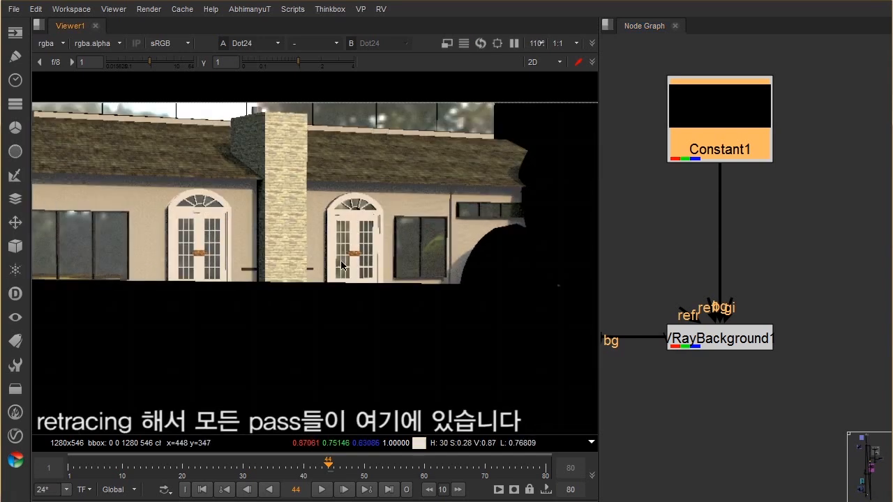
scroll(271, 277, "up", 2)
middle_click_drag(352, 242, 317, 259)
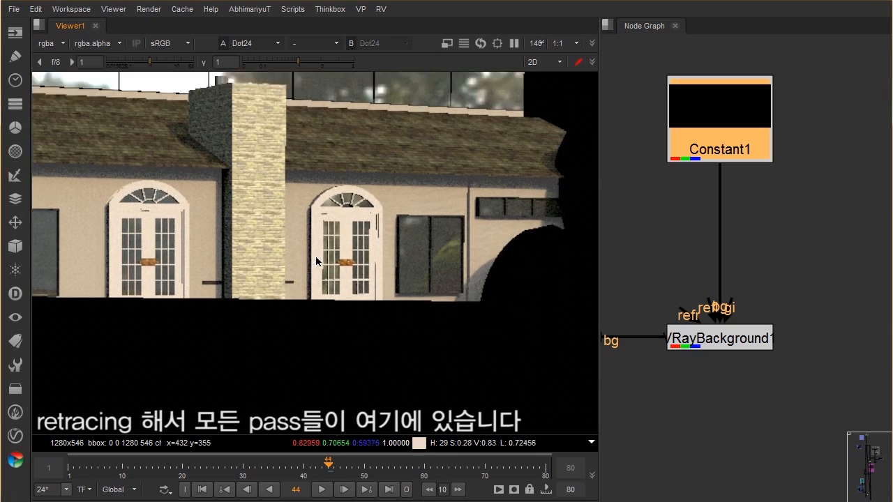
scroll(314, 251, "down", 4)
scroll(280, 247, "up", 4)
scroll(309, 216, "up", 3)
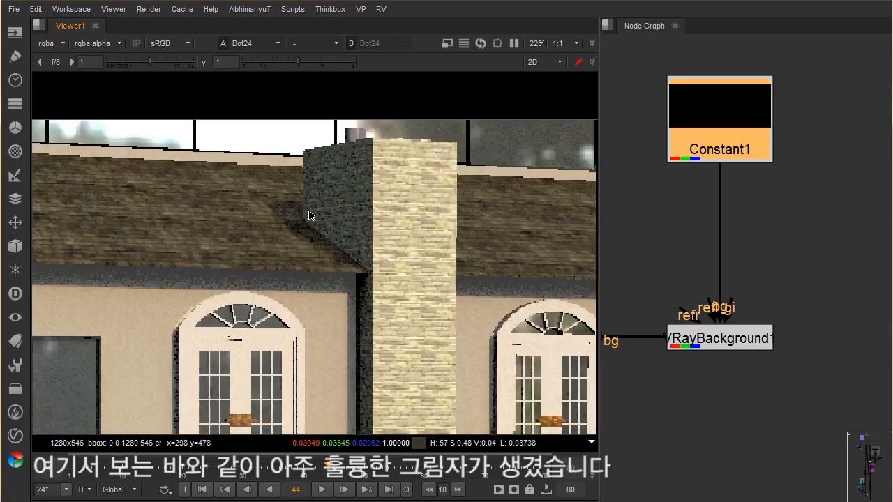
scroll(304, 212, "up", 2)
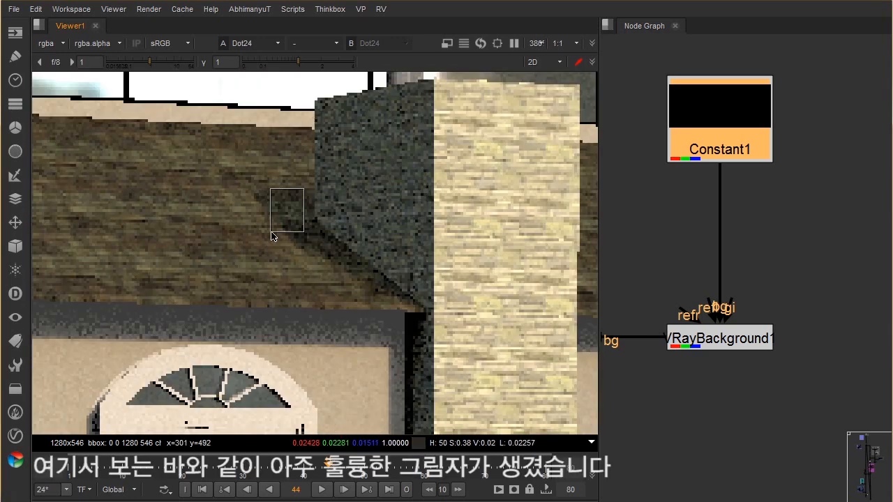
scroll(289, 215, "down", 2)
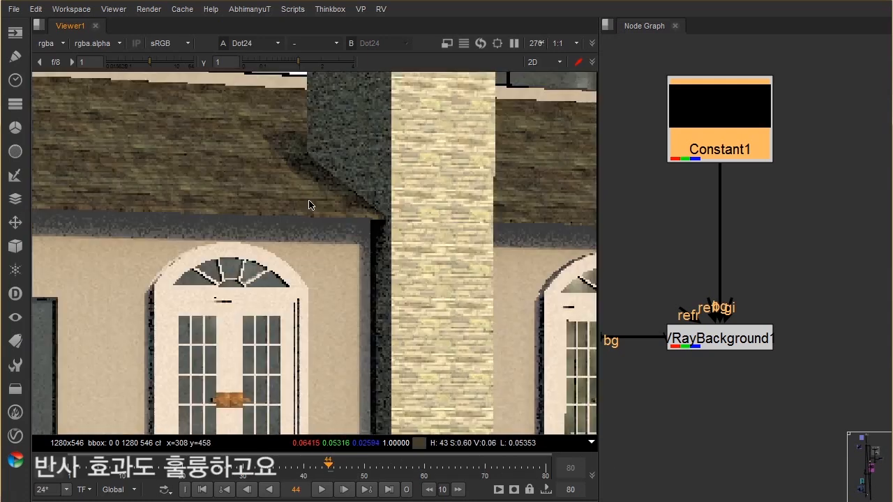
scroll(309, 205, "down", 3)
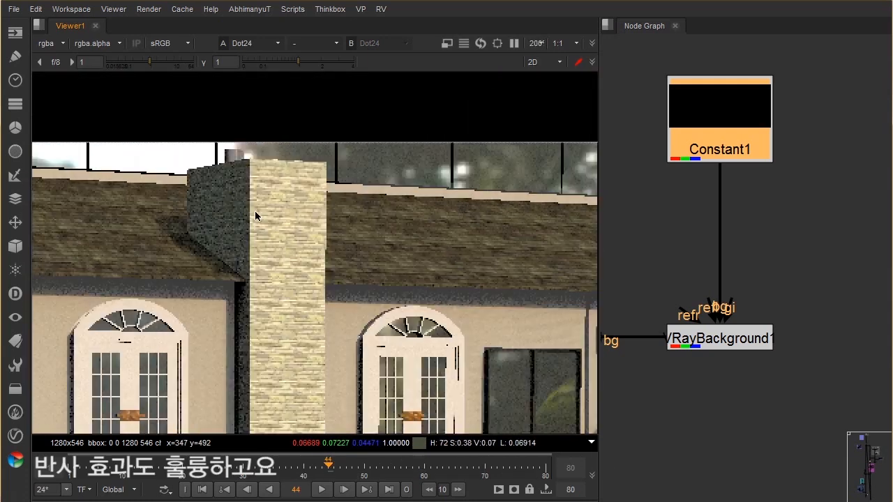
- Inspect the reflections in the rendered house's windows and compare them with the full frame
scroll(255, 216, "down", 3)
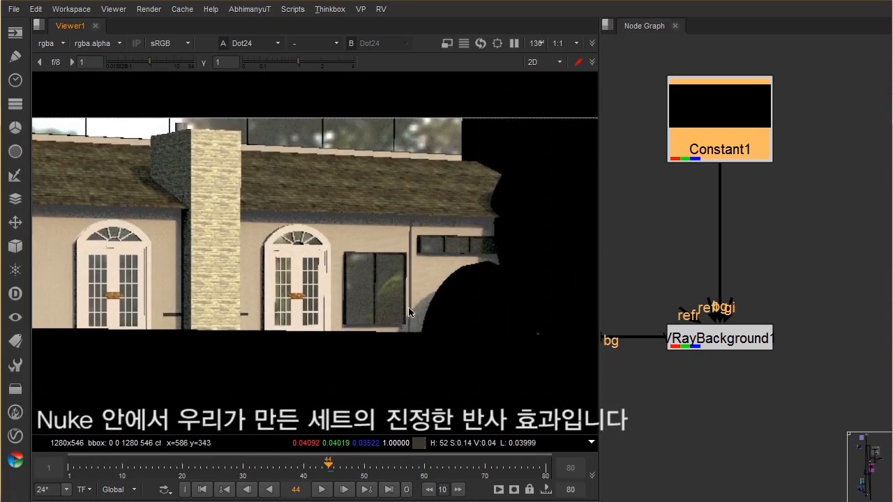
scroll(409, 313, "up", 2)
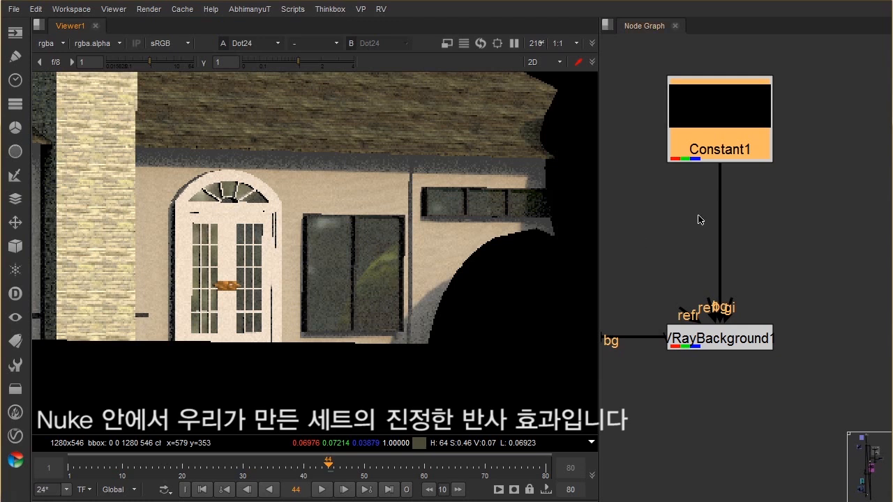
scroll(400, 241, "down", 5)
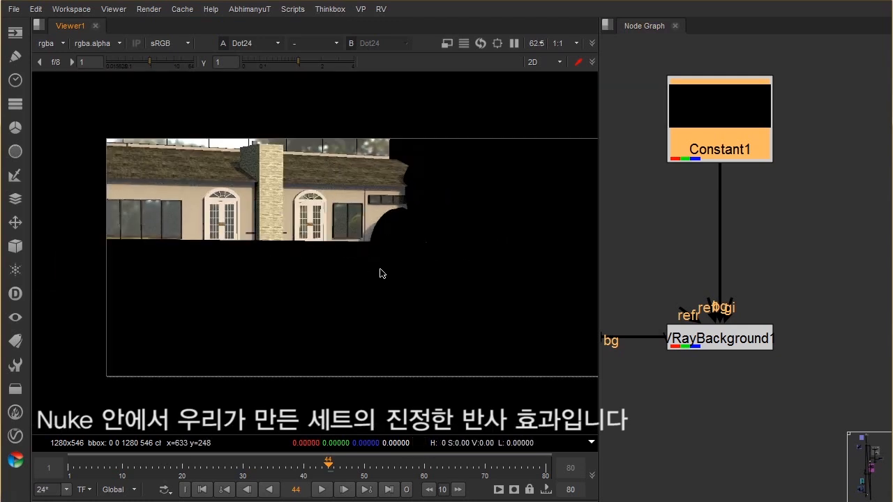
scroll(584, 273, "up", 2)
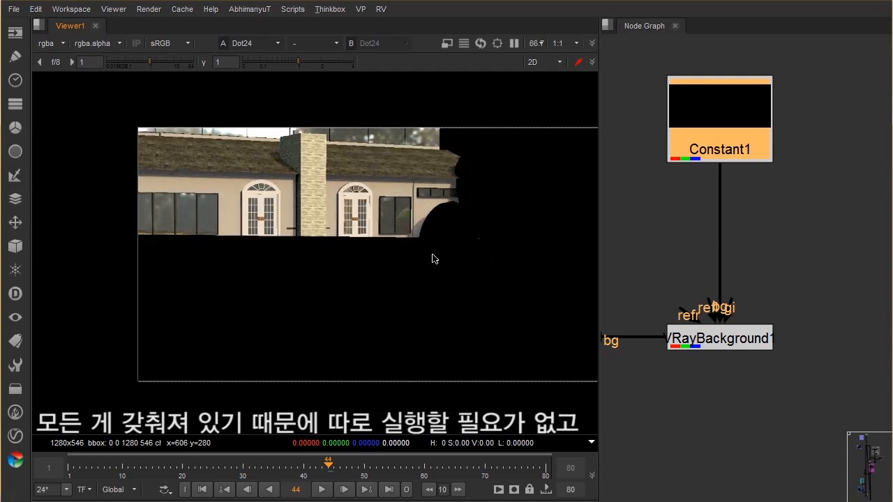
scroll(369, 253, "down", 2)
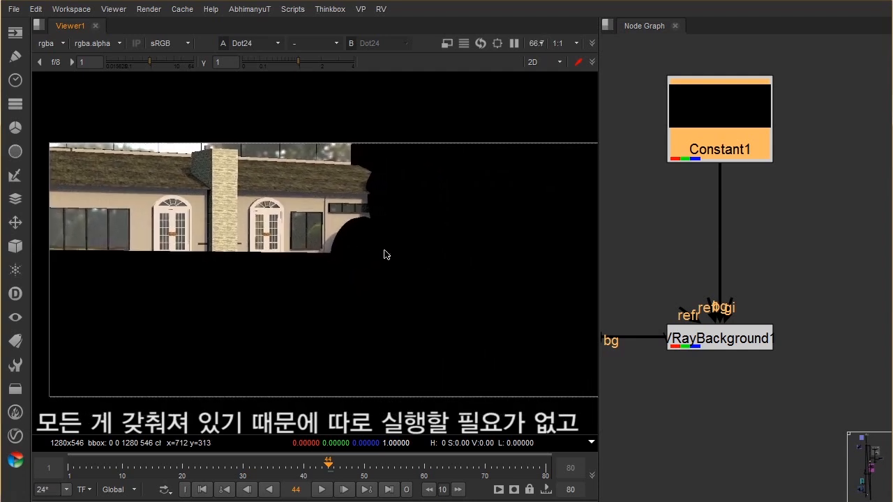
scroll(342, 249, "up", 2)
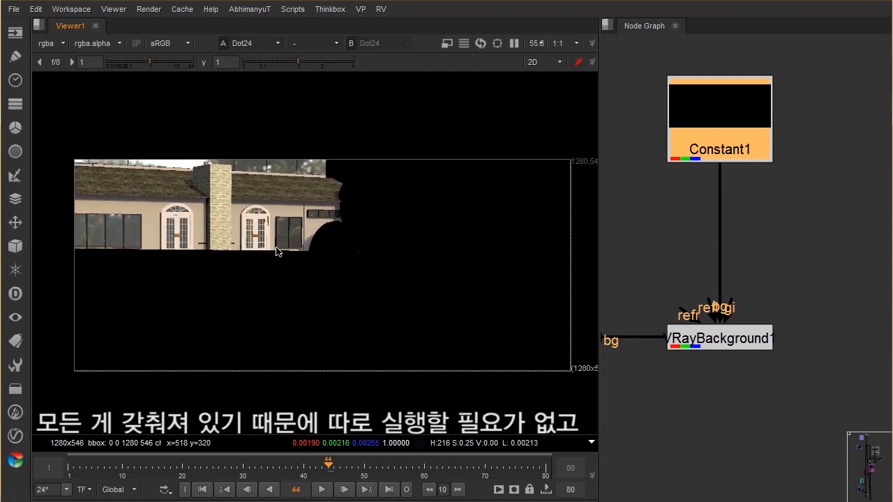
- Locate the Vray_Elements backdrop, frame it in an enlarged node graph, and review its render element nodes feeding Scene7
scroll(741, 232, "down", 8)
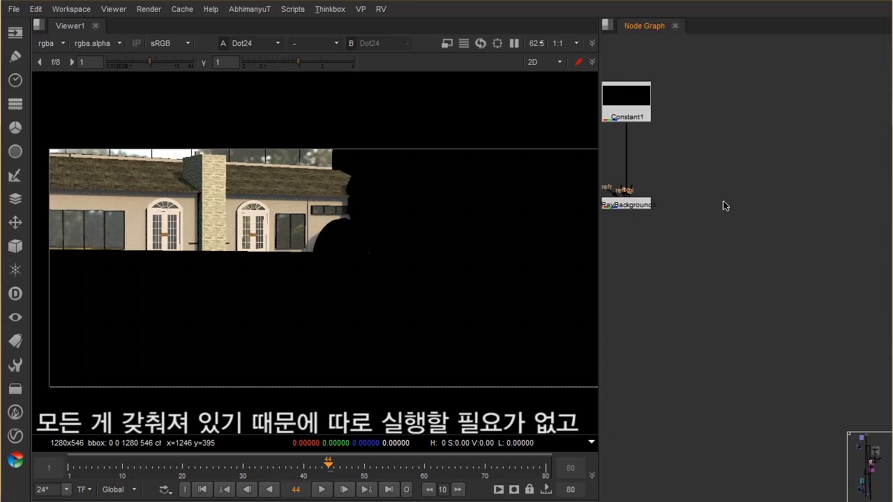
scroll(728, 219, "down", 2)
scroll(753, 199, "up", 3)
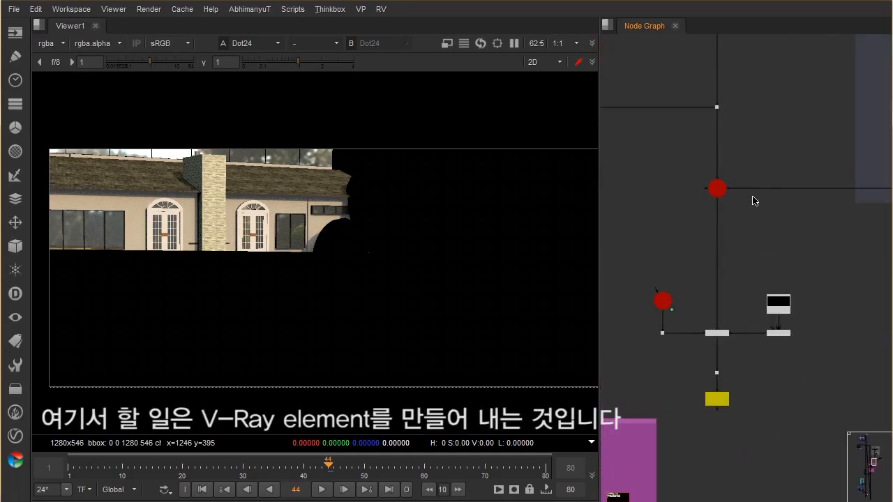
scroll(734, 230, "up", 4)
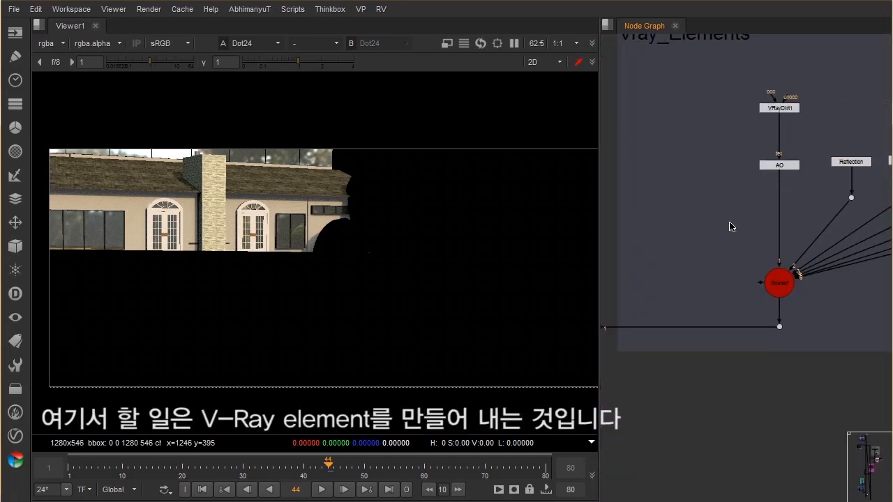
key("space")
scroll(707, 224, "down", 5)
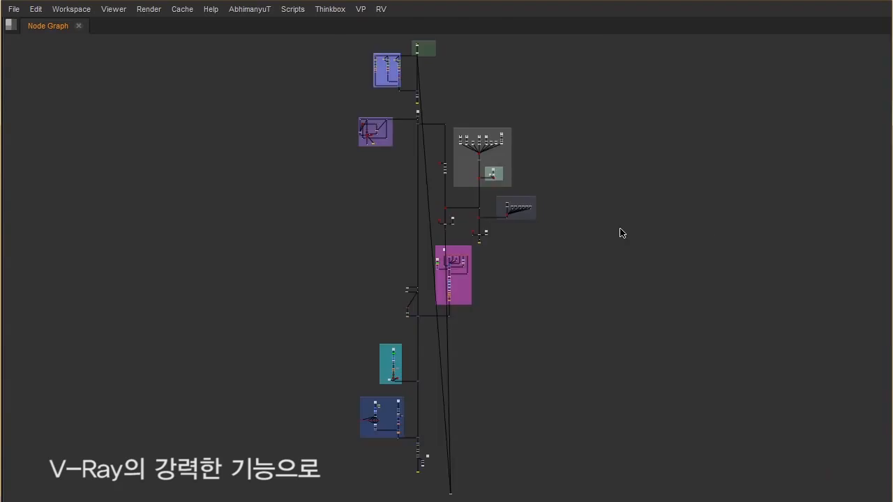
scroll(539, 210, "up", 4)
left_click_drag(581, 181, 457, 276)
key("f")
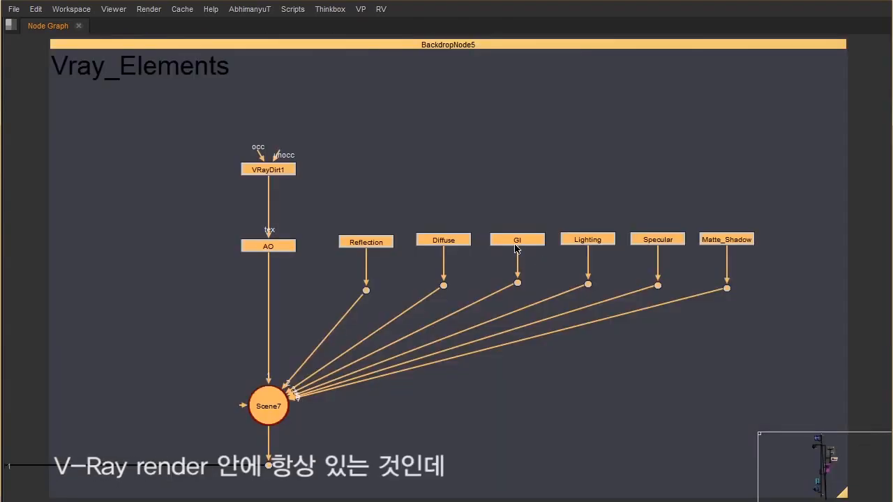
left_click(510, 203)
scroll(507, 199, "down", 2)
middle_click_drag(498, 224, 543, 249)
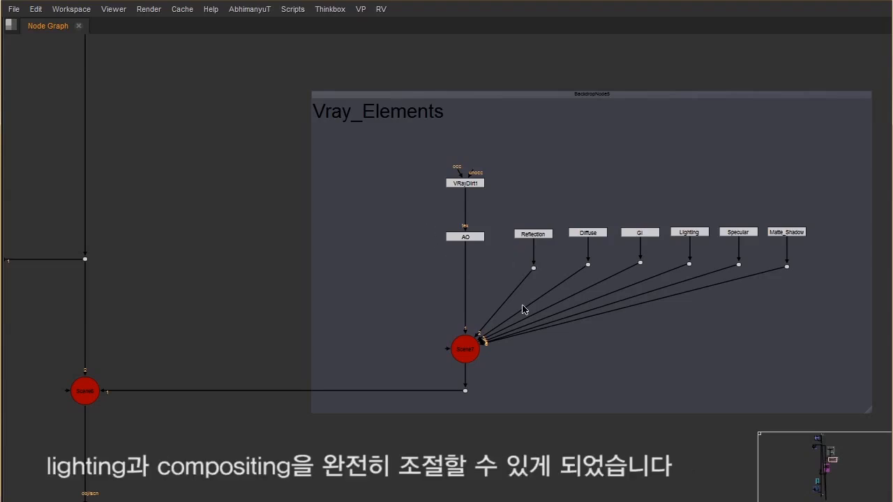
- Restore the split viewer layout and examine the VRayDirt1 node connected to the AO element's tex input
scroll(425, 279, "down", 5)
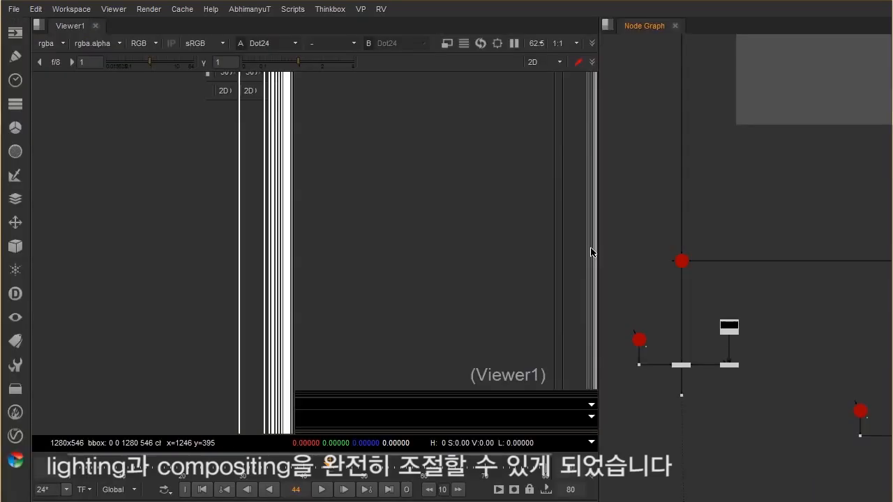
scroll(779, 244, "up", 10)
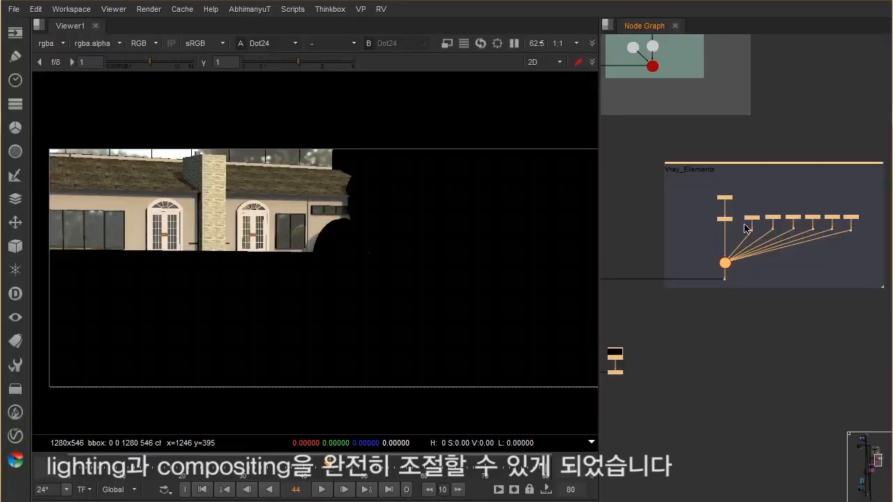
scroll(712, 192, "down", 3)
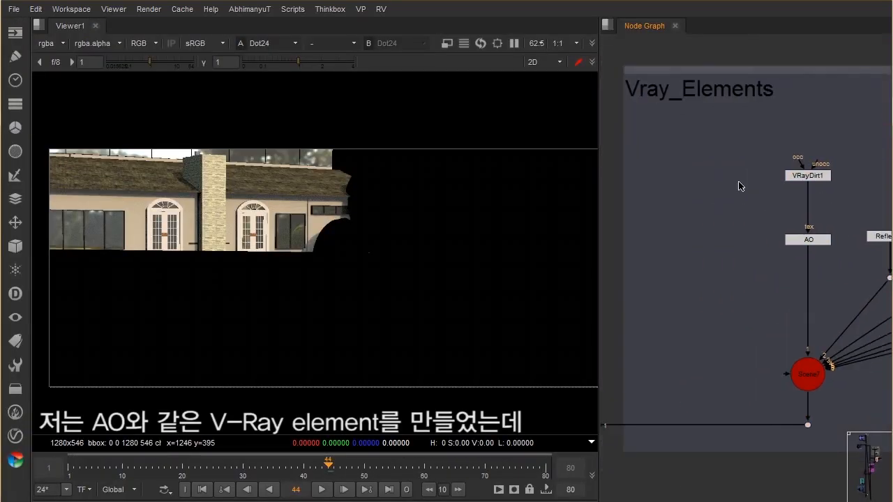
scroll(728, 210, "up", 3)
scroll(733, 217, "up", 1)
middle_click_drag(745, 228, 692, 214)
left_click_drag(678, 215, 675, 212)
middle_click_drag(647, 212, 760, 187)
left_click(753, 120)
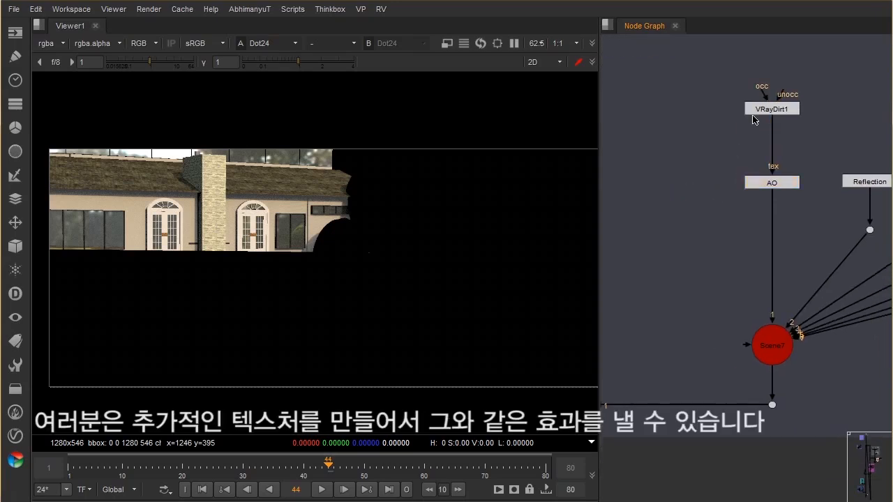
scroll(760, 186, "up", 2)
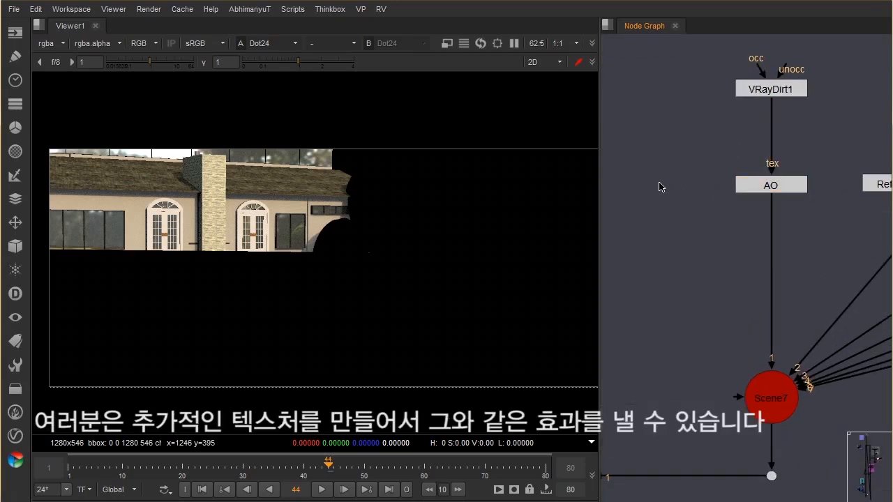
middle_click_drag(692, 180, 700, 183)
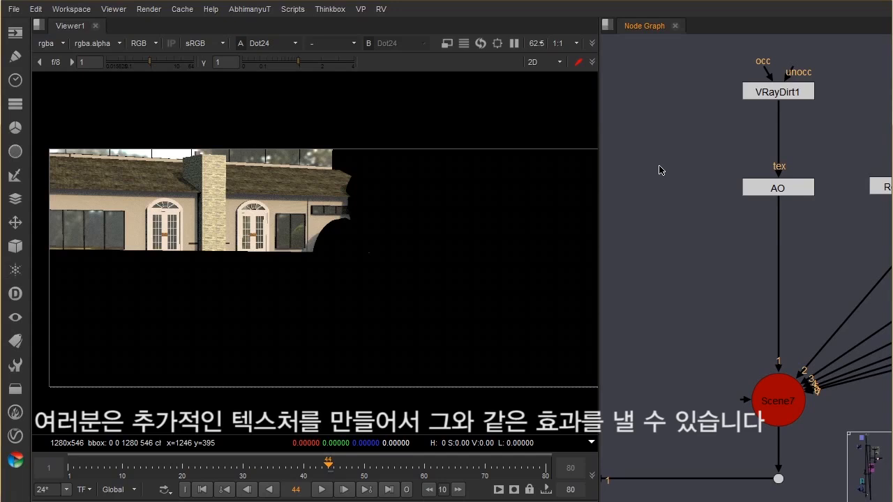
- Browse the V-Ray node categories, looking over the render nodes including VRayCamera, and close the list without adding a node
left_click(15, 436)
mouse_move(82, 437)
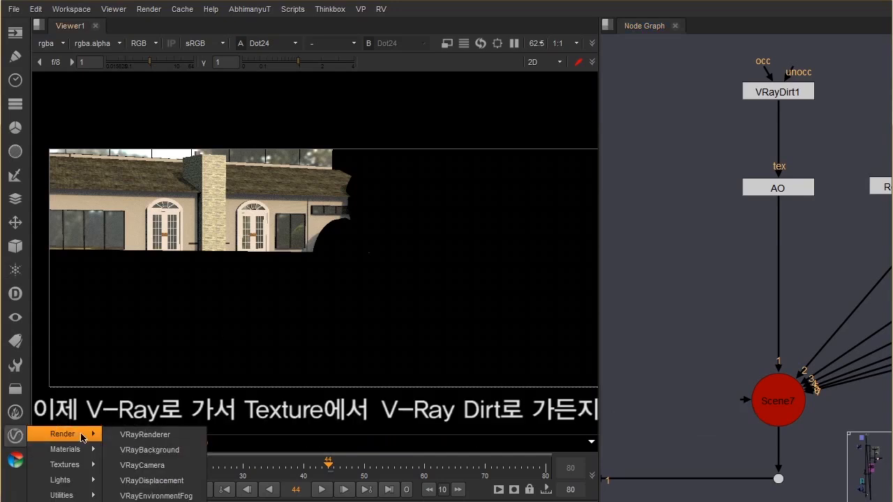
mouse_move(68, 468)
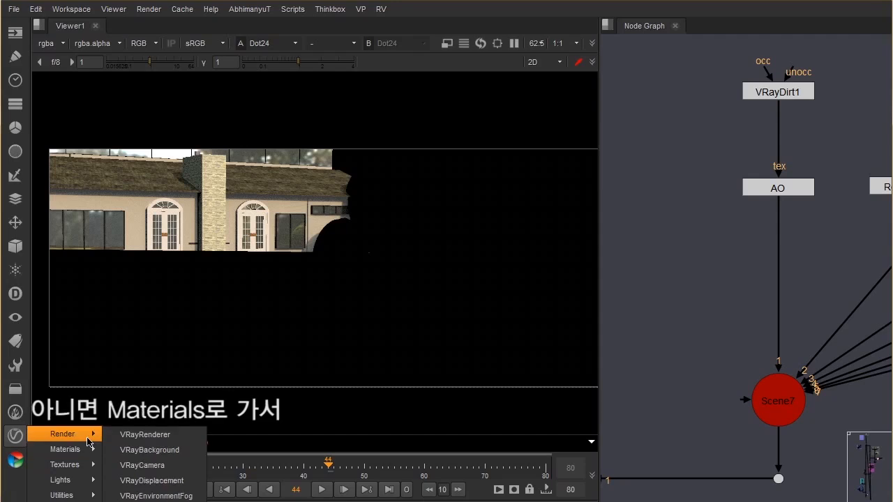
mouse_move(89, 451)
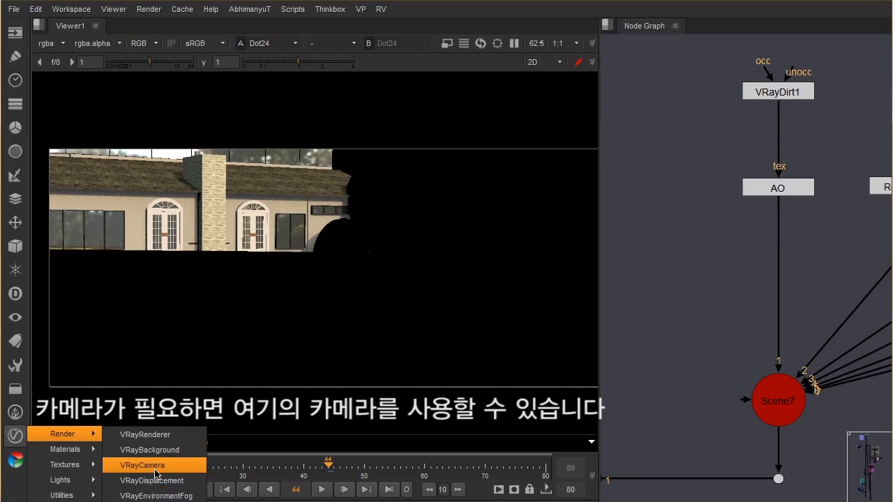
left_click(685, 270)
- Examine the node graph between the Vray_Elements backdrop and the VRayRenderer2 setup, and return to the VRayDirt1 and AO nodes
scroll(715, 215, "down", 5)
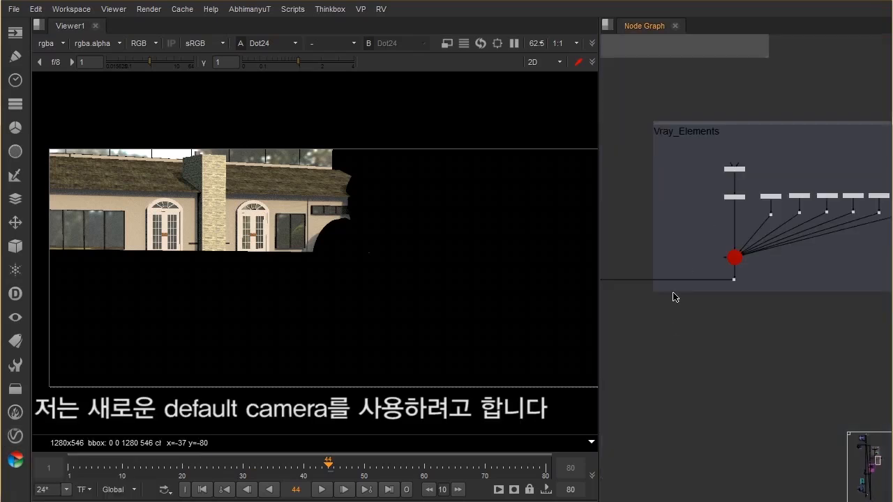
middle_click_drag(631, 260, 784, 240)
middle_click_drag(659, 214, 796, 258)
scroll(656, 219, "up", 5)
middle_click_drag(674, 194, 747, 195)
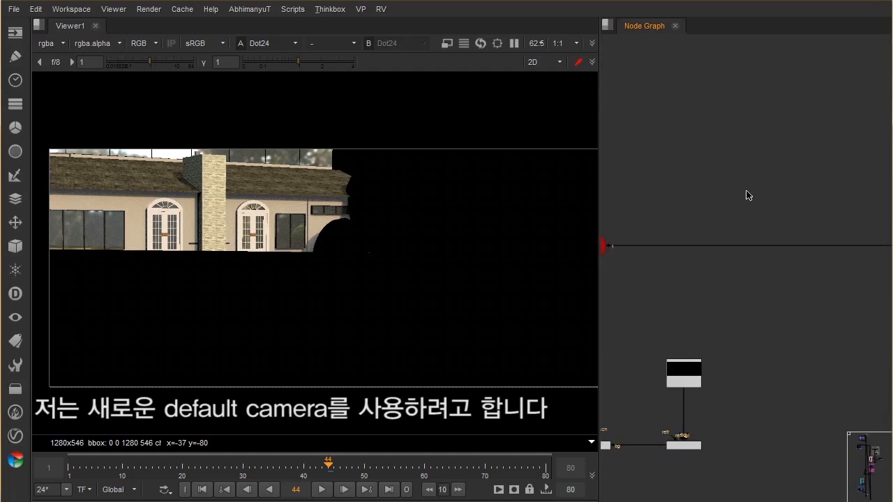
scroll(747, 196, "down", 6)
middle_click_drag(785, 270, 648, 200)
scroll(731, 247, "up", 2)
scroll(731, 247, "up", 4)
middle_click_drag(737, 309, 700, 259)
middle_click_drag(788, 207, 700, 246)
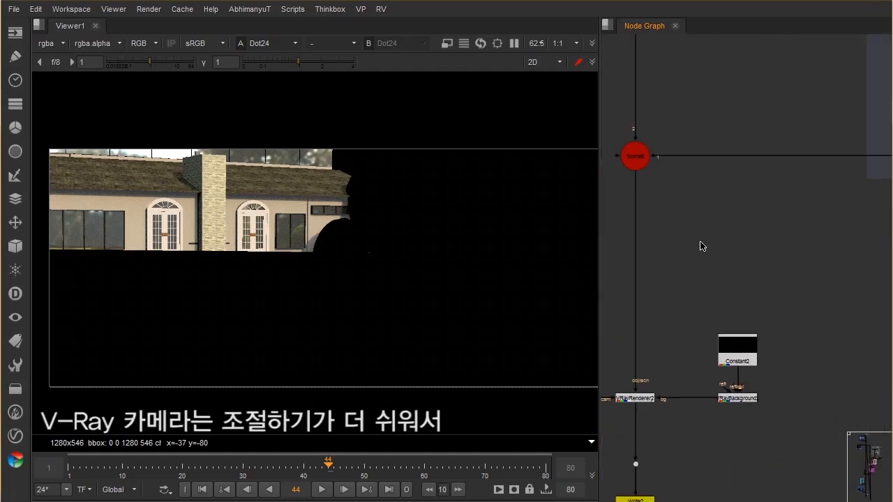
mouse_move(747, 217)
middle_mouse_down()
mouse_move(717, 213)
mouse_move(660, 237)
middle_mouse_up()
mouse_move(756, 215)
middle_mouse_down()
mouse_move(612, 308)
mouse_move(723, 251)
middle_mouse_up()
scroll(735, 211, "up", 2)
middle_click_drag(735, 191, 731, 224)
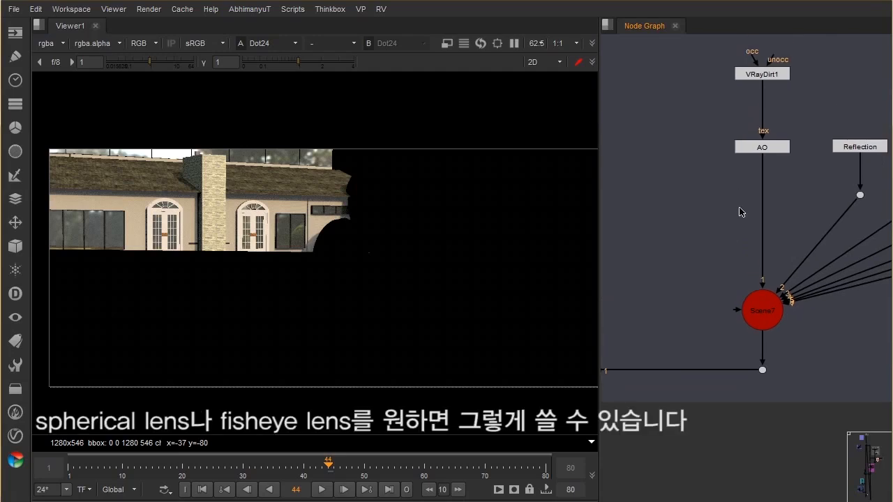
middle_click_drag(744, 251, 709, 265)
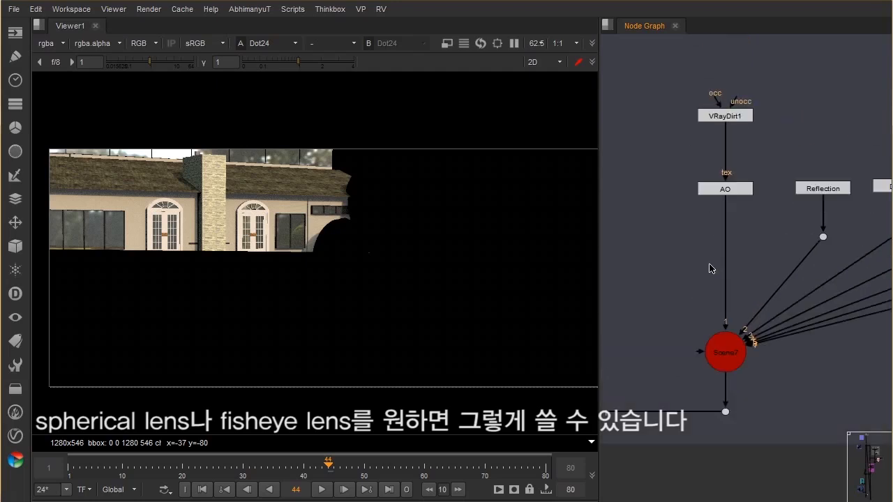
- Review the AO node's render element properties and close them
scroll(698, 211, "up", 2)
middle_click_drag(724, 182, 730, 214)
left_click(730, 214)
double_click(730, 217)
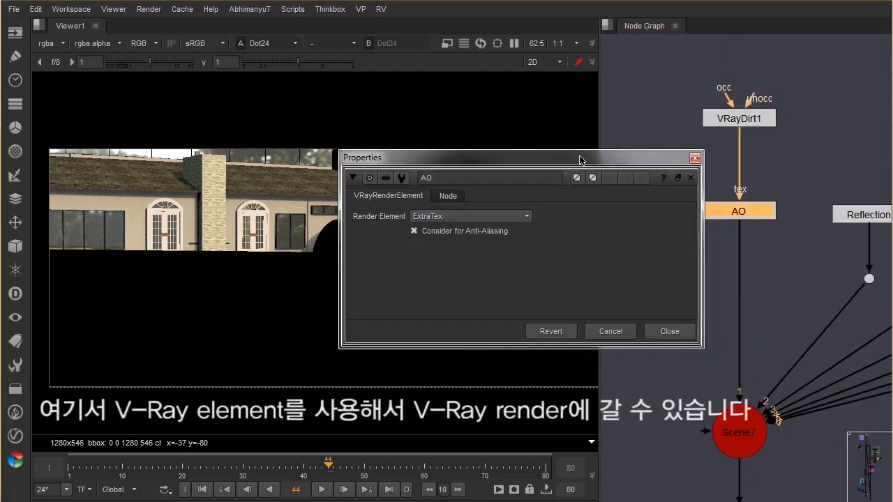
left_click_drag(580, 160, 490, 90)
left_click(601, 108)
left_click(644, 156)
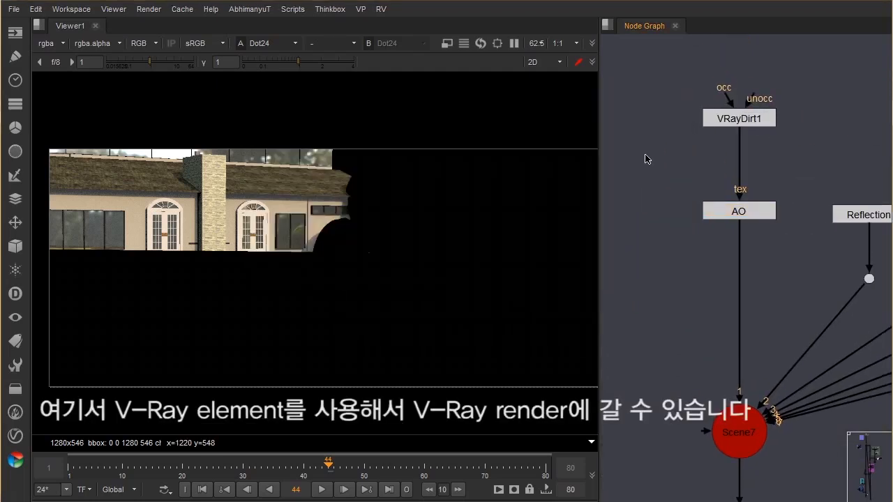
- Find the V-Ray nodes by searching for "vray" and add a VRayRenderElement node near the AO node
left_click(15, 435)
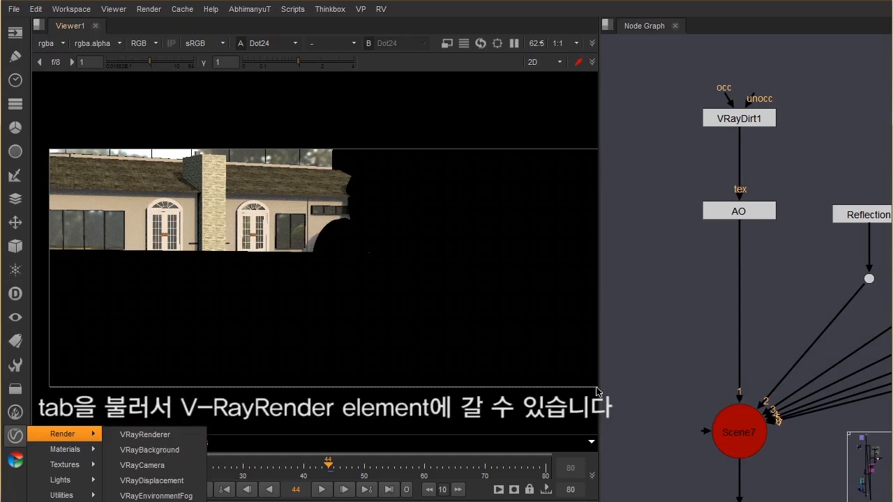
left_click(687, 253)
key("Tab")
type("c")
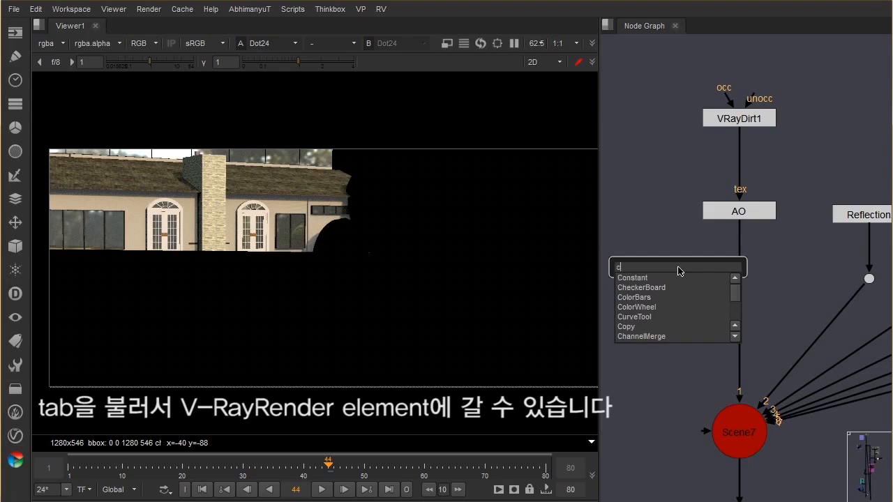
key("BackSpace")
type("vray")
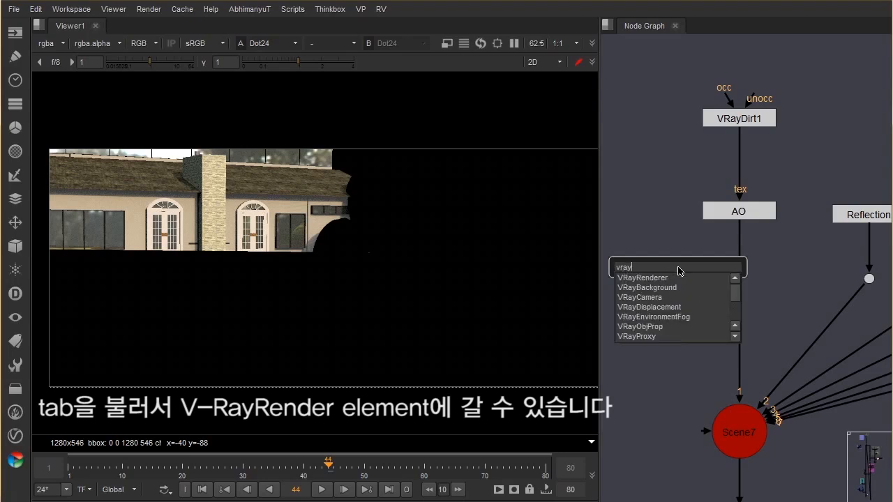
type("e")
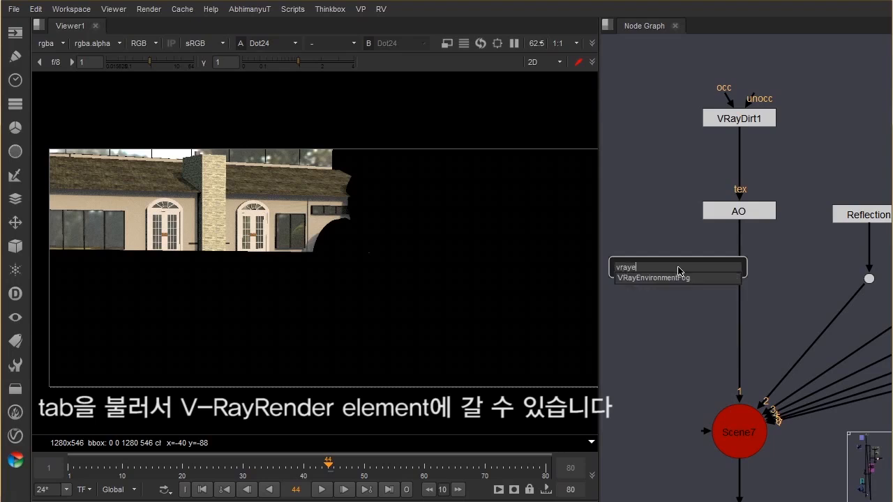
key("BackSpace")
key("Down")
key("Down")
key("Down")
key("Down")
key("Down")
key("Down")
key("Down")
key("Down")
key("Down")
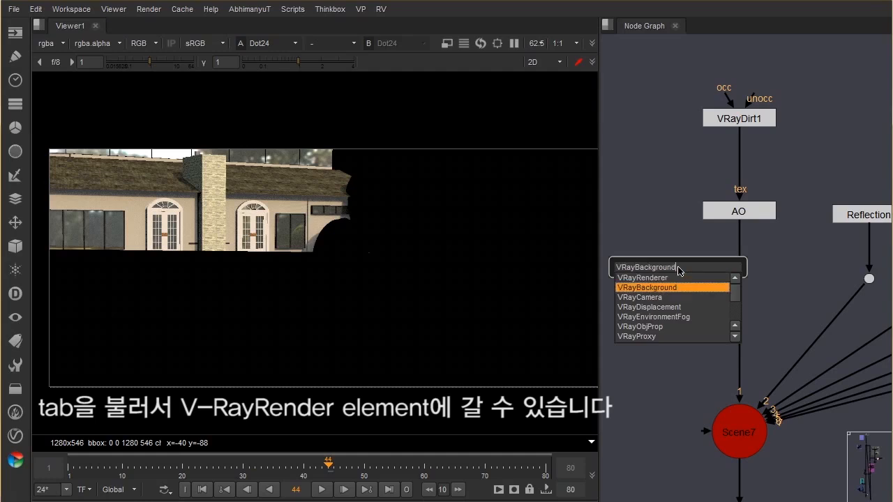
key("Up")
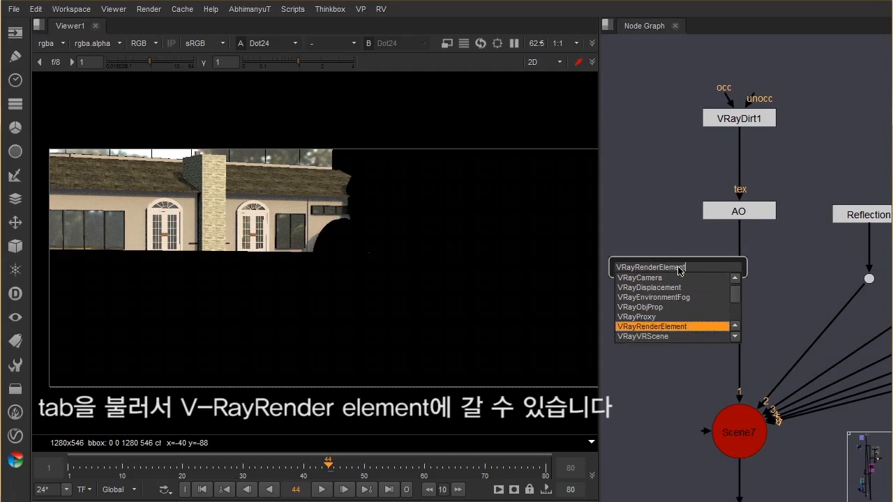
key("Return")
left_click(706, 256)
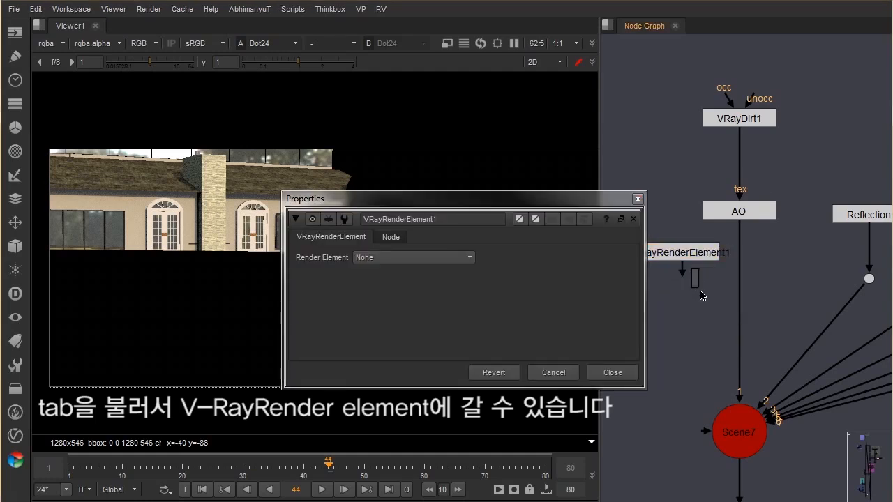
- Place the new render element node beside AO, set its Render Element to ExtraTex, and close its properties
middle_click_drag(700, 291, 758, 251)
left_click_drag(740, 214, 712, 154)
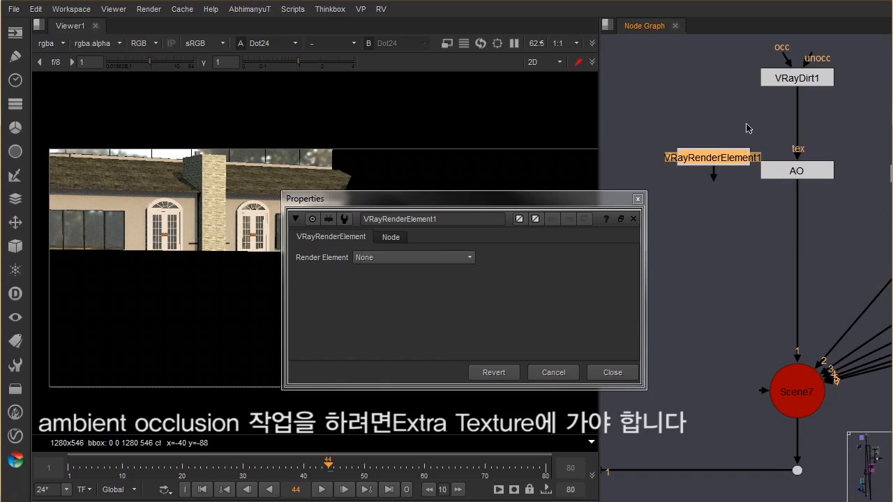
middle_click_drag(745, 124, 749, 149)
left_click_drag(721, 177, 703, 197)
left_click(382, 260)
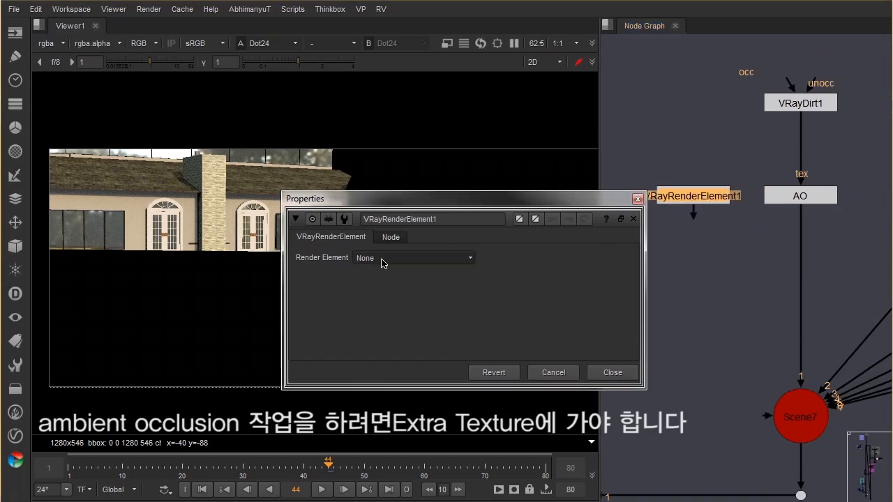
left_click(381, 261)
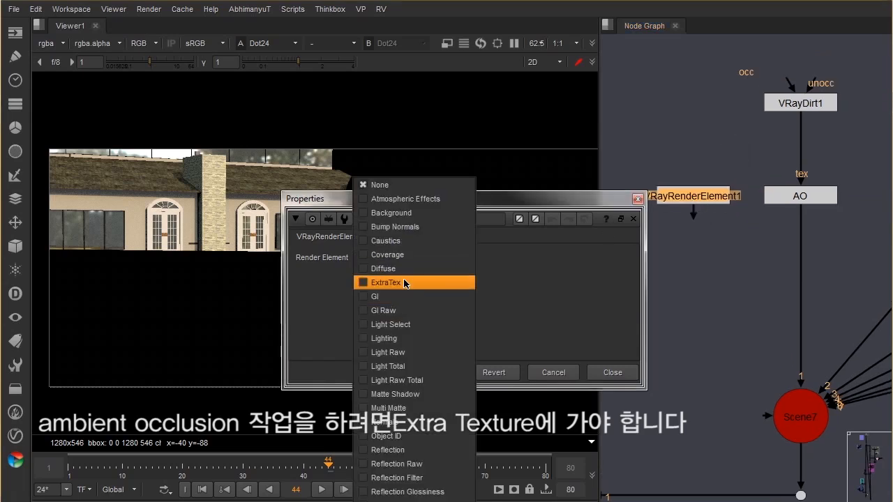
left_click(405, 283)
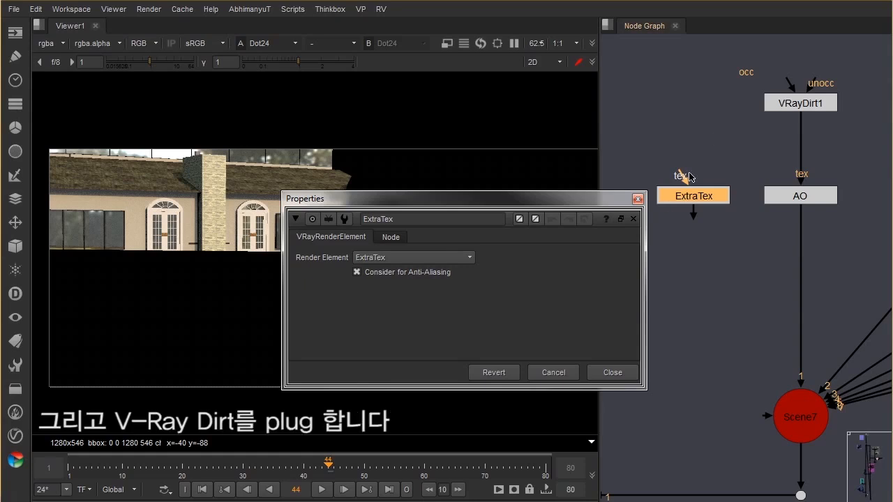
left_click(634, 219)
- Connect ExtraTex's tex input to VRayDirt1 and feed ExtraTex into Scene7's input 1 in place of AO
middle_click_drag(756, 106, 736, 155)
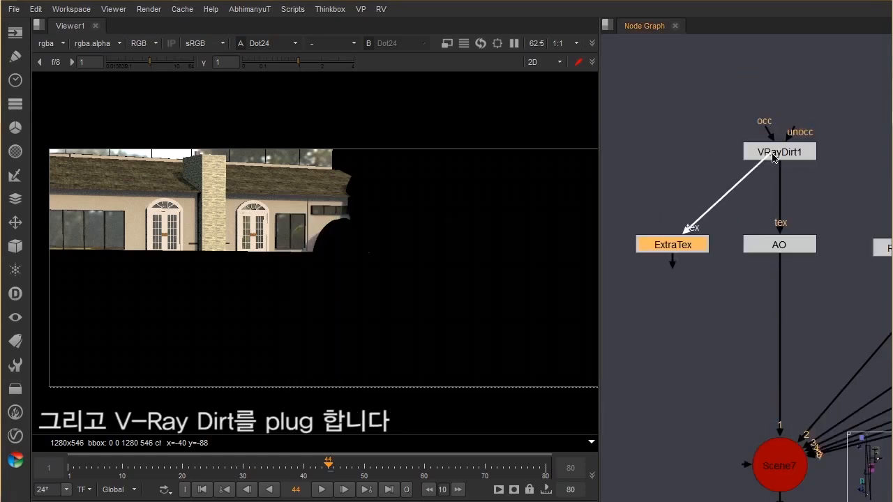
left_click_drag(772, 158, 772, 157)
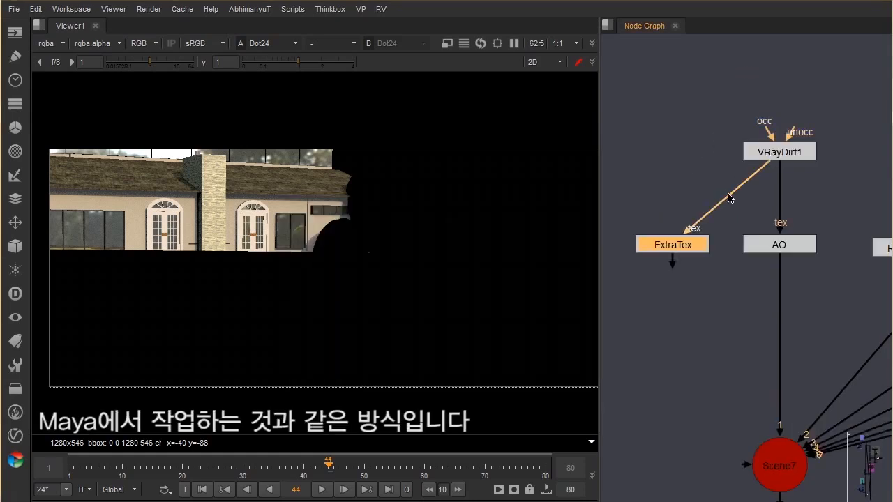
middle_click_drag(732, 276, 729, 225)
left_click_drag(776, 217, 682, 196)
- Review the properties of the ExtraTex and VRayDirt1 nodes and close both
double_click(684, 196)
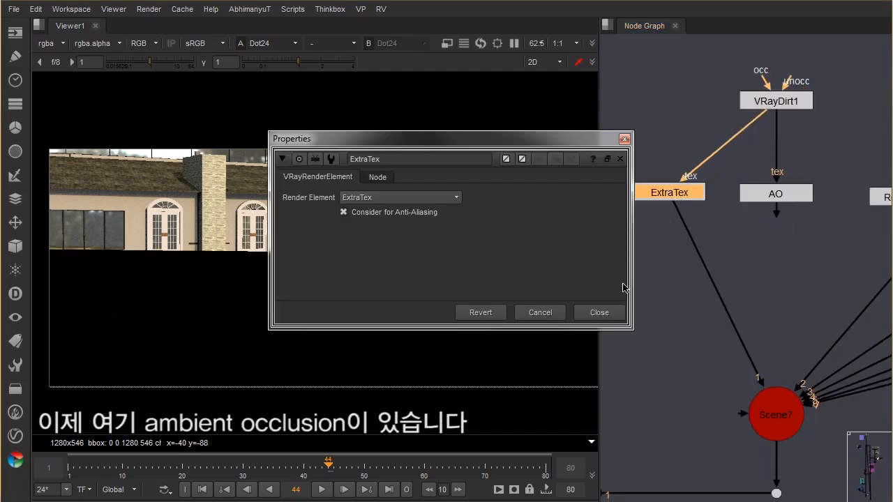
double_click(762, 105)
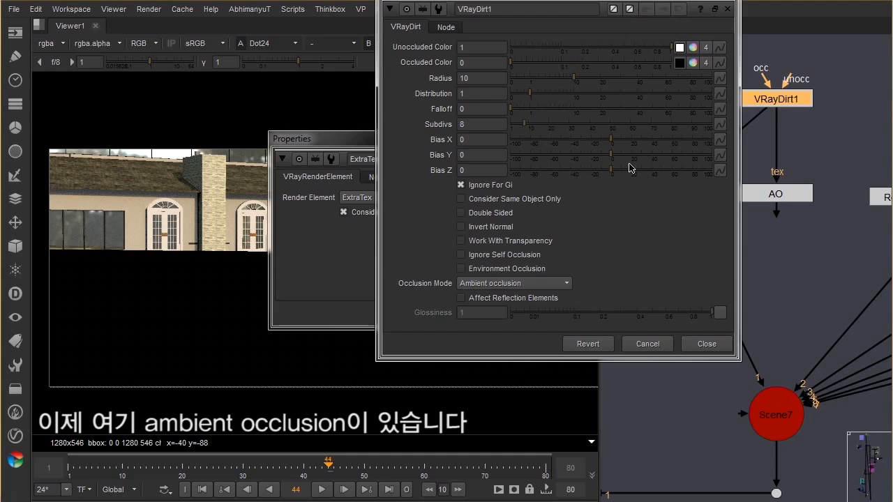
left_click(698, 346)
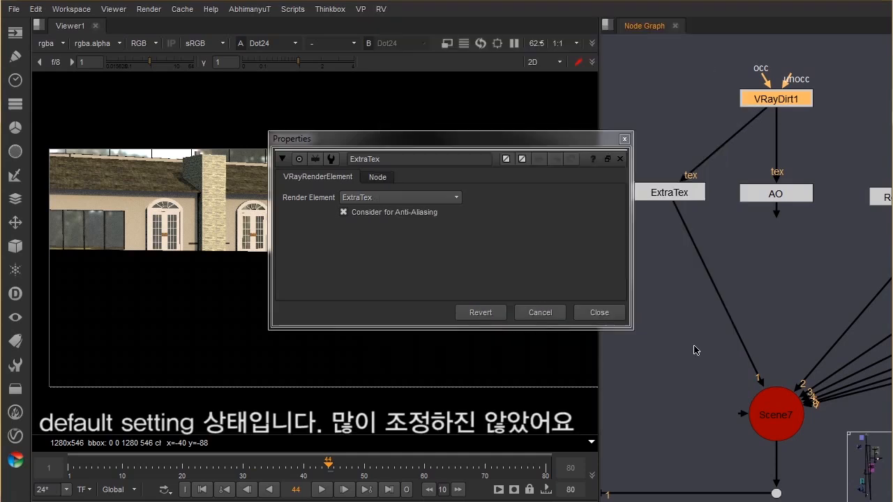
left_click(611, 319)
- Reconnect Scene7's input 1 to the AO node and delete the ExtraTex node
middle_click_drag(694, 230, 682, 314)
left_click_drag(671, 298, 777, 279)
left_click_drag(677, 280, 679, 291)
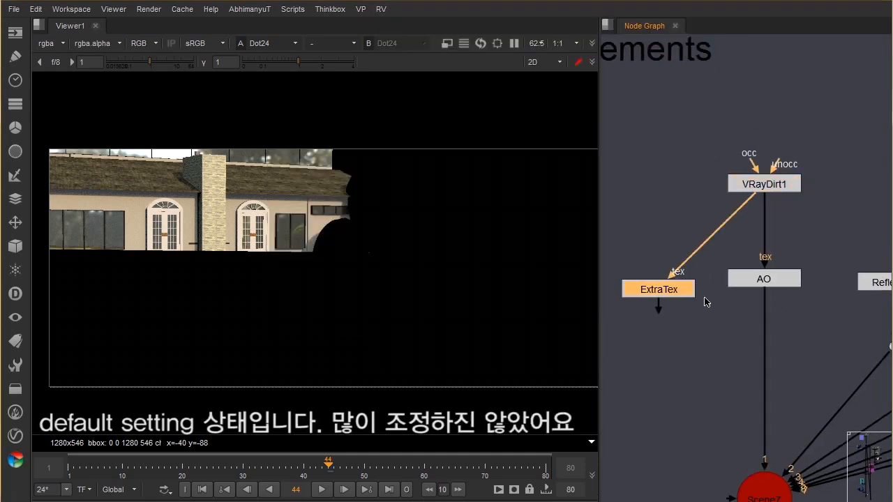
key("Delete")
- Review the Reflection node's available render element types, keep Reflection selected, and close its properties
middle_click_drag(773, 313, 700, 274)
scroll(690, 202, "down", 2)
middle_click_drag(753, 248, 715, 251)
scroll(688, 239, "up", 2)
scroll(730, 208, "up", 2)
left_click(735, 211)
scroll(708, 217, "down", 3)
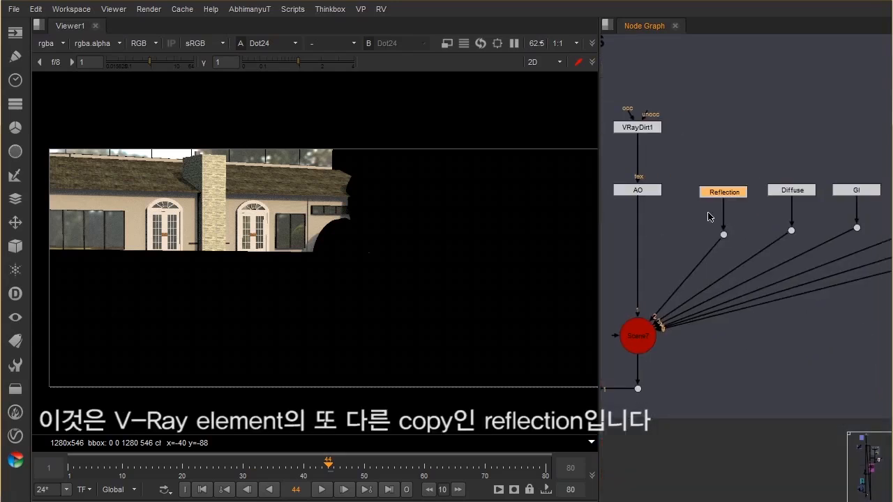
scroll(738, 195, "up", 2)
double_click(730, 198)
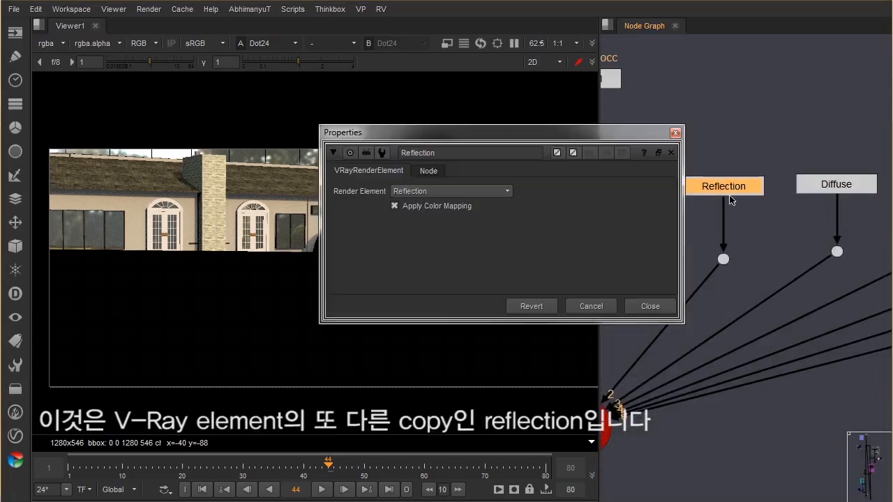
left_click_drag(471, 142, 350, 146)
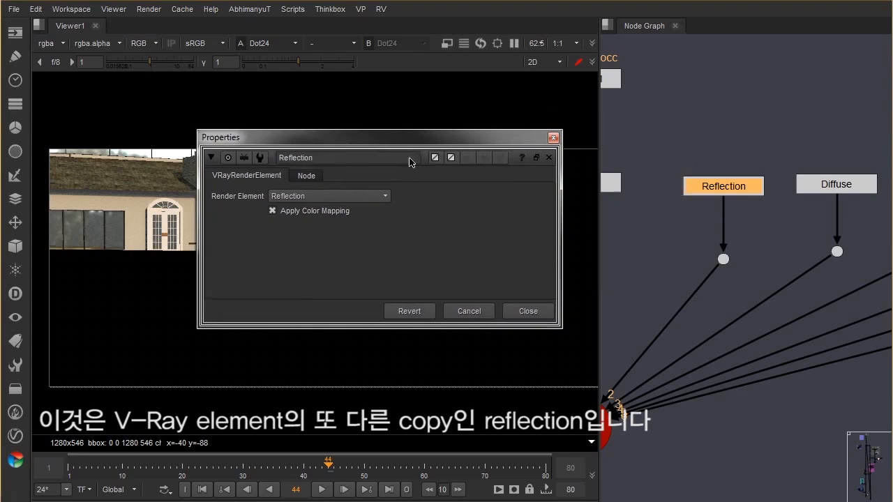
left_click(320, 198)
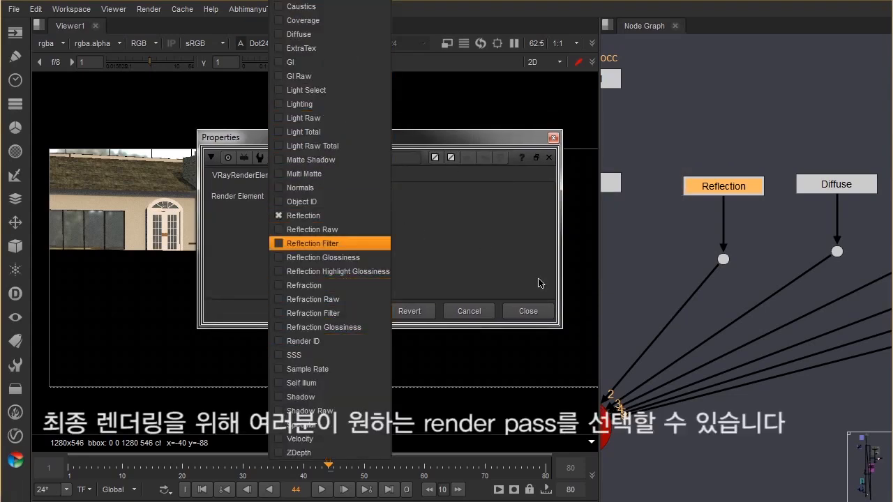
left_click(303, 216)
left_click(538, 317)
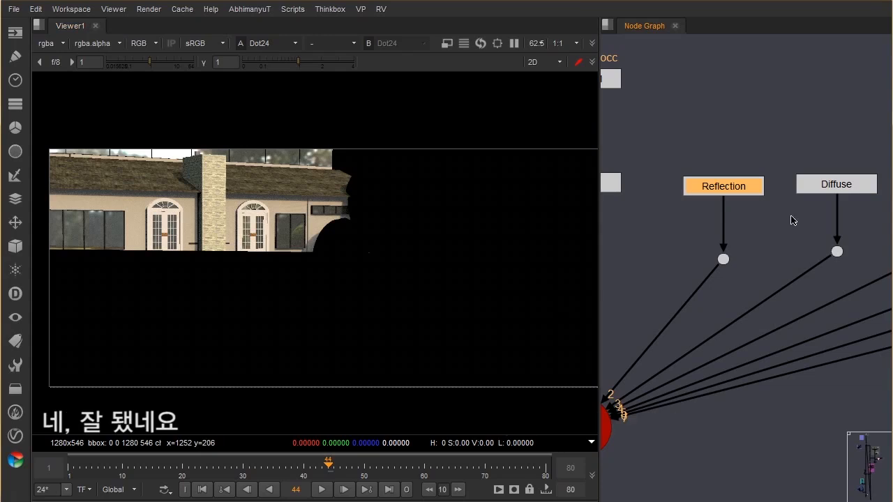
- Enlarge the node graph and examine all the render element nodes connected to Scene7
scroll(768, 265, "down", 4)
left_click(725, 241)
scroll(764, 237, "down", 3)
middle_click_drag(764, 237, 642, 237)
scroll(779, 167, "up", 4)
key("space")
middle_click_drag(764, 182, 747, 144)
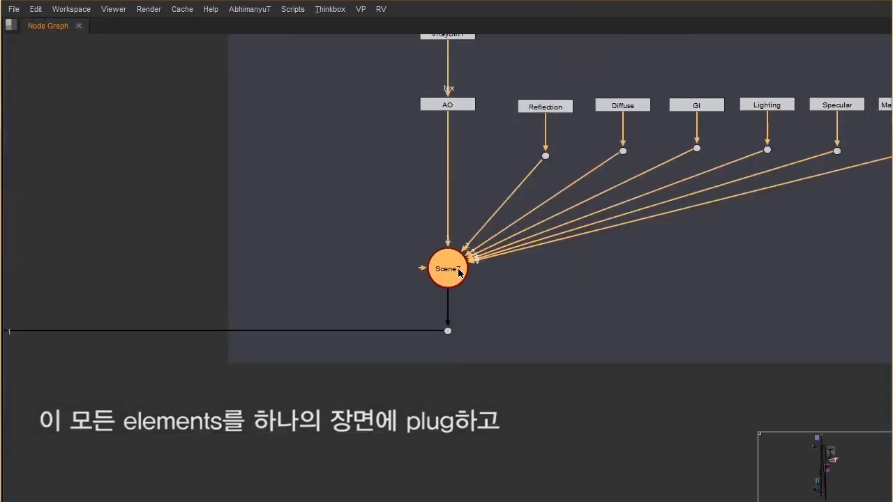
- Follow the connection from Scene7 into Scene6, select Scene6, and trace it down to VRayRenderer2
scroll(497, 251, "down", 5)
middle_click_drag(433, 273, 547, 259)
scroll(583, 271, "up", 3)
scroll(513, 286, "up", 1)
middle_click_drag(307, 251, 456, 227)
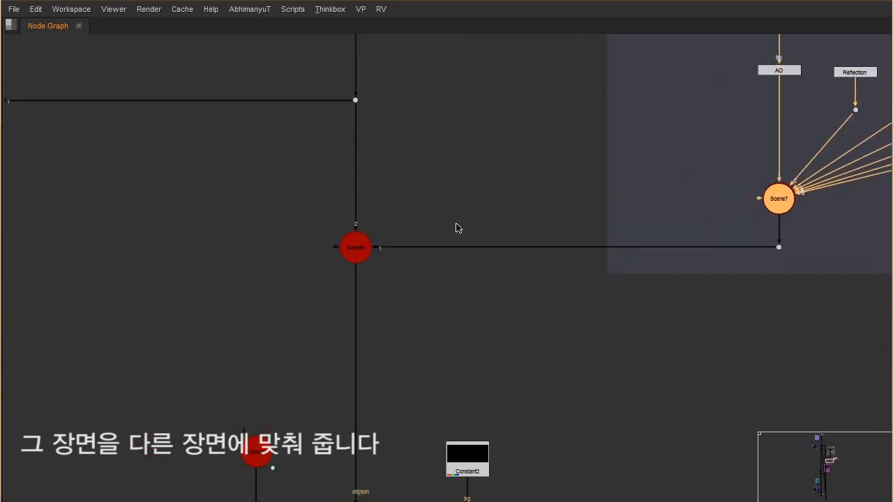
scroll(429, 245, "up", 4)
left_click(272, 255)
scroll(346, 223, "down", 4)
middle_click_drag(338, 300, 360, 220)
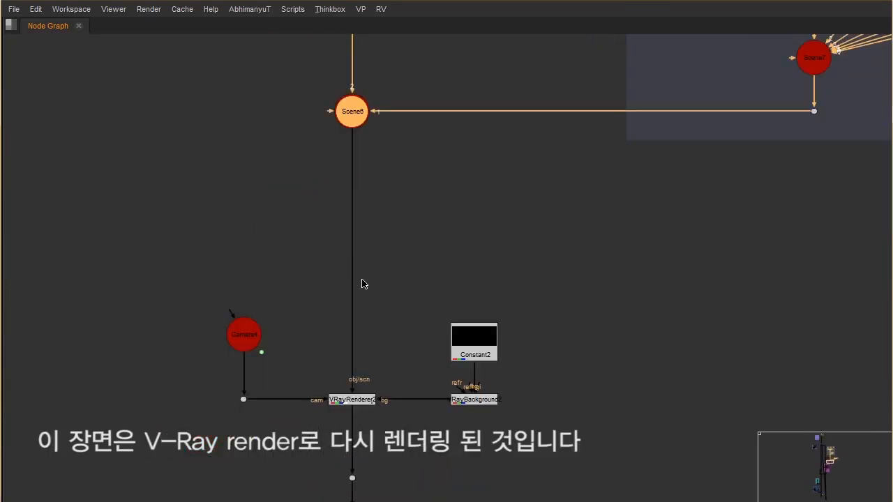
- Follow VRayRenderer2's output downstream, view the dot beneath it, and select the Write2 node
middle_click_drag(362, 341, 378, 298)
scroll(371, 321, "up", 4)
middle_click_drag(368, 384, 427, 210)
middle_click_drag(444, 334, 446, 253)
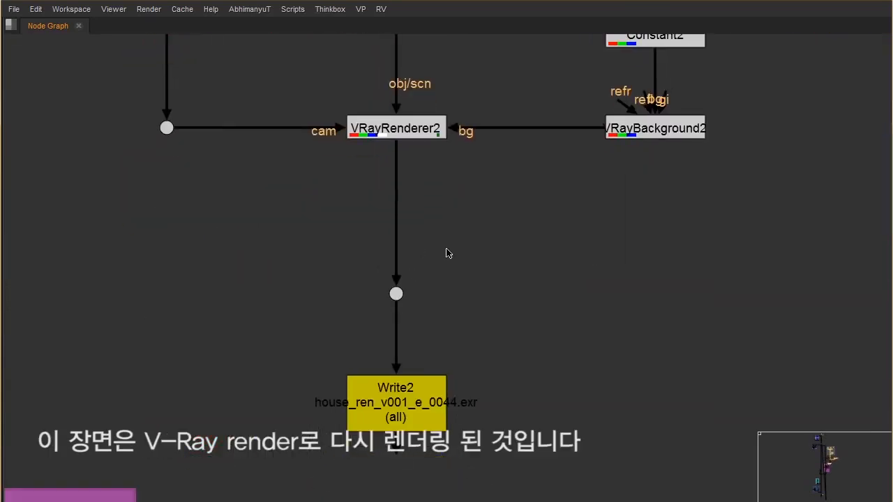
left_click(396, 293)
key("1")
scroll(449, 380, "up", 2)
left_click(449, 414)
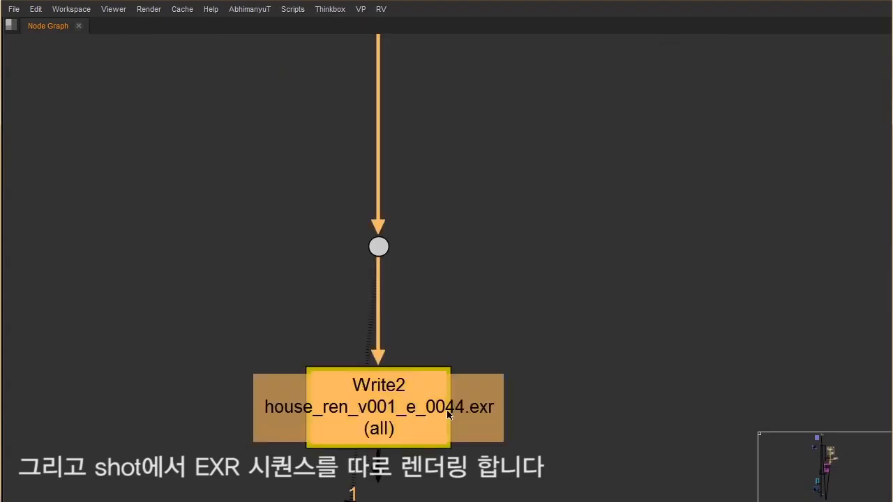
- Restore the viewer beside the node graph and examine VRayRenderer2's connection to Write2, keeping Write2 selected
scroll(641, 279, "down", 5)
left_click(548, 244)
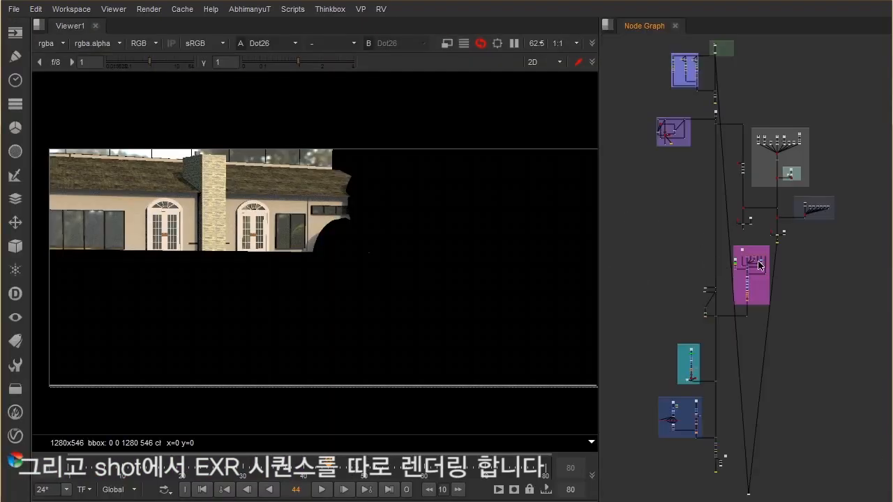
scroll(759, 258, "up", 6)
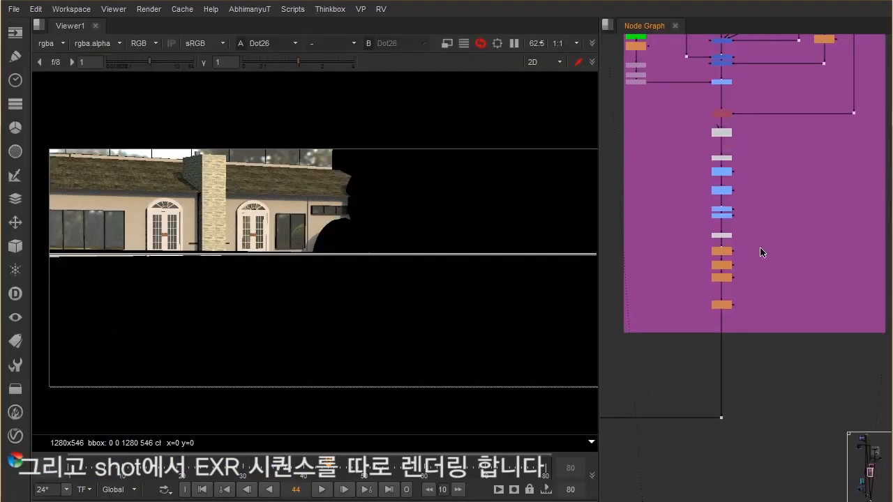
scroll(747, 253, "down", 3)
middle_click_drag(739, 247, 685, 353)
scroll(774, 146, "up", 3)
scroll(742, 219, "up", 4)
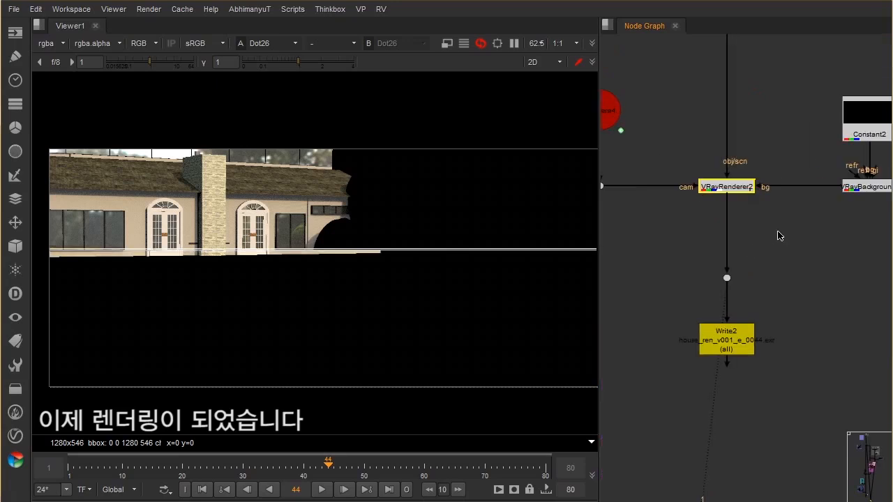
left_click(739, 333)
scroll(746, 275, "down", 3)
middle_click_drag(740, 281, 791, 237)
scroll(804, 196, "up", 3)
scroll(826, 174, "up", 2)
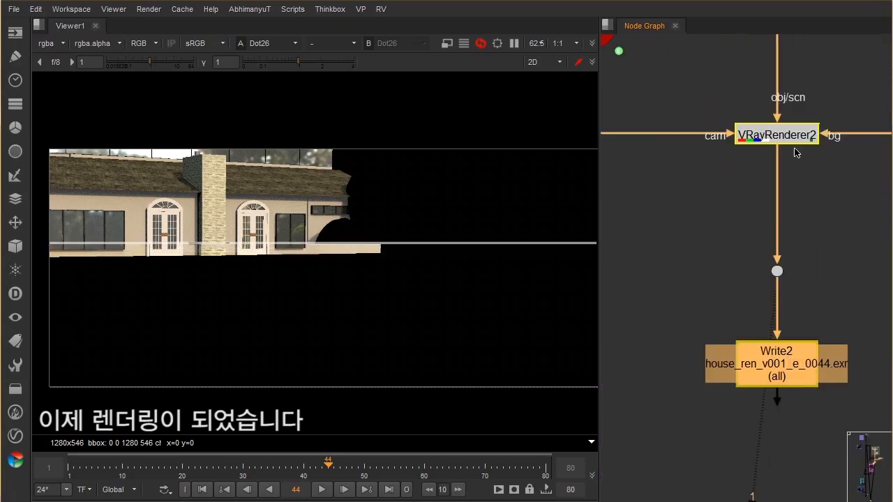
- Locate the Vray Renderpasses group and view the rendered EXR from Read3
middle_click_drag(606, 377, 805, 190)
middle_click_drag(605, 359, 753, 241)
middle_click_drag(608, 263, 875, 248)
scroll(761, 233, "down", 3)
left_click(687, 232)
key("1")
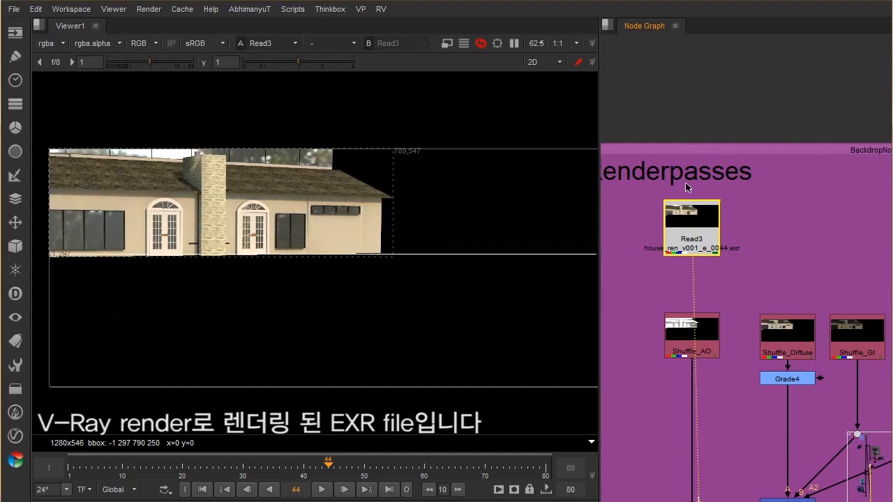
- Enlarge the Read3 render and review the list of layers available in the EXR
scroll(364, 186, "up", 2)
scroll(359, 173, "down", 3)
middle_click_drag(349, 170, 311, 205)
scroll(311, 205, "up", 3)
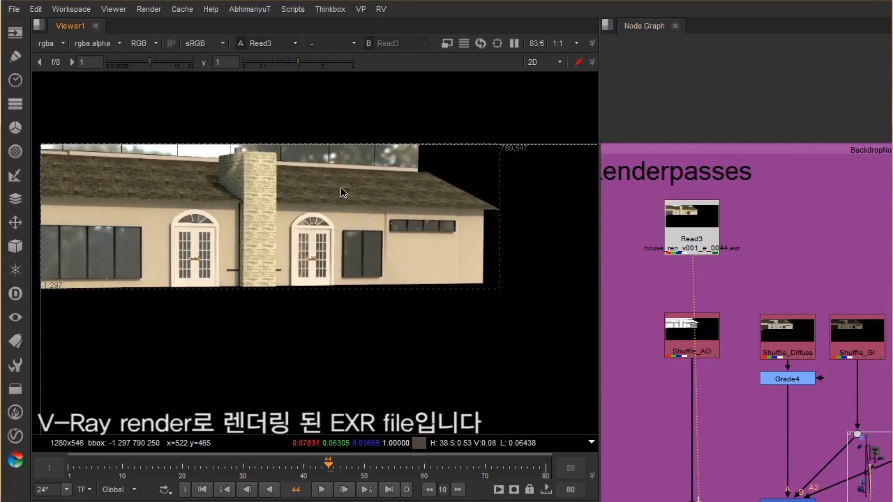
left_click(59, 47)
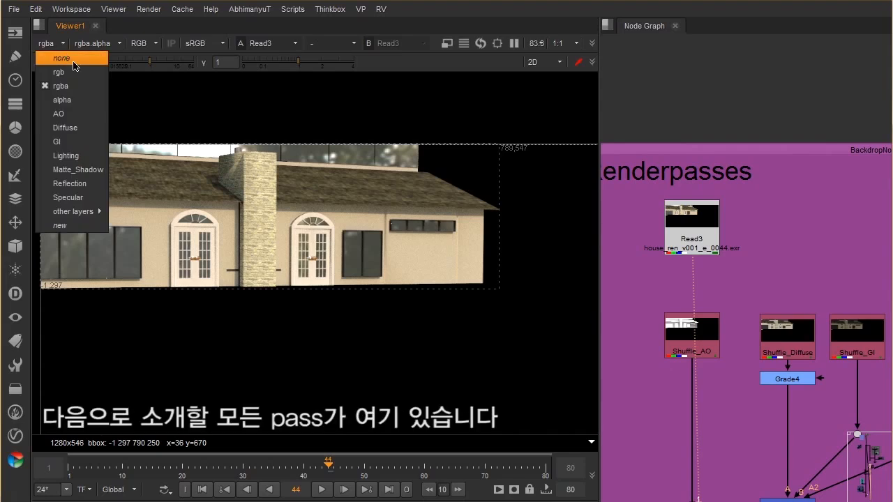
left_click(700, 231)
middle_click_drag(700, 230, 804, 140)
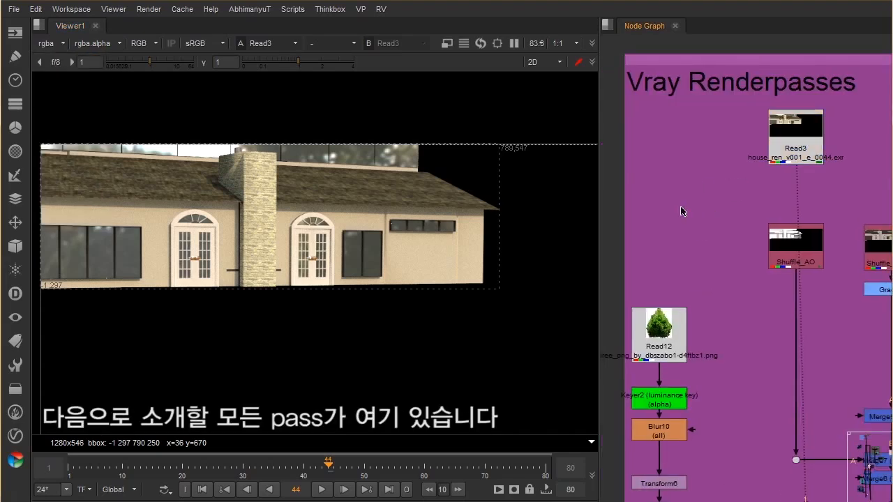
- Add a ContactSheet node in the Vray Renderpasses group and connect it to Read3
key("Tab")
type("con")
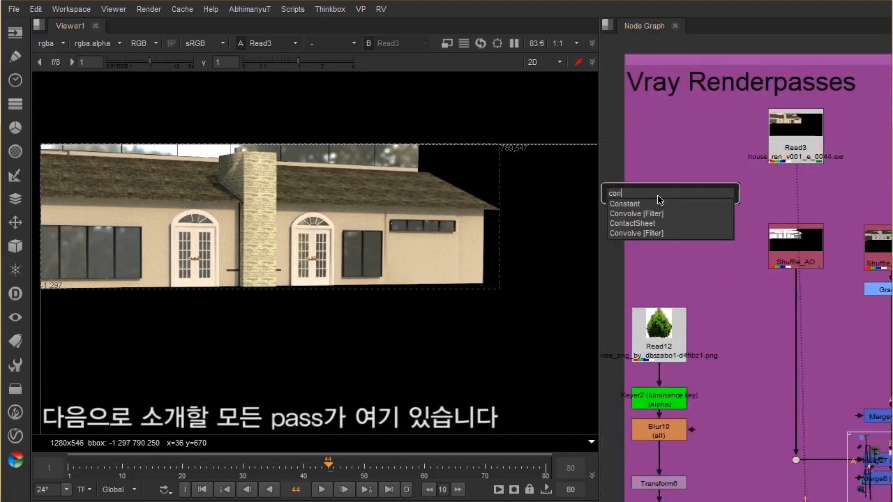
key("Down")
key("Down")
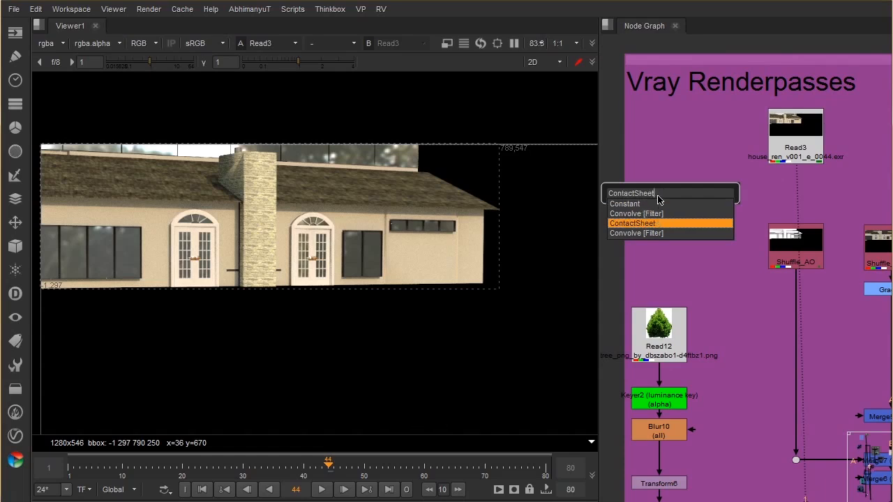
key("Return")
left_click_drag(656, 183, 795, 136)
- Add a LayerContactSheet node, connect its input to Read3, and view its output
key("Tab")
type("la")
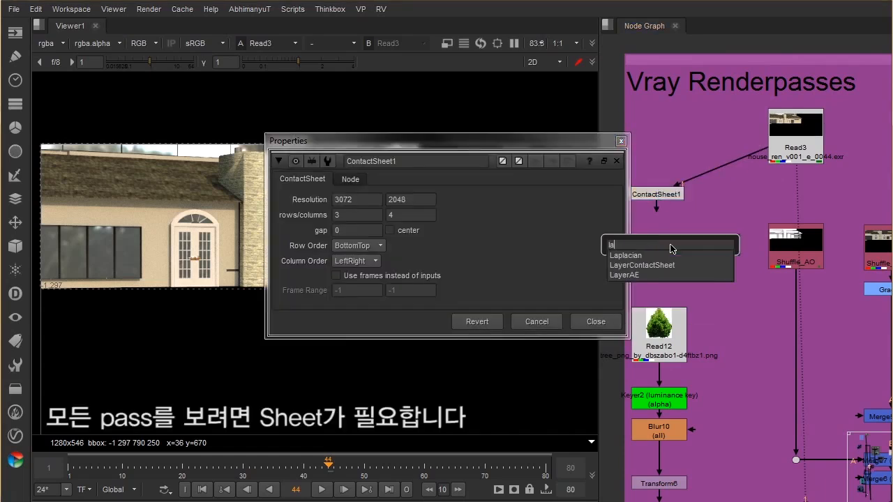
key("Down")
key("Return")
left_click(615, 161)
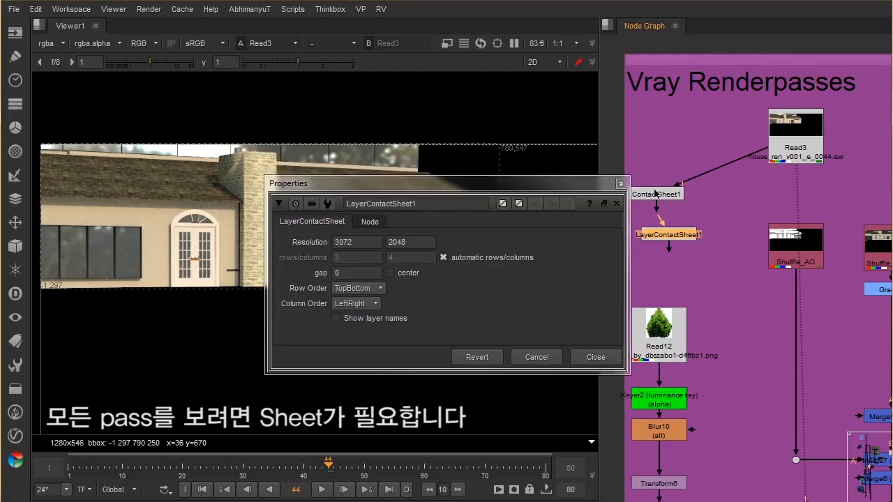
left_click_drag(790, 142, 792, 143)
key("1")
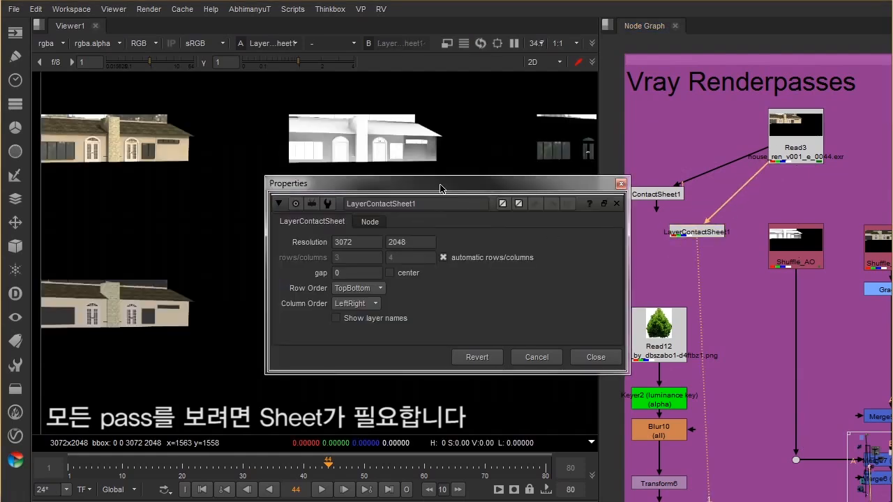
- Frame the whole layer contact sheet, compare it at viewer gamma 2.2 and 1, and close the node's properties
left_click_drag(314, 183, 549, 132)
scroll(259, 205, "down", 3)
scroll(307, 235, "up", 1)
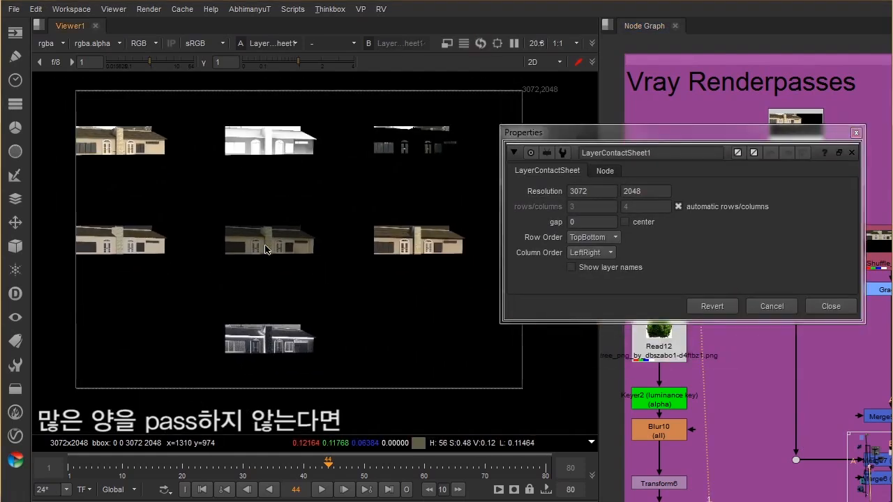
left_click(204, 62)
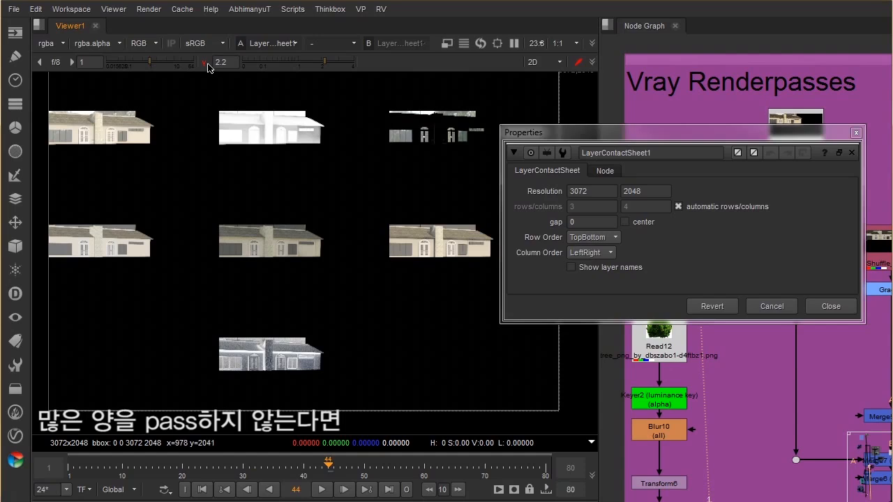
left_click(205, 63)
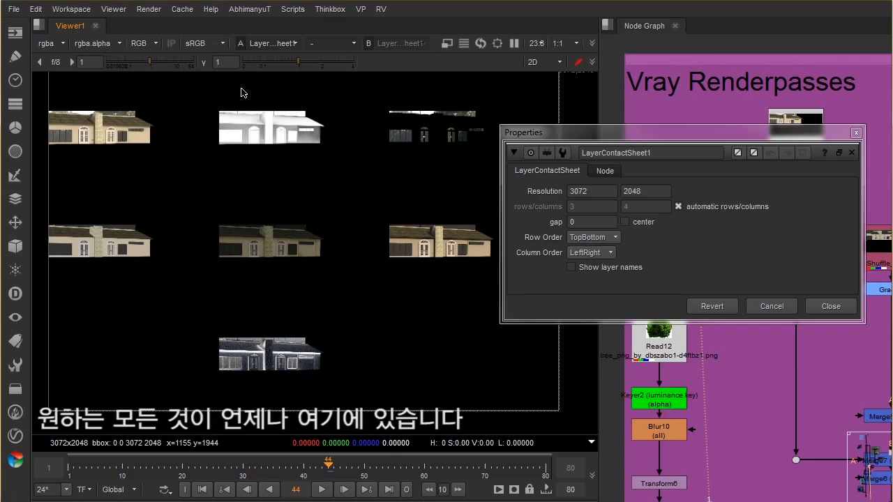
left_click(829, 306)
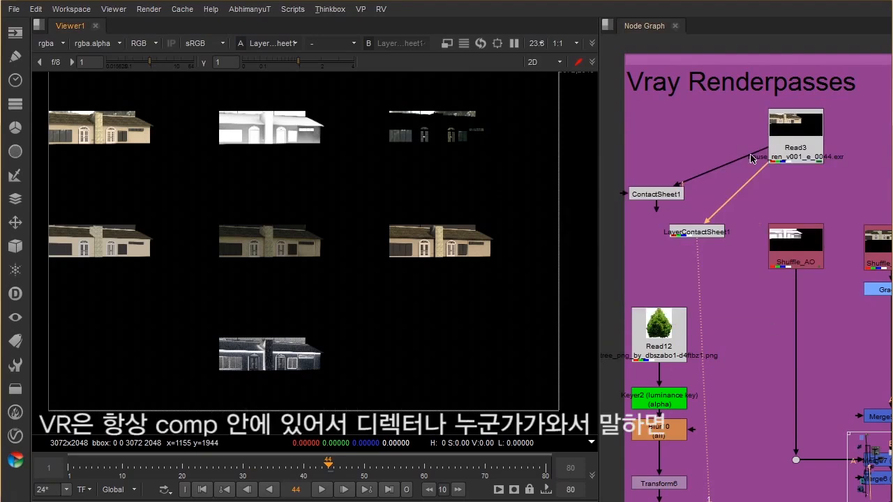
- Review the Axis transform settings of VRayLightDome1 in the Lights group and close its properties
scroll(779, 181, "down", 5)
scroll(779, 181, "up", 8)
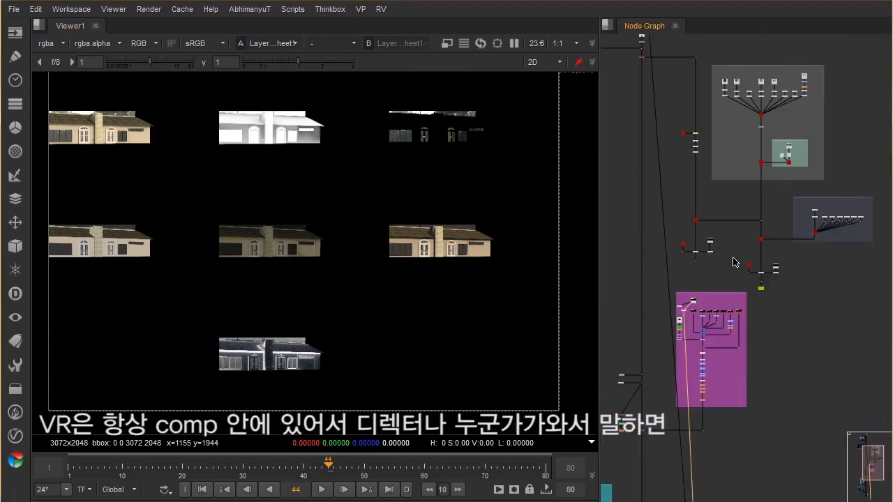
scroll(700, 257, "up", 5)
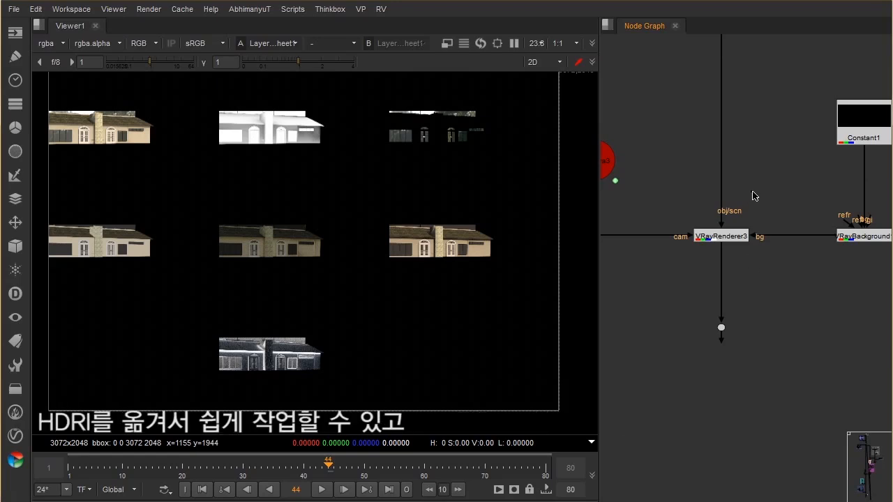
scroll(781, 162, "down", 7)
middle_click_drag(781, 169, 637, 352)
scroll(782, 198, "up", 7)
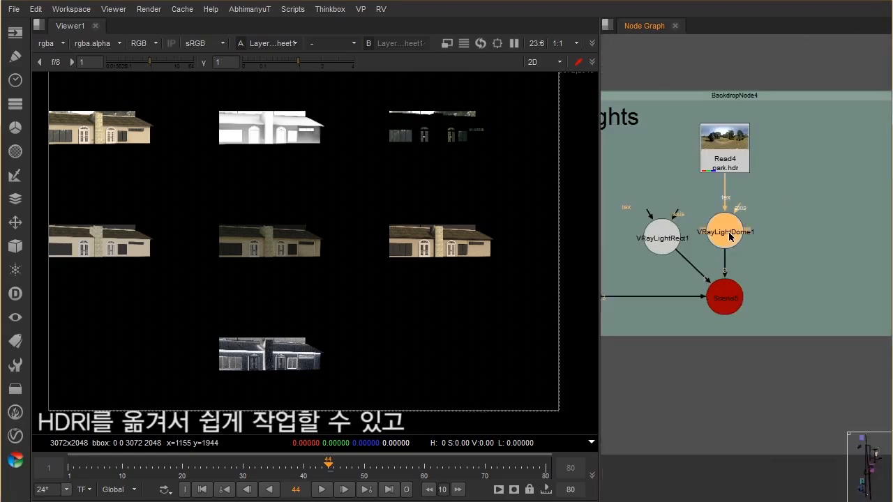
double_click(730, 236)
left_click(439, 30)
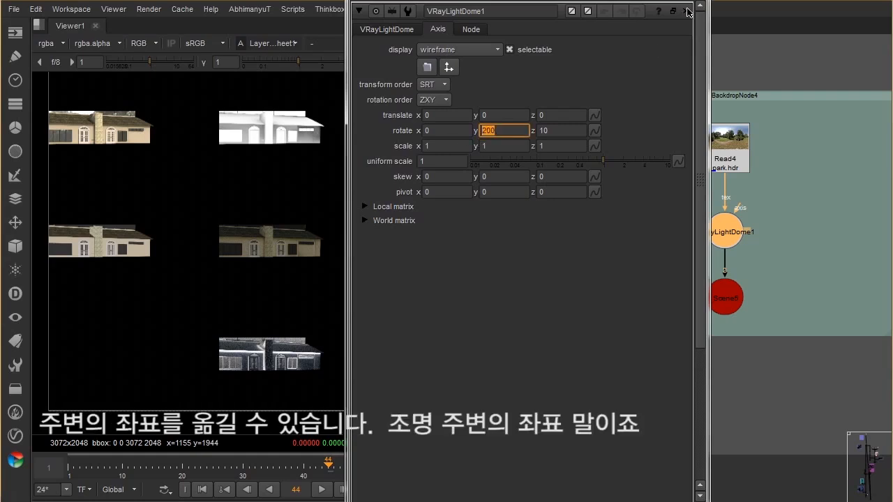
left_click(687, 11)
- Return to the Vray Renderpasses group and enable Show layer names on LayerContactSheet1
scroll(720, 187, "down", 5)
middle_click_drag(720, 186, 782, 130)
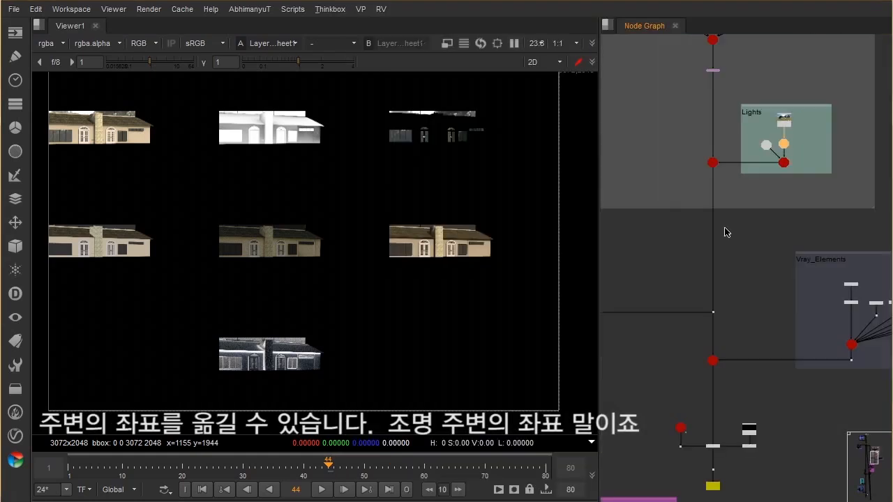
middle_click_drag(749, 249, 788, 159)
scroll(791, 146, "down", 2)
middle_click_drag(725, 276, 762, 192)
middle_click_drag(694, 274, 697, 209)
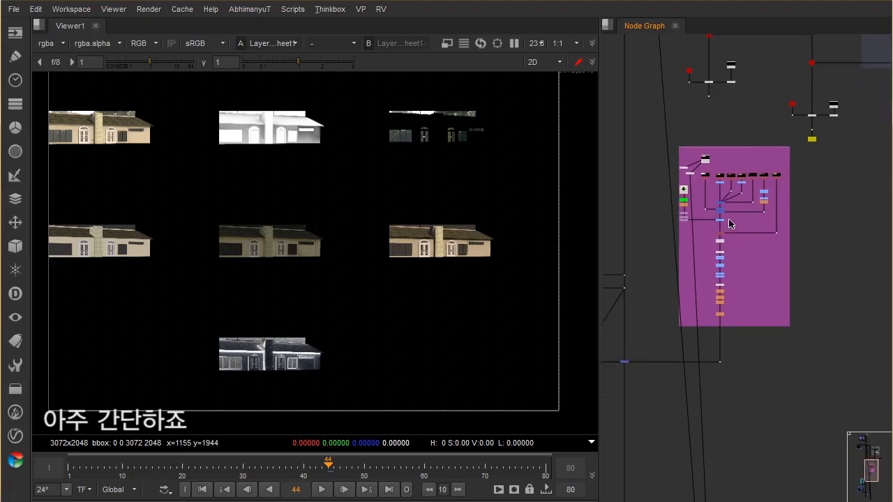
scroll(732, 202, "up", 5)
left_click(739, 215)
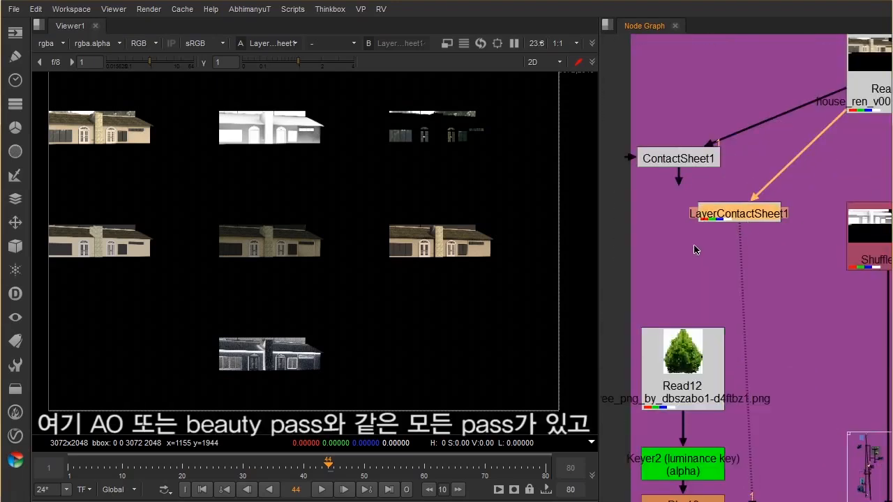
double_click(761, 215)
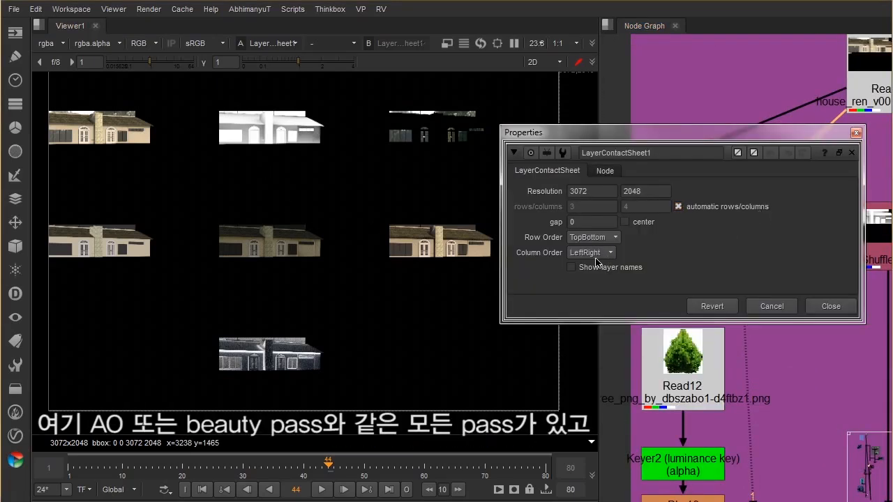
left_click(571, 267)
- Examine each labelled render pass in the layer contact sheet and close the LayerContactSheet1 properties
middle_click_drag(265, 254, 282, 238)
middle_click_drag(250, 156, 279, 185)
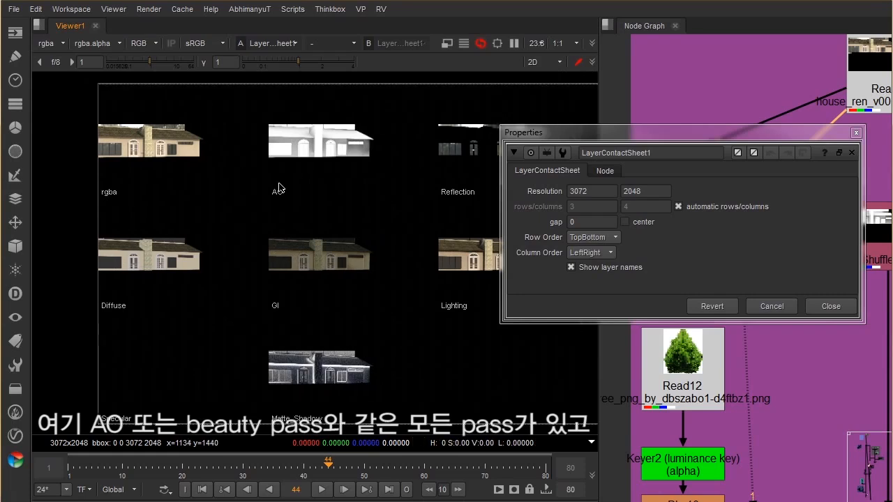
middle_click_drag(207, 305, 203, 241)
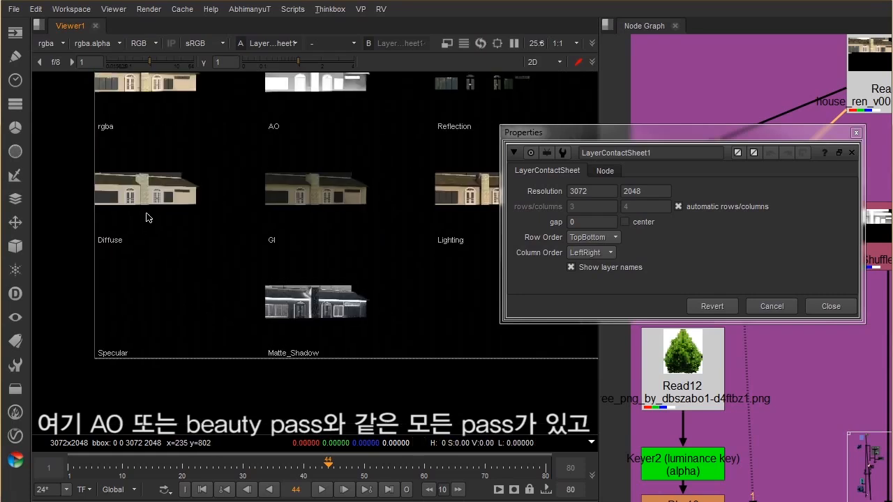
scroll(147, 219, "up", 5)
middle_click_drag(166, 167, 219, 205)
scroll(220, 203, "up", 3)
scroll(300, 195, "down", 8)
middle_click_drag(458, 179, 263, 235)
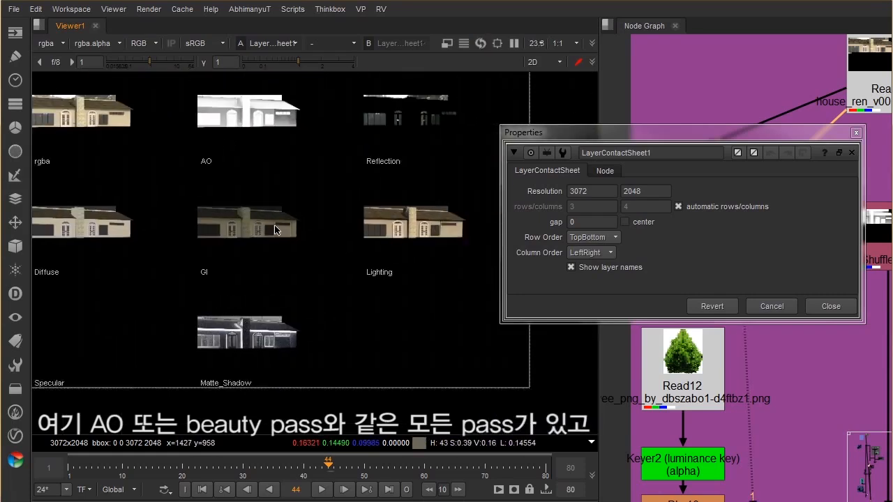
scroll(263, 235, "up", 2)
middle_click_drag(379, 249, 256, 236)
middle_click_drag(297, 212, 309, 274)
middle_click_drag(323, 187, 315, 260)
middle_click_drag(305, 261, 329, 223)
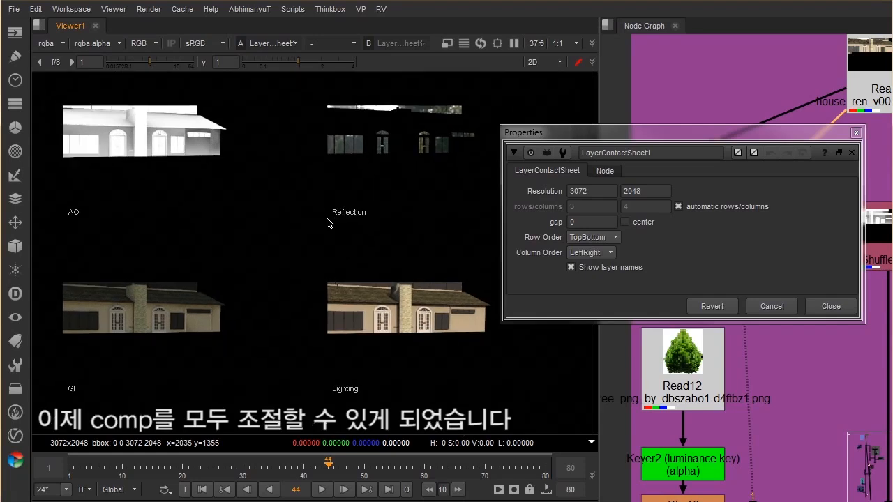
middle_click_drag(371, 115, 330, 160)
scroll(332, 163, "down", 3)
middle_click_drag(289, 232, 373, 182)
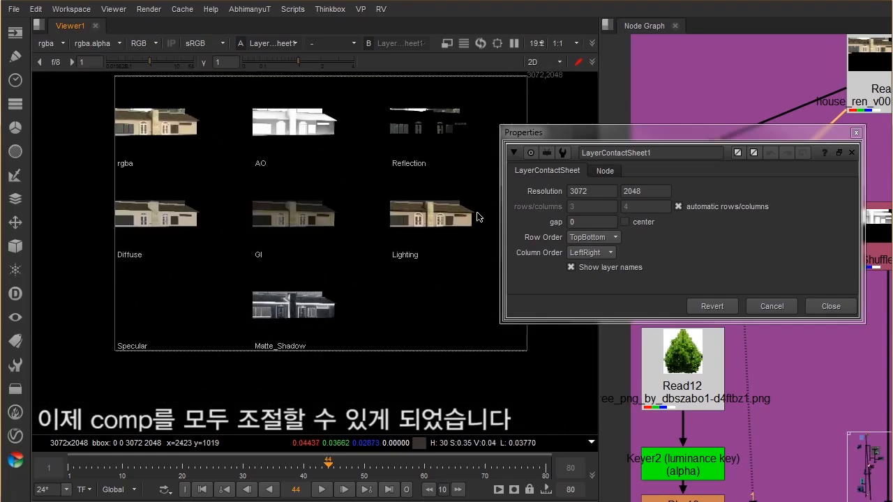
left_click(830, 306)
- Examine the compositing network in the Vray Renderpasses group, from the Shuffle nodes through the merges and grades
scroll(746, 244, "down", 3)
middle_click_drag(748, 245, 707, 244)
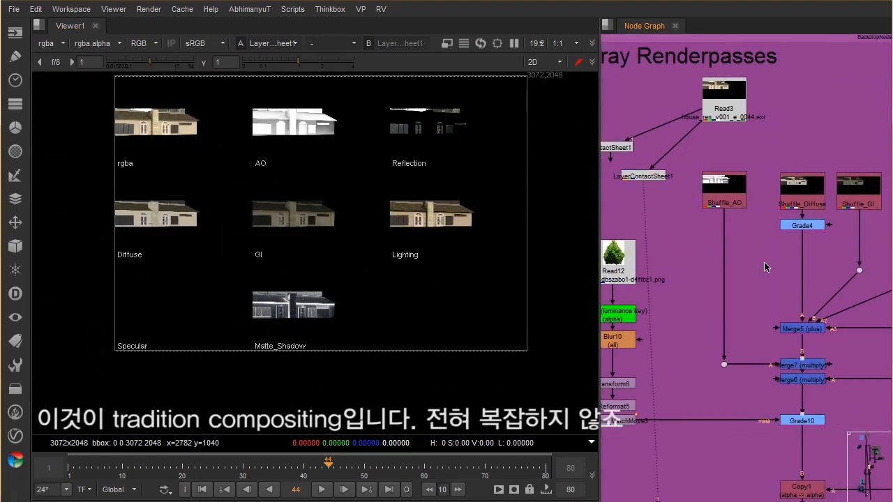
middle_click_drag(765, 267, 722, 192)
scroll(745, 211, "down", 4)
middle_click_drag(738, 222, 737, 198)
middle_click_drag(772, 294, 732, 228)
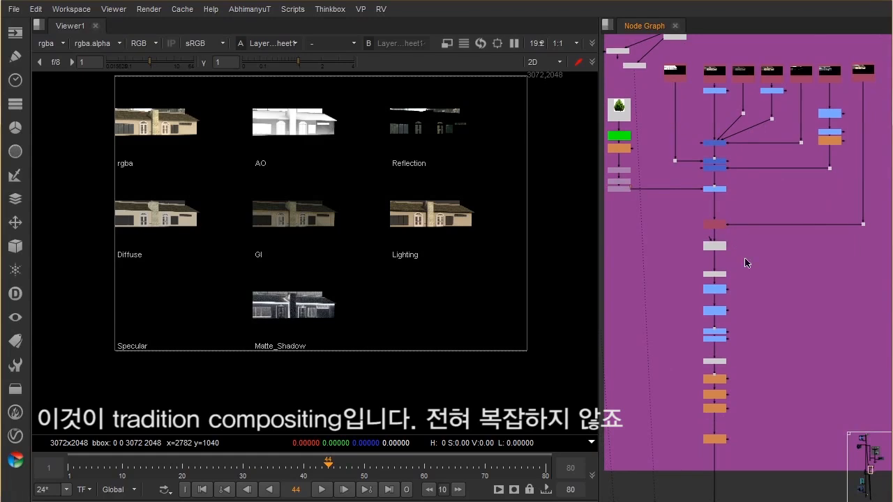
middle_click_drag(758, 317, 744, 267)
middle_click_drag(740, 189, 741, 235)
scroll(733, 260, "down", 6)
middle_click_drag(722, 314, 733, 279)
scroll(735, 279, "up", 6)
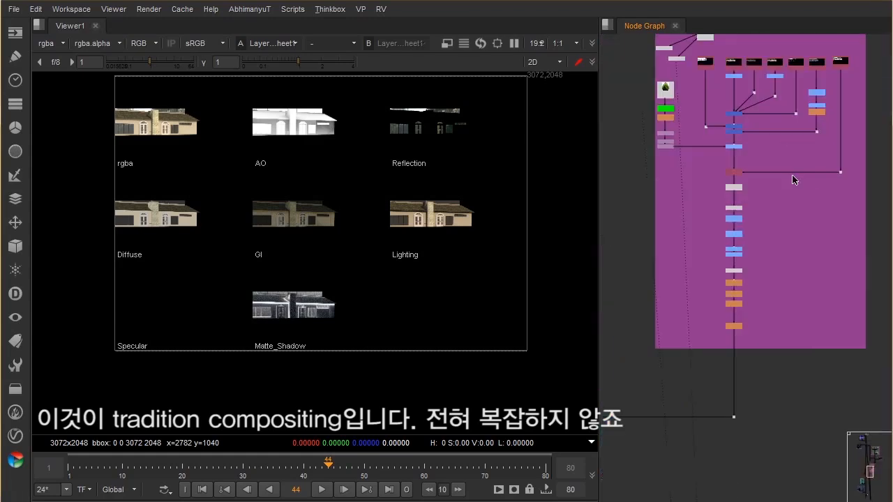
- Display the Shuffle_AO pass in the viewer, followed by the Shuffle_Diffuse pass
middle_click_drag(770, 223, 766, 172)
scroll(774, 156, "down", 4)
scroll(756, 142, "up", 2)
middle_click_drag(741, 94, 753, 219)
scroll(732, 128, "up", 5)
scroll(703, 159, "up", 3)
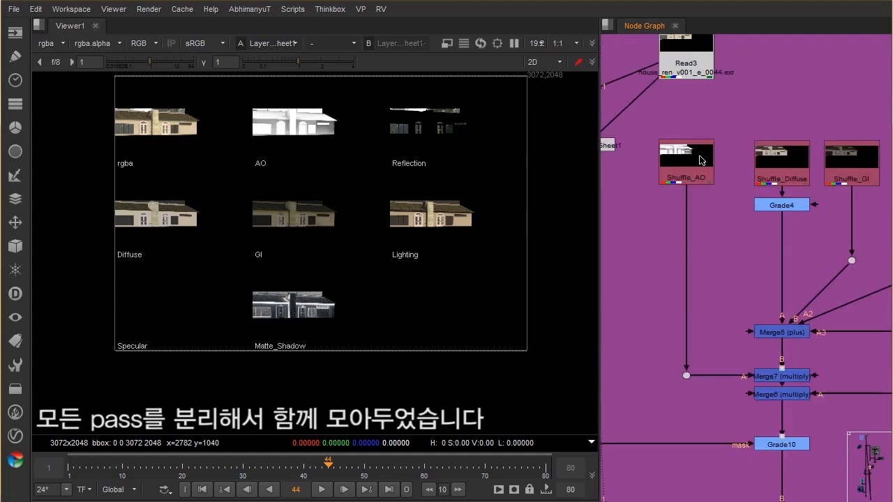
left_click(699, 161)
key("1")
left_click(783, 173)
key("1")
- Display the Shuffle_GI, Shuffle_Lighting and remaining Shuffle passes one after another in the viewer
middle_click_drag(802, 171, 744, 178)
left_click(772, 176)
key("1")
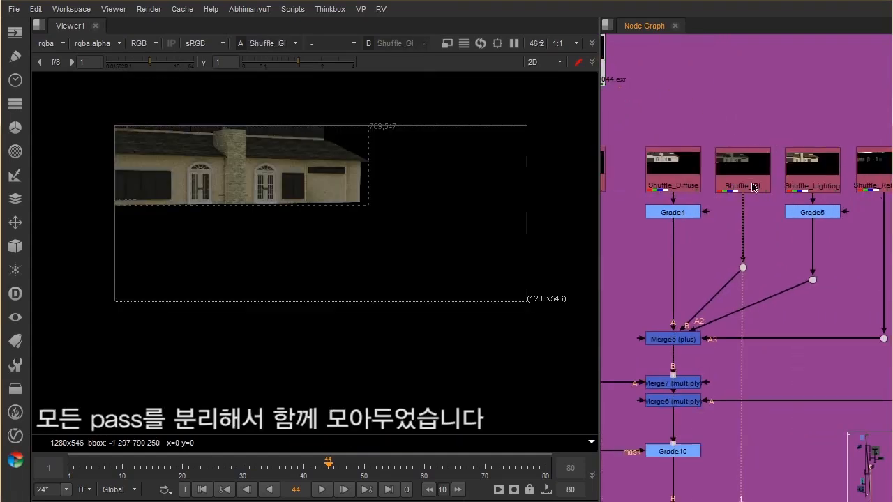
left_click(795, 177)
key("1")
left_click(797, 180)
key("1")
left_click(842, 179)
key("1")
- Display the combined passes at Grade10, followed by the denoised result at Denoise2
scroll(785, 215, "down", 3)
middle_click_drag(728, 260, 807, 173)
scroll(765, 214, "up", 3)
left_click(742, 300)
key("1")
middle_click_drag(746, 337, 765, 219)
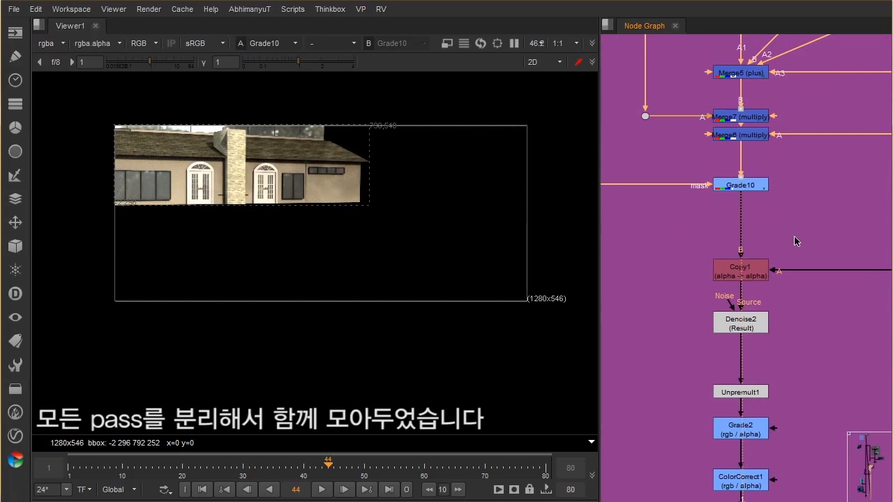
left_click(763, 322)
key("1")
middle_click_drag(763, 320, 761, 205)
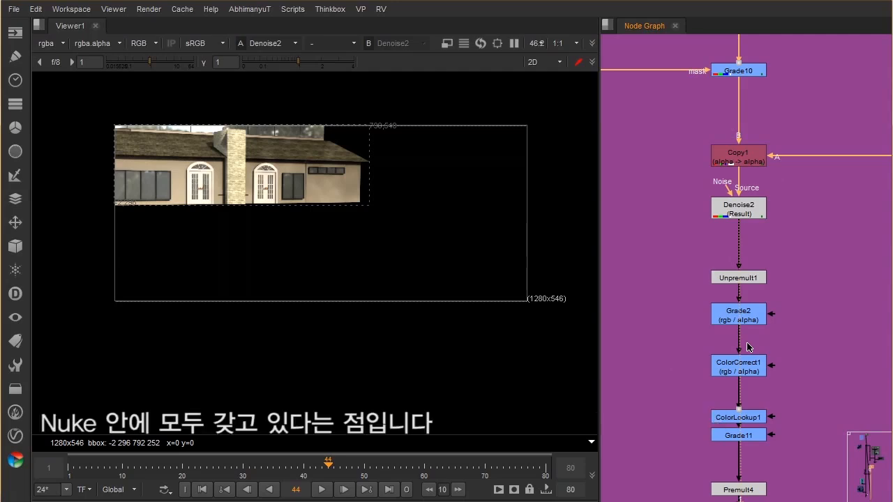
- Display the house render at Grade11 and Premult4, and inspect the Premult4 result up close
middle_click_drag(739, 274, 724, 217)
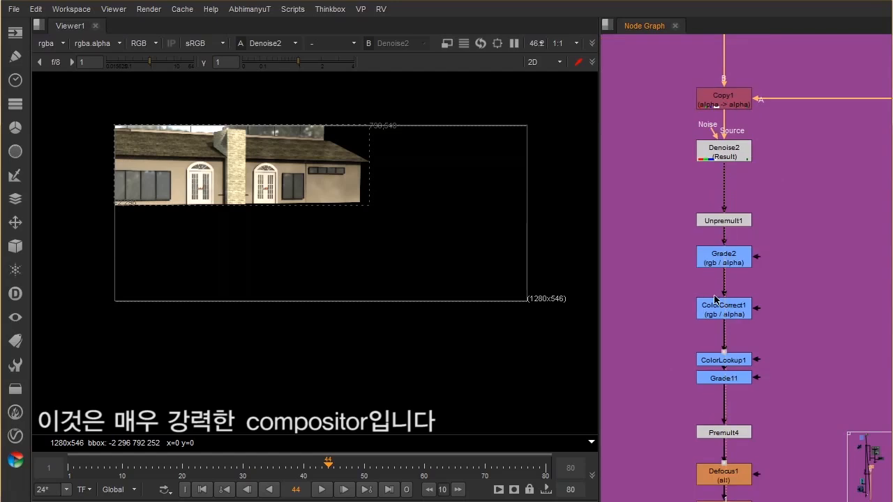
middle_click_drag(711, 326, 696, 290)
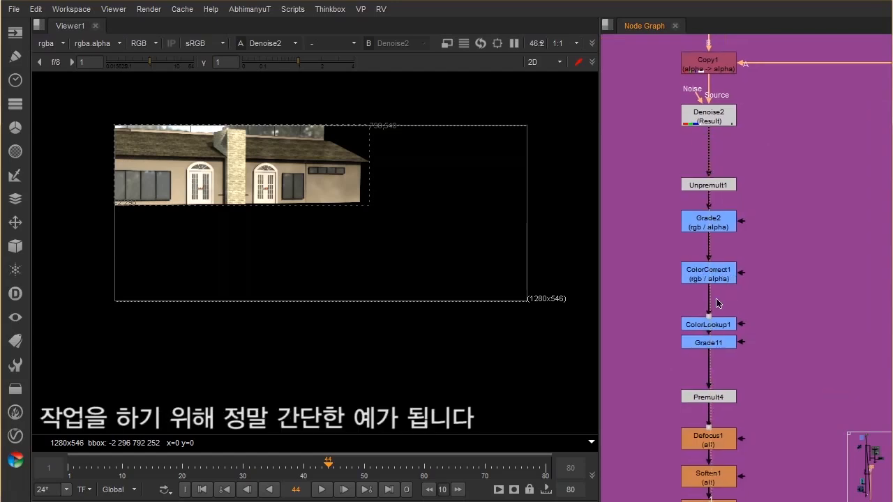
middle_click_drag(740, 357, 746, 273)
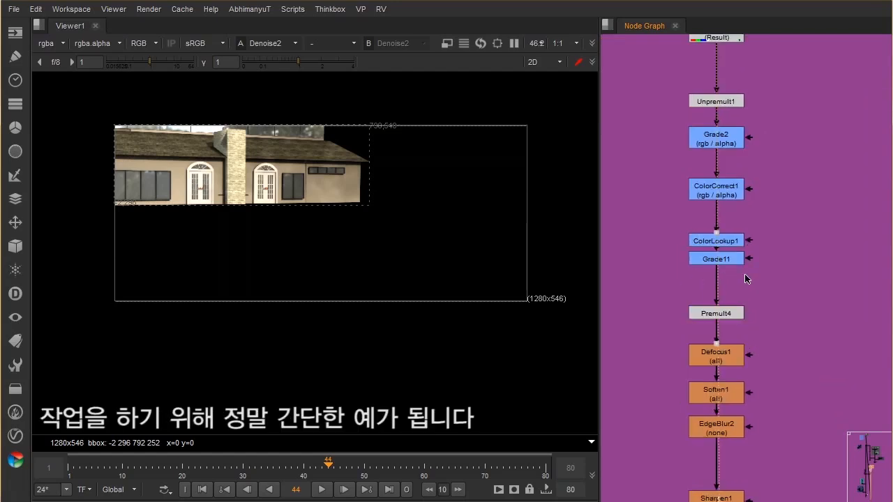
left_click_drag(739, 258, 739, 265)
key("1")
left_click(745, 297)
middle_click_drag(736, 314, 752, 252)
left_click(744, 254)
key("1")
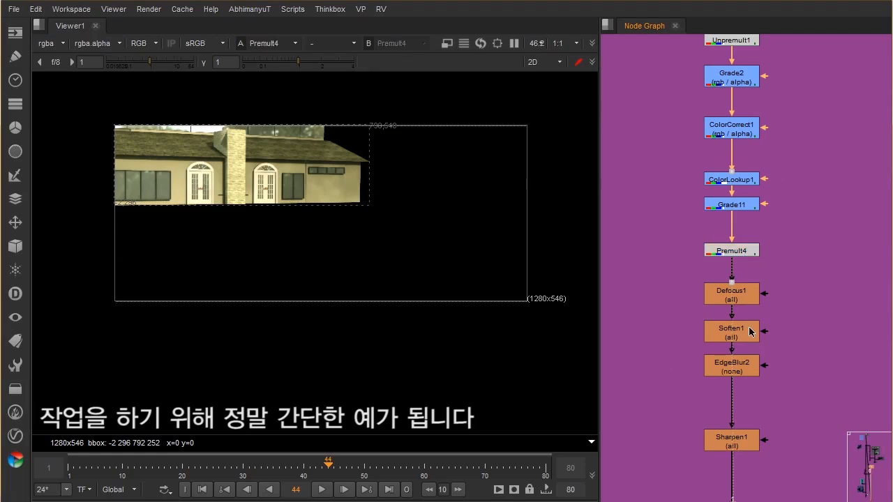
middle_click_drag(750, 332, 757, 270)
scroll(249, 195, "up", 2)
middle_click_drag(300, 180, 294, 220)
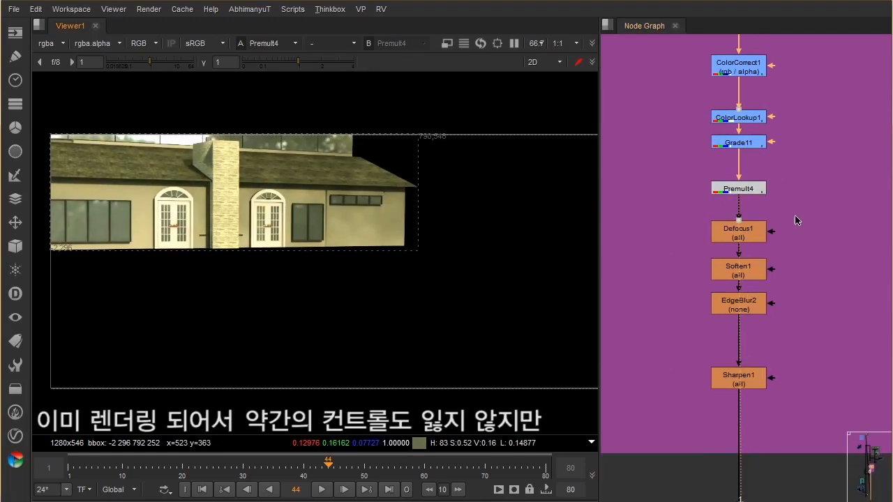
- Examine the Read3 EXR source and how the Shuffle passes are laid out in the Vray Renderpasses group
scroll(781, 208, "down", 4)
middle_click_drag(781, 106, 717, 318)
middle_click_drag(718, 195, 714, 311)
scroll(711, 224, "up", 4)
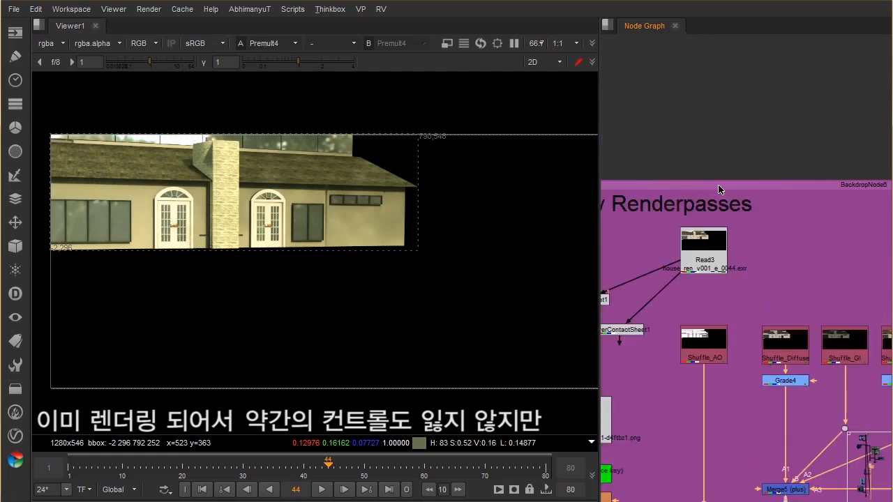
scroll(723, 209, "down", 3)
middle_click_drag(723, 256, 708, 246)
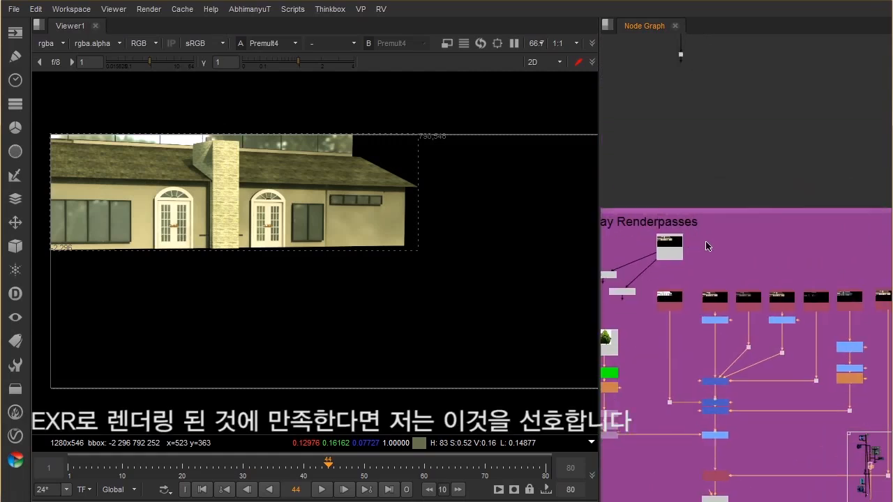
scroll(718, 265, "down", 1)
scroll(715, 266, "up", 3)
scroll(701, 258, "down", 3)
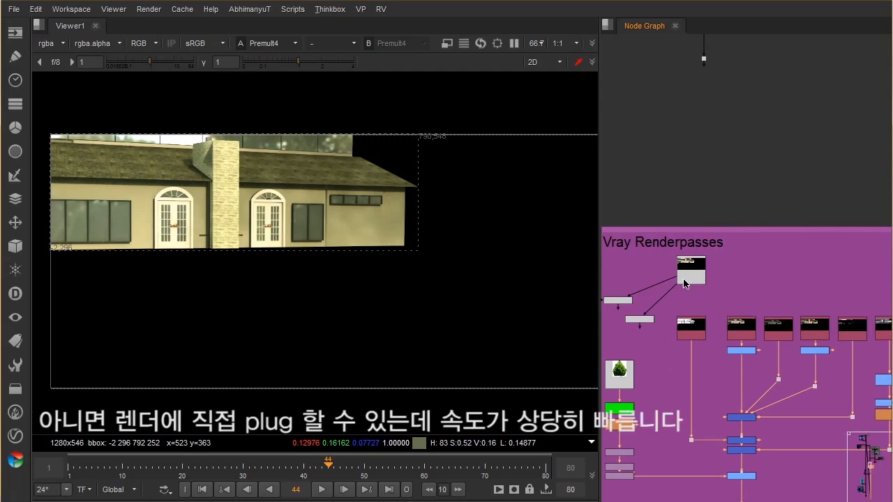
scroll(709, 263, "up", 2)
scroll(709, 244, "down", 3)
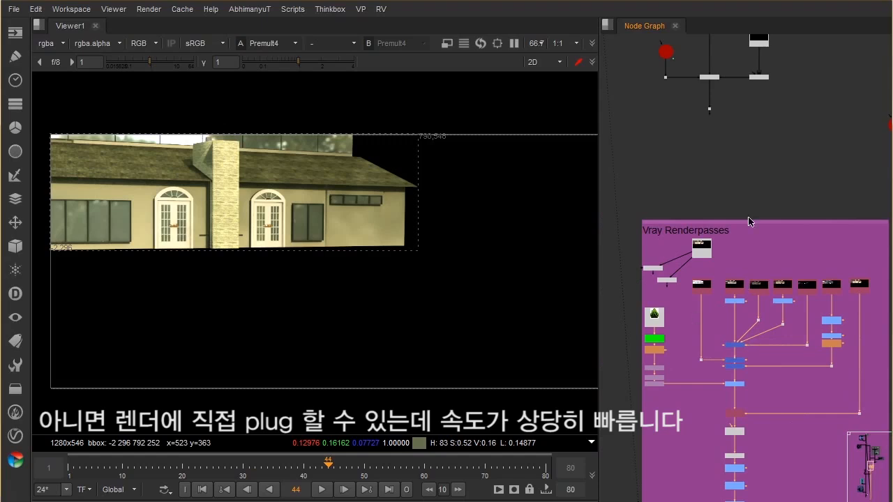
- Locate VRayRenderer3 above the Vray Renderpasses group and select the dot at its output
scroll(718, 255, "up", 5)
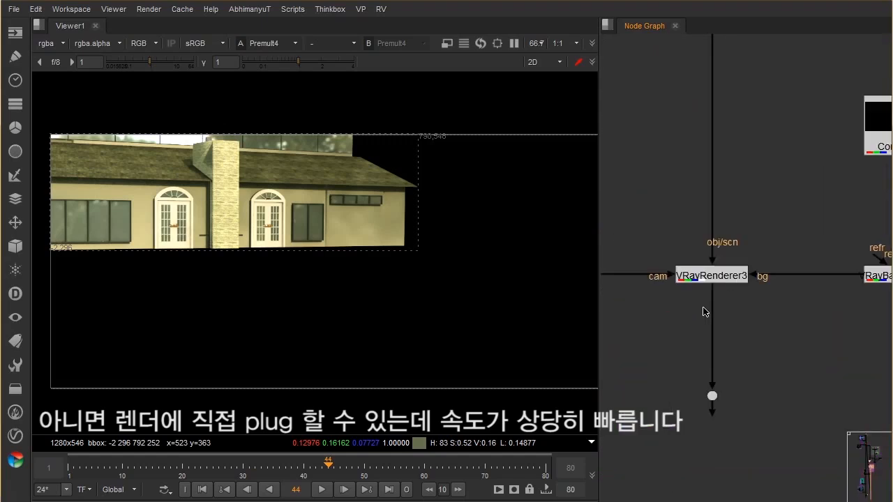
left_click(712, 396)
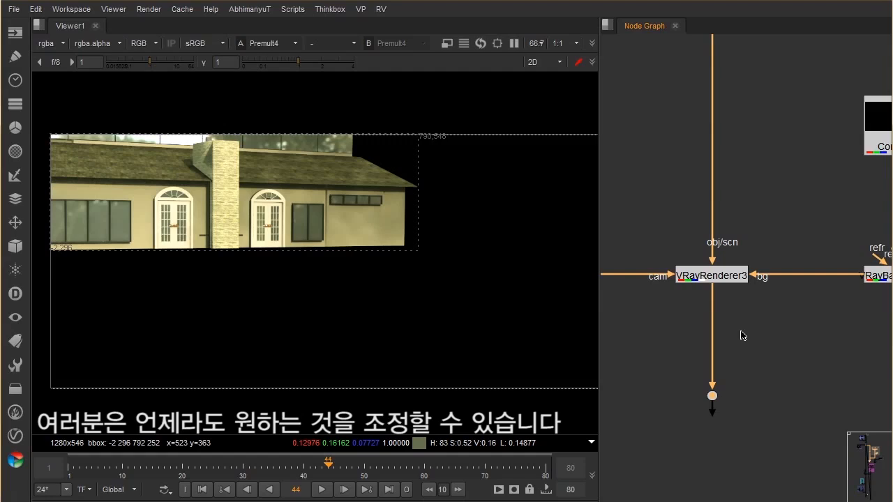
scroll(730, 313, "down", 6)
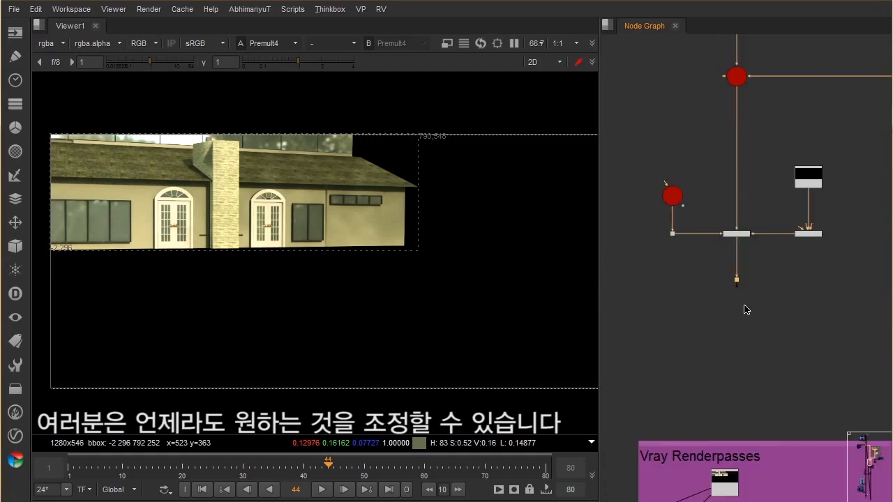
scroll(781, 287, "up", 5)
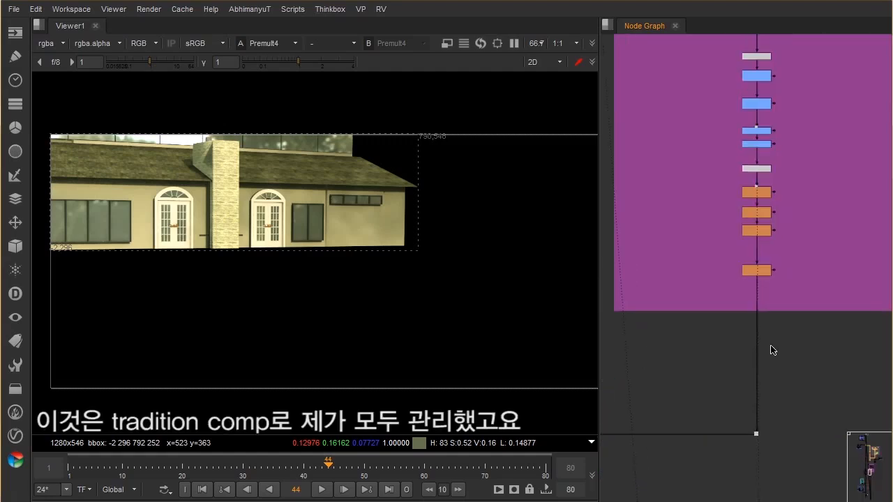
- Display the Merge4 result in the viewer and inspect the house composited over the plate
middle_click_drag(771, 347, 865, 212)
scroll(706, 234, "down", 4)
middle_click_drag(712, 262, 812, 260)
scroll(771, 251, "up", 4)
left_click_drag(839, 246, 779, 326)
key("1")
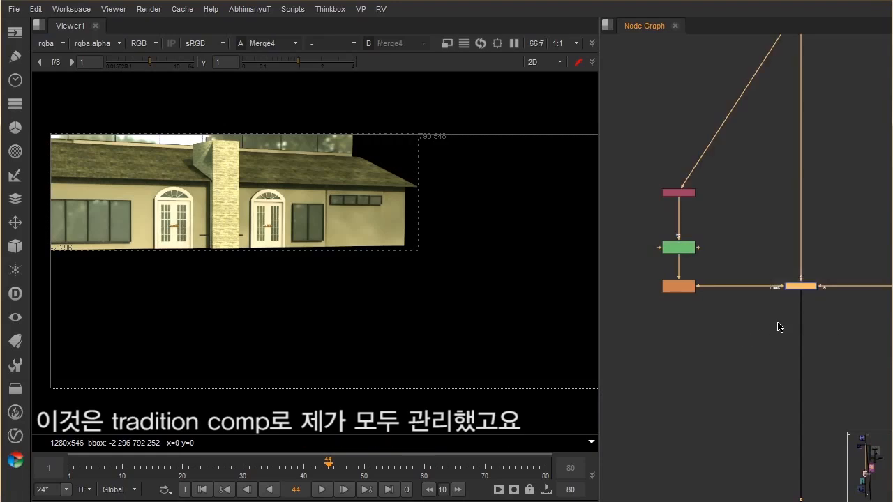
left_click(779, 326)
middle_click_drag(842, 302, 734, 313)
scroll(742, 300, "up", 2)
scroll(360, 193, "up", 3)
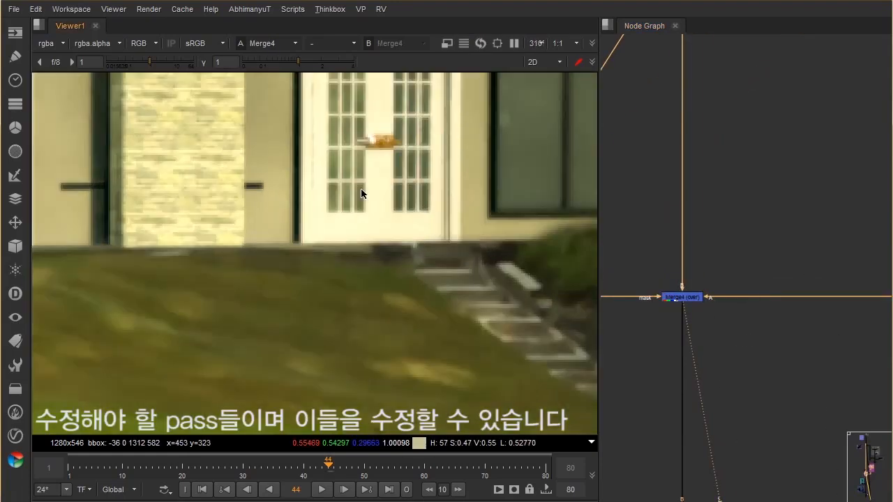
scroll(328, 247, "down", 3)
scroll(725, 305, "down", 3)
- Return to the Vray Renderpasses group and examine the grades and merges beneath the Shuffle nodes
middle_click_drag(778, 224, 706, 307)
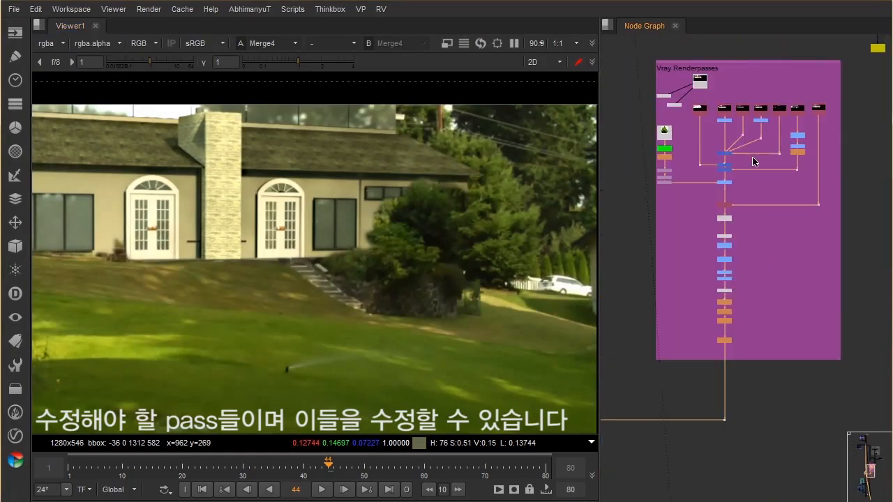
scroll(714, 254, "up", 5)
middle_click_drag(741, 124, 718, 227)
left_click_drag(710, 236, 710, 247)
middle_click_drag(748, 265, 626, 248)
scroll(779, 206, "down", 3)
middle_click_drag(757, 216, 699, 205)
scroll(805, 215, "up", 3)
middle_click_drag(843, 261, 817, 198)
scroll(726, 221, "down", 2)
scroll(742, 182, "down", 4)
scroll(757, 170, "up", 4)
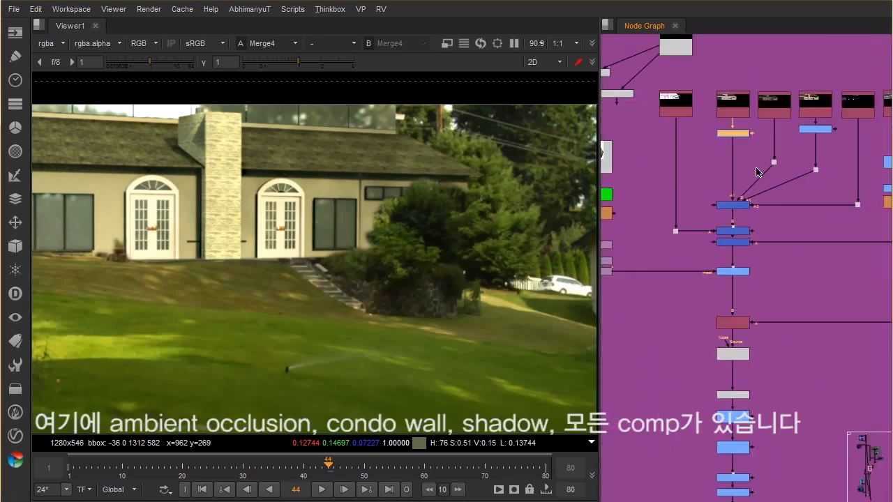
- Toggle Merge7 off and on repeatedly to compare the effect of multiplying in the AO pass
left_click(757, 256)
key("d")
key("d")
key("d")
key("d")
key("d")
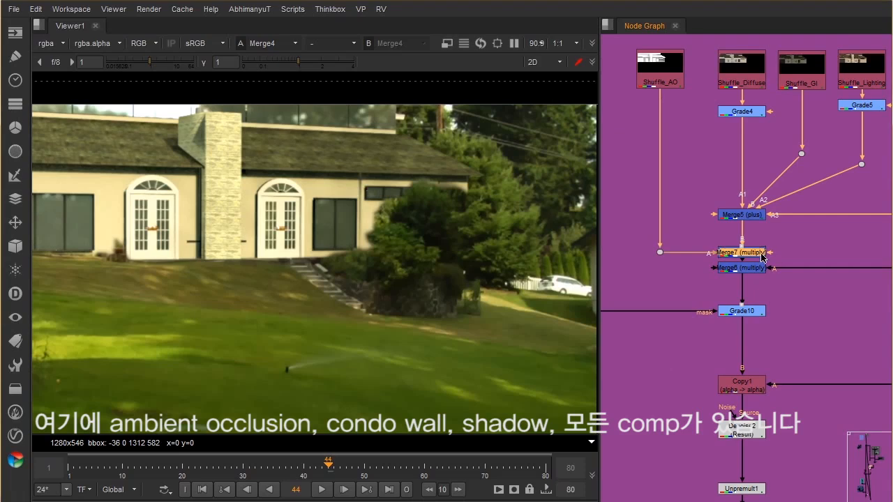
key("d")
- Toggle Merge6 off and on repeatedly to compare the effect of its multiply on the composite
left_click(759, 269)
key("d")
key("d")
key("d")
key("d")
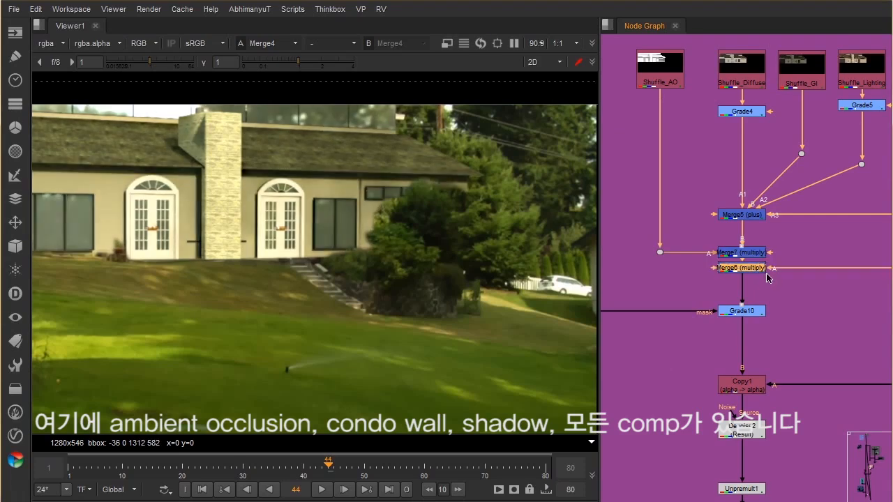
key("d")
key("d")
- Examine the filter nodes down to Sharpen1 and follow the Vray Renderpasses output to the main composite
scroll(755, 190, "down", 4)
middle_click_drag(766, 279, 784, 154)
scroll(799, 171, "up", 2)
scroll(769, 216, "up", 3)
middle_click_drag(769, 217, 825, 175)
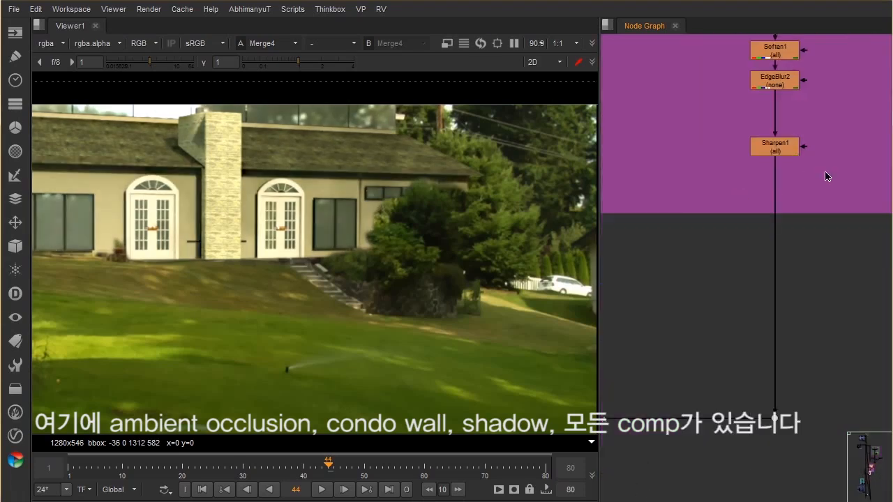
scroll(825, 175, "down", 3)
middle_click_drag(720, 237, 828, 174)
mouse_move(643, 290)
middle_mouse_down()
mouse_move(716, 249)
mouse_move(751, 306)
mouse_move(747, 217)
mouse_move(775, 110)
middle_mouse_up()
scroll(749, 267, "up", 2)
left_click(755, 232)
- Display the Merge8 result, where the teal tree group joins the main composite
scroll(763, 324, "down", 3)
middle_click_drag(694, 388, 719, 194)
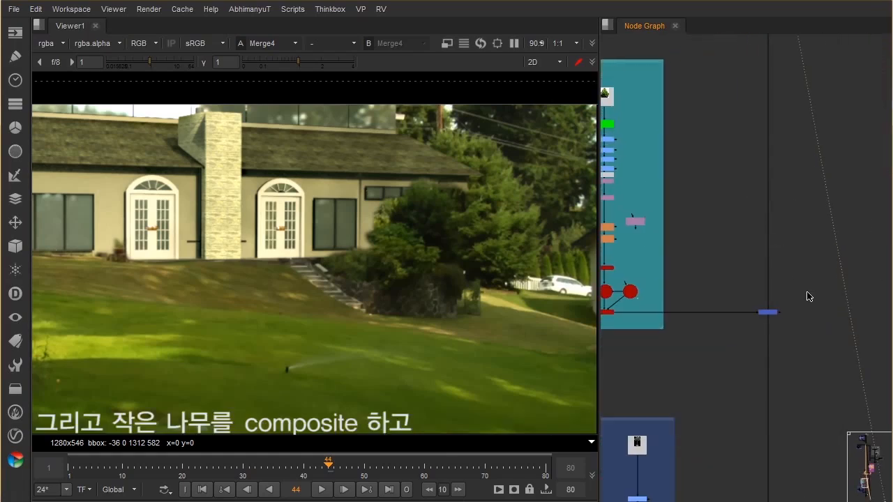
left_click(767, 312)
key("1")
- Examine the grass_plants group and display the Merge9 result that adds it to the composite
scroll(794, 278, "down", 5)
middle_click_drag(794, 387, 780, 230)
scroll(781, 229, "up", 4)
middle_click_drag(697, 263, 803, 276)
scroll(709, 189, "up", 2)
middle_click_drag(675, 196, 790, 241)
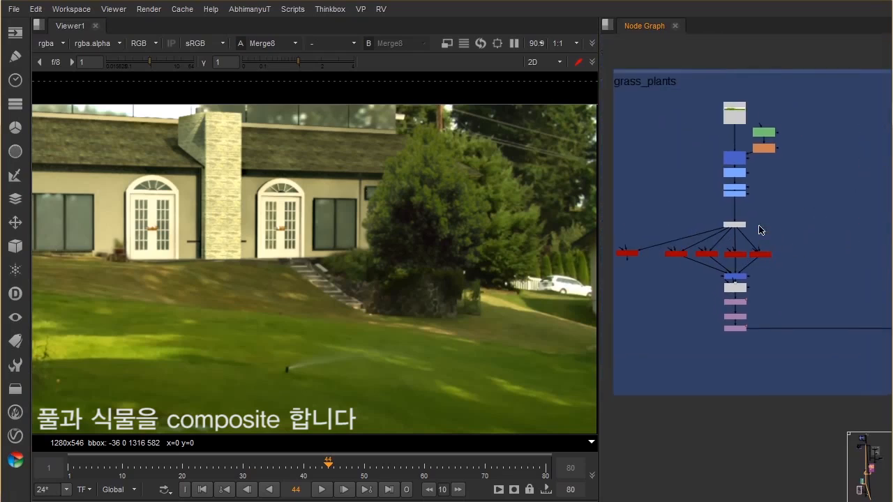
middle_click_drag(880, 275, 781, 248)
middle_click_drag(856, 309, 787, 265)
middle_click_drag(865, 289, 732, 247)
left_click(767, 277)
key("1")
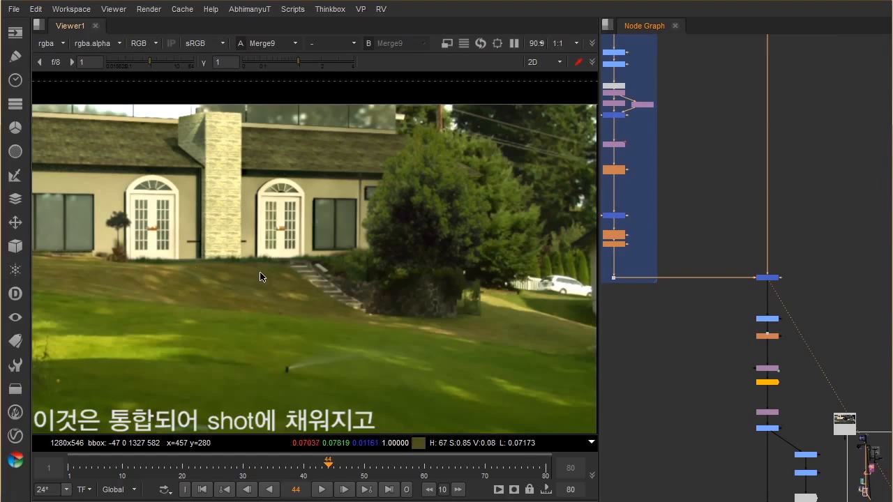
- Display the ColorCorrect5 result after the glow, lens distortion and chromatic aberration nodes, and inspect the shot
middle_click_drag(781, 315, 738, 258)
scroll(739, 338, "up", 3)
middle_click_drag(737, 353, 749, 269)
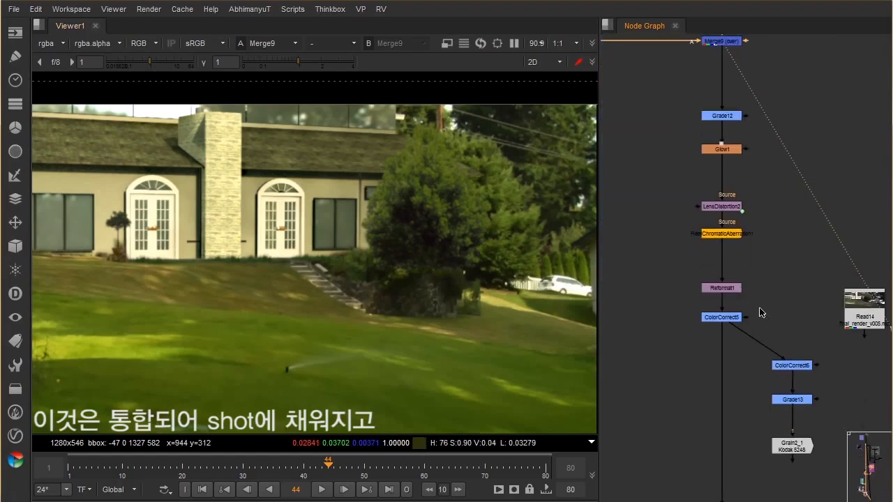
left_click(722, 315, "ctrl")
middle_click_drag(722, 309, 752, 283, "alt")
key("1")
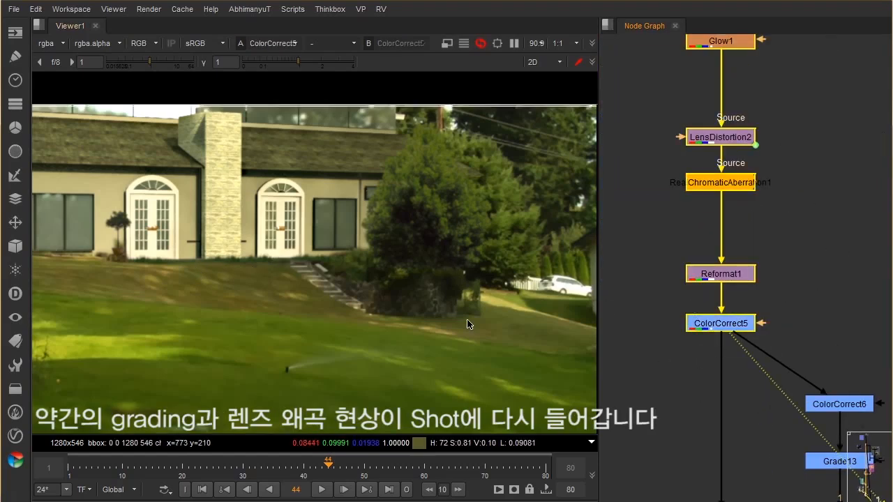
scroll(234, 224, "down", 3)
scroll(283, 247, "up", 3)
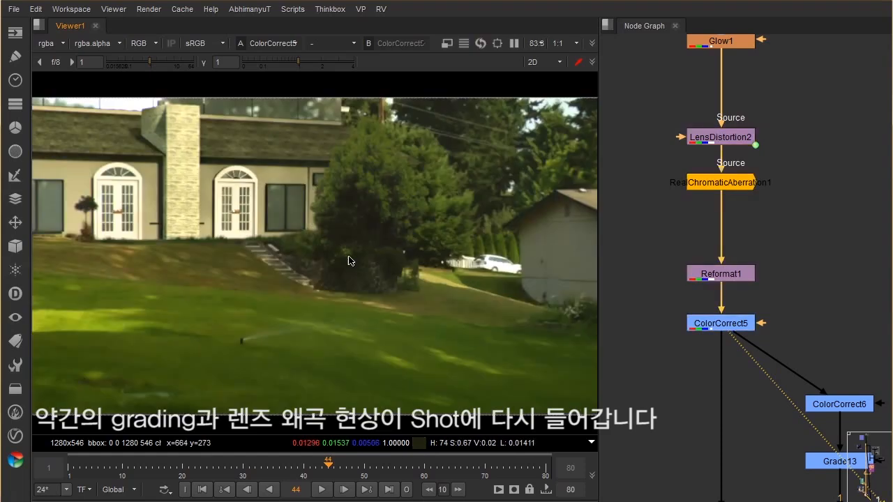
scroll(333, 230, "down", 2)
middle_click_drag(353, 250, 328, 258)
- Display the final render from Read14 and maximize the viewer to inspect the whole frame
key("f")
scroll(774, 262, "down", 1)
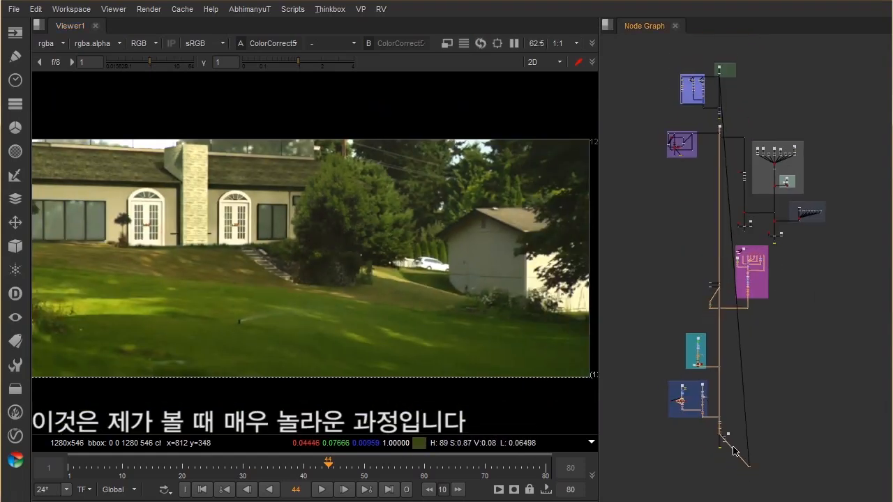
middle_click_drag(733, 452, 766, 291)
scroll(782, 260, "up", 10)
left_click_drag(817, 177, 818, 199)
key("1")
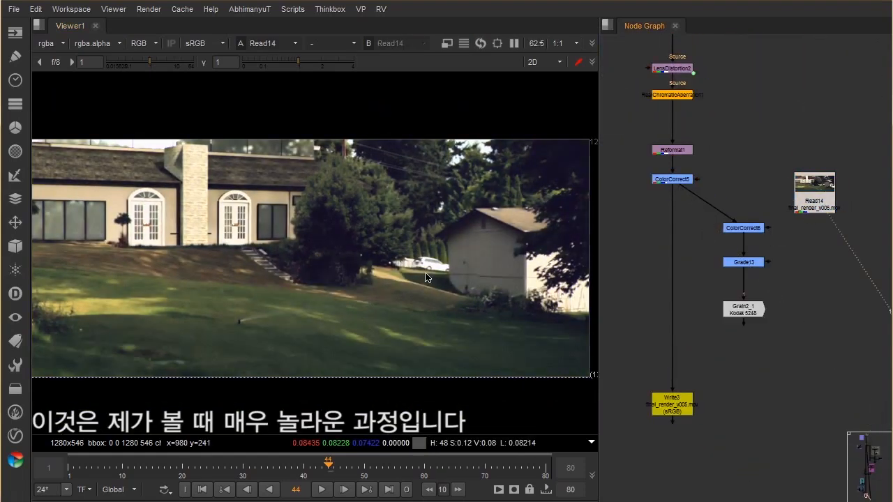
key("space")
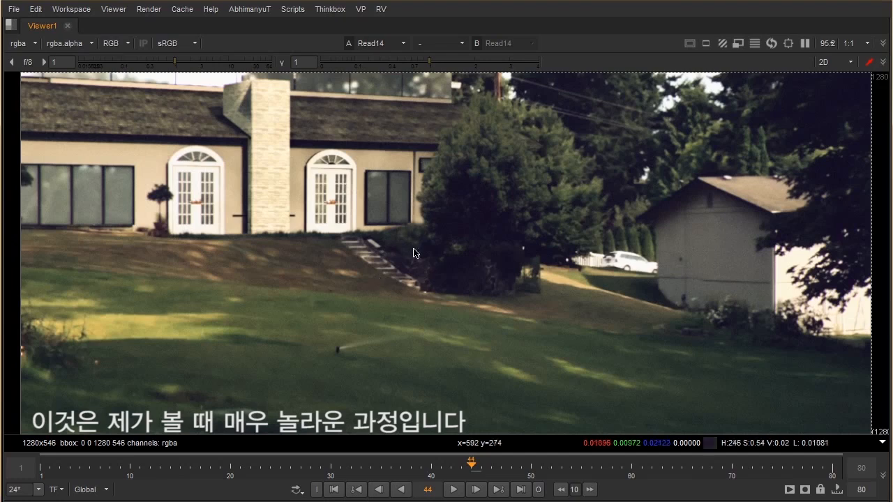
scroll(413, 253, "down", 3)
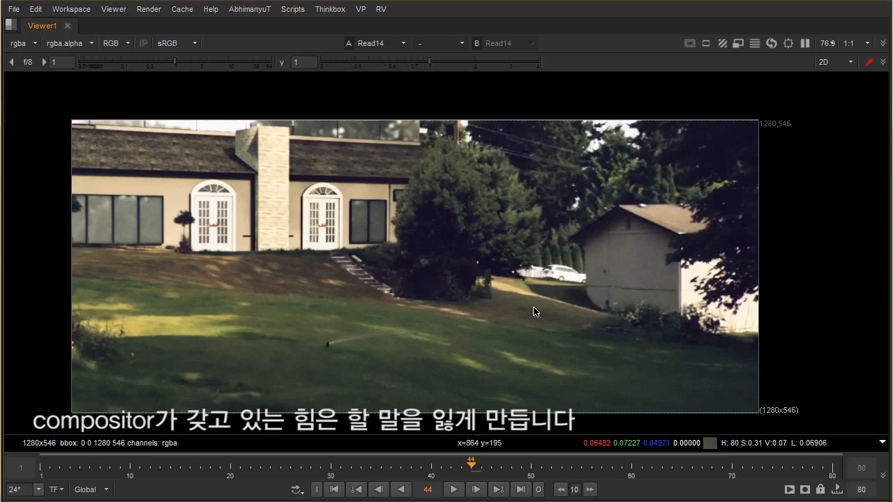
middle_click_drag(453, 273, 444, 275)
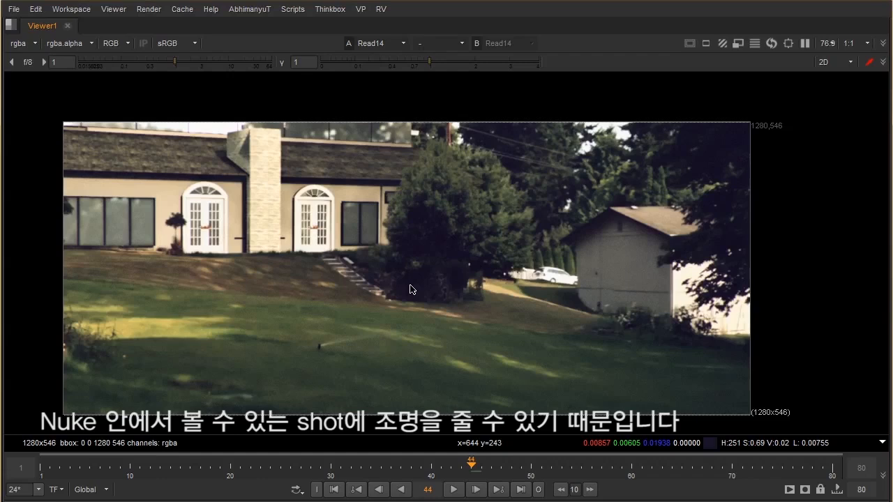
- Restore the viewer beside the node graph and inspect the final render in the smaller view
key("space")
key("f")
middle_click_drag(330, 271, 314, 276)
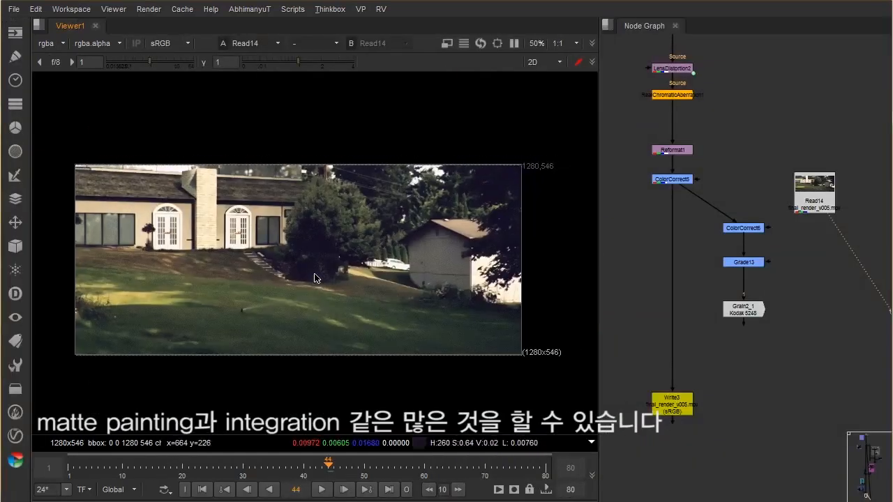
scroll(315, 278, "up", 2)
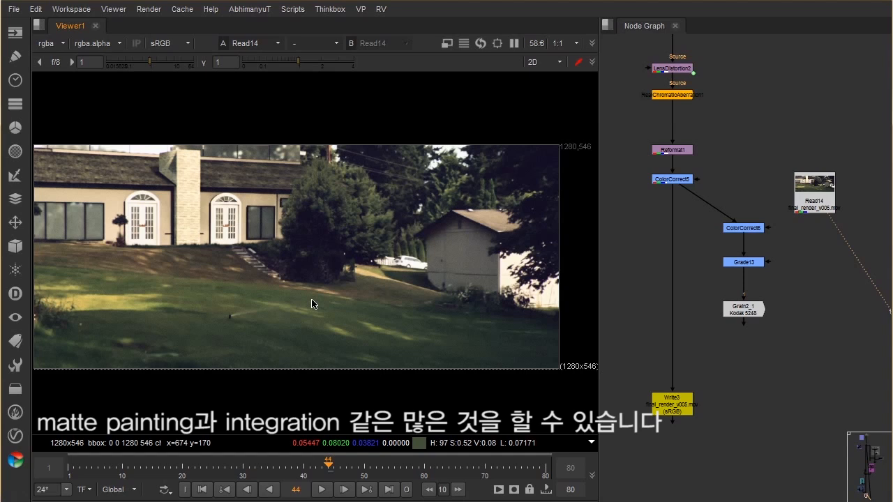
middle_click_drag(366, 341, 400, 349)
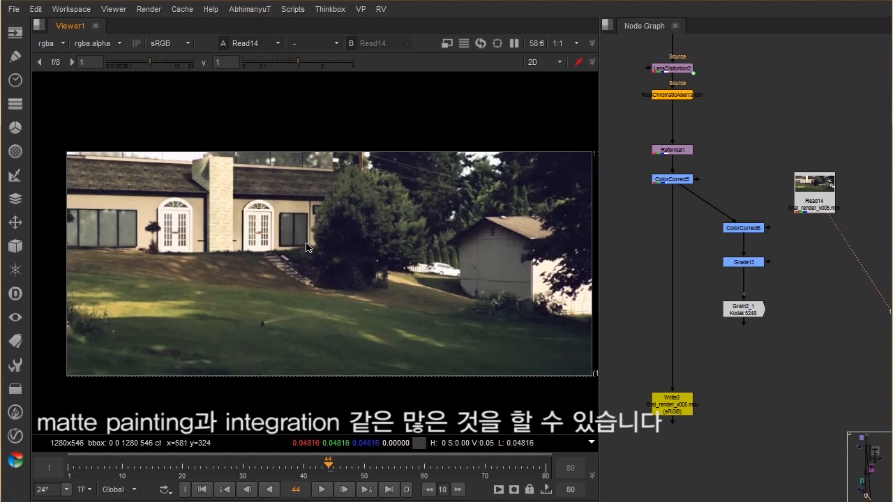
- Review the node groups upstream of the final output and fit the entire compositing script in the node graph
scroll(770, 202, "down", 5)
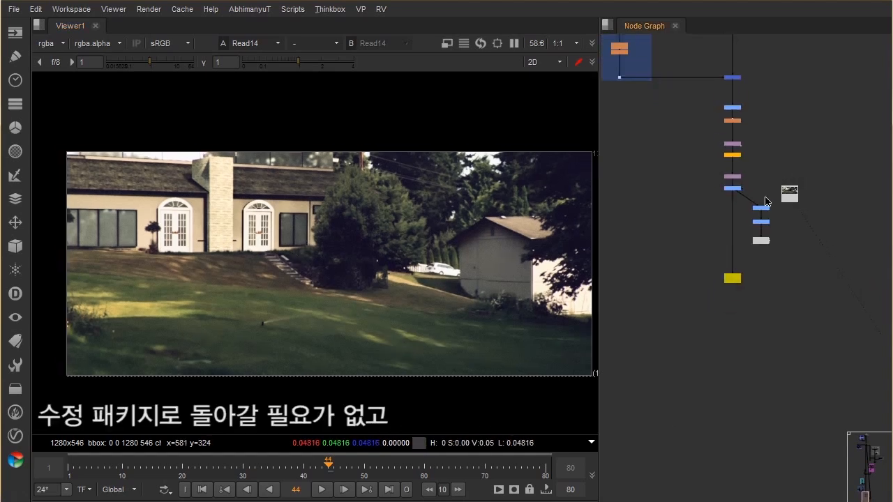
scroll(745, 207, "down", 3)
middle_click_drag(769, 130, 749, 215)
scroll(751, 214, "down", 6)
middle_click_drag(756, 168, 733, 269)
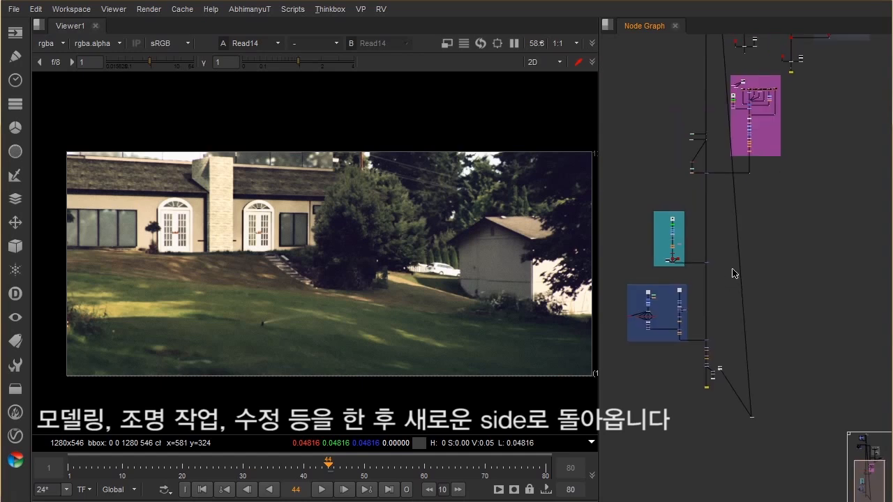
scroll(738, 265, "up", 1)
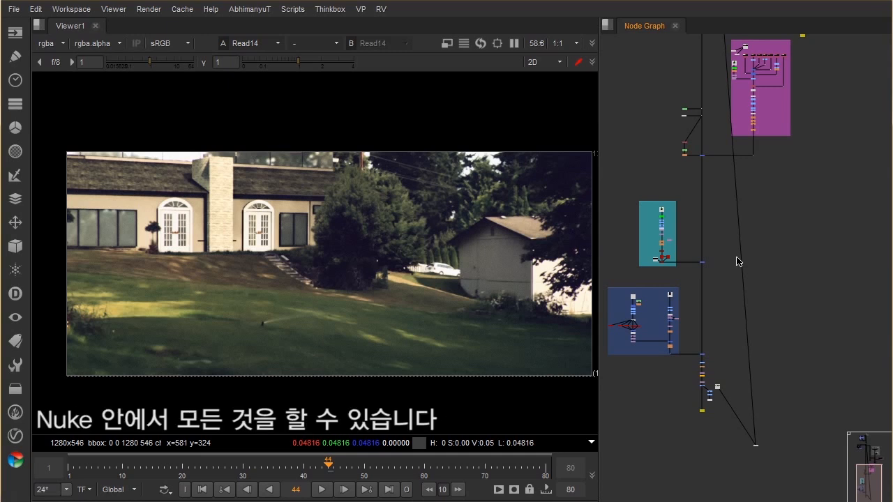
key("f")
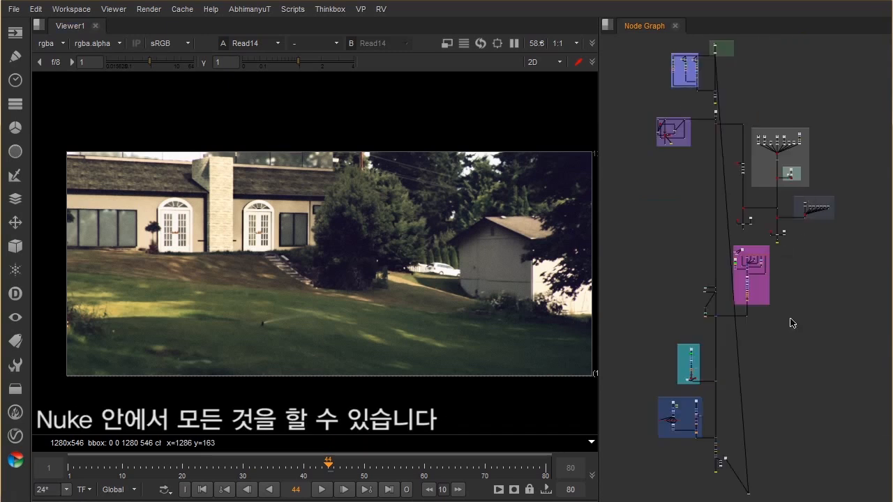